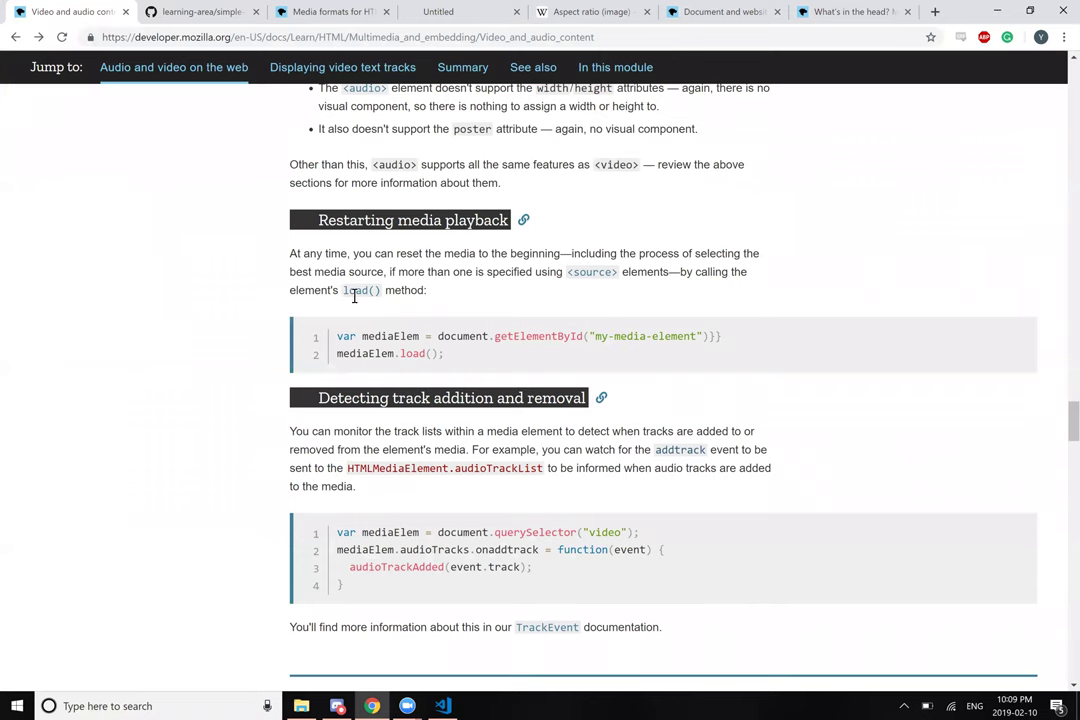
Step: Switch to index.html in Visual Studio Code, close the opening video controls tag and add a new line inside the element
{"action": "scroll", "coordinate": [354, 296], "scroll_direction": "up", "scroll_amount": 8}
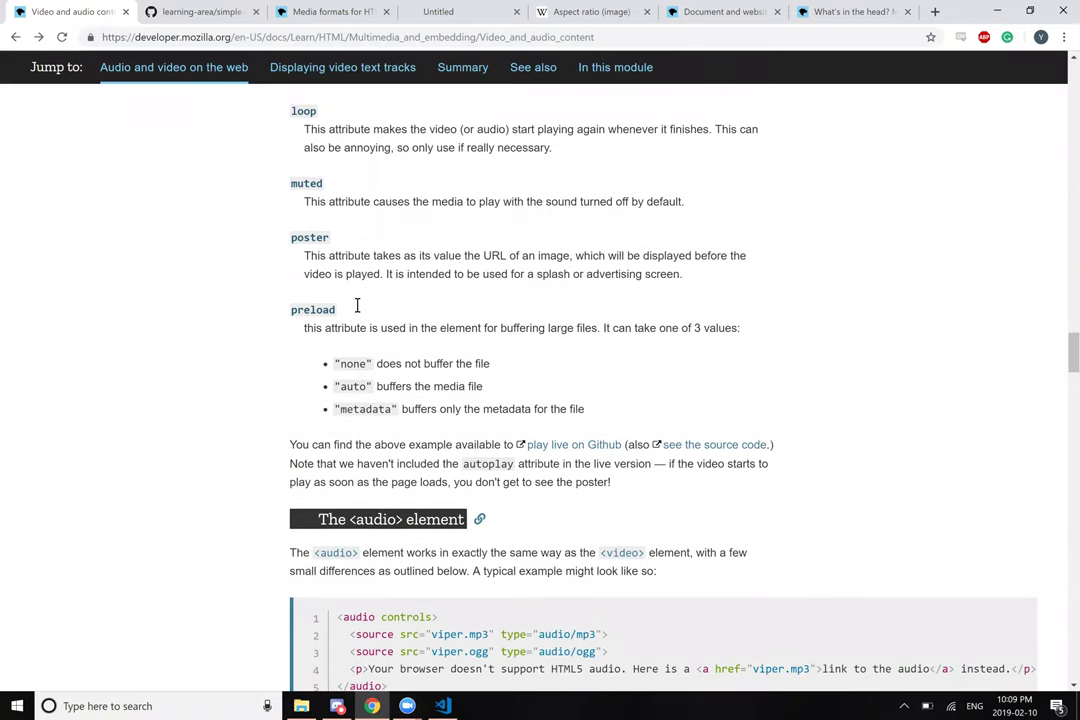
{"action": "key", "text": "alt+Tab"}
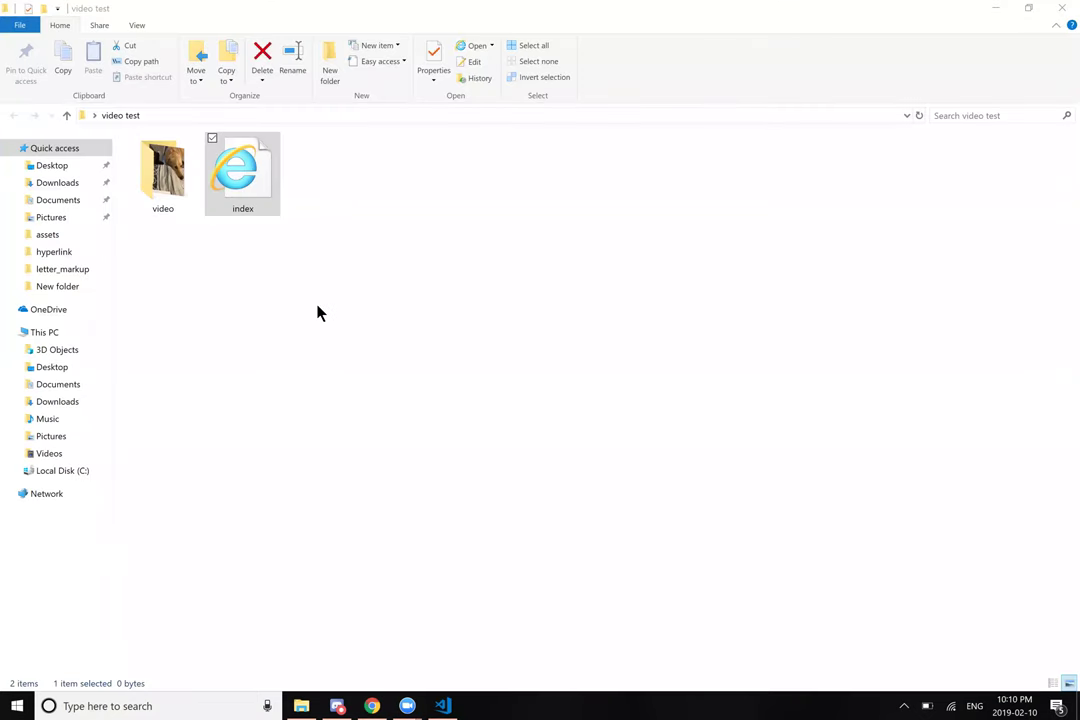
{"action": "key", "text": "alt+Tab"}
{"action": "key", "text": "Tab"}
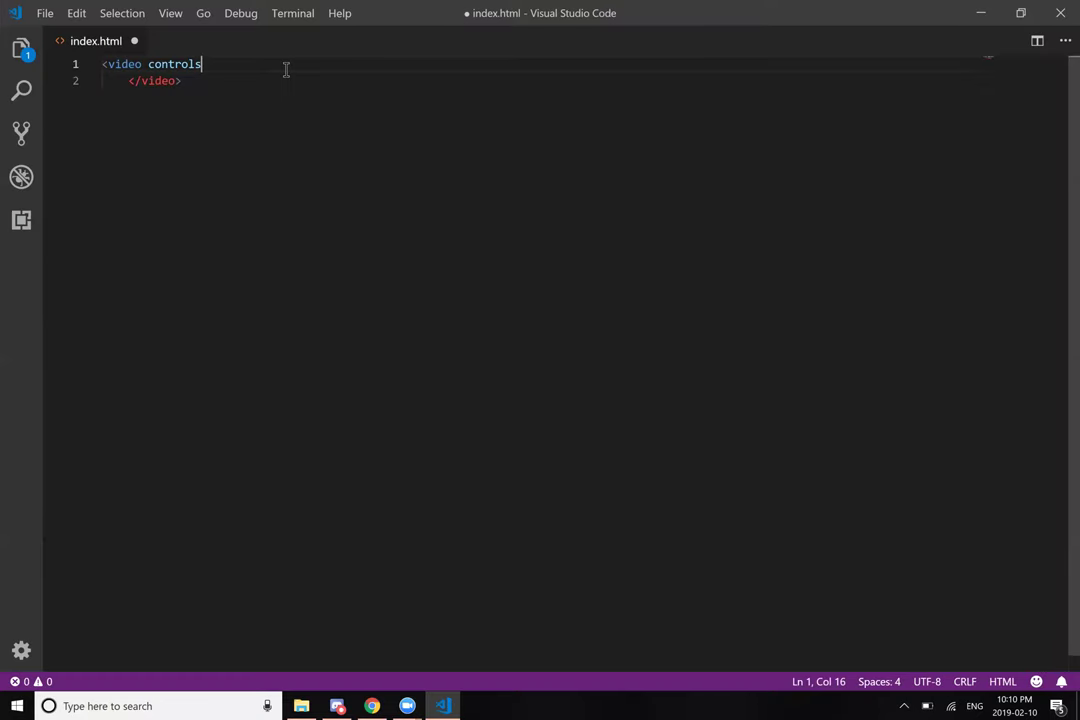
{"action": "type", "text": ">"}
{"action": "key", "text": "shift+End"}
{"action": "key", "text": "Delete"}
{"action": "key", "text": "Return"}
Step: Start a source element inside the video element, with a src path beginning with video/
{"action": "type", "text": "source"}
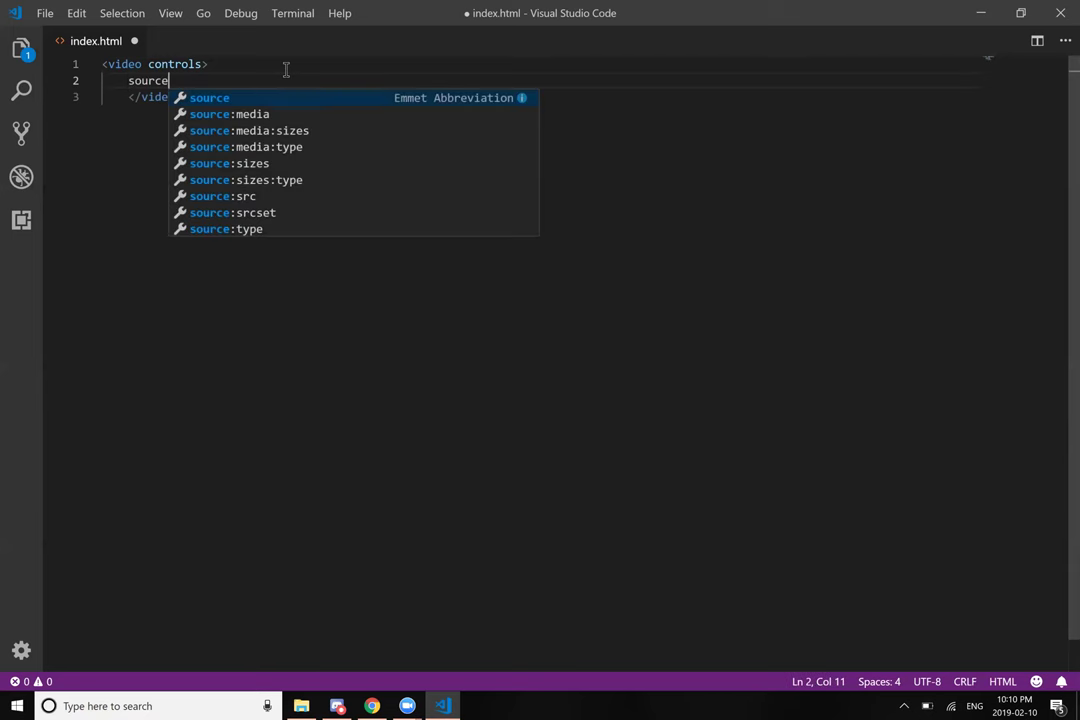
{"action": "key", "text": "ctrl+BackSpace"}
{"action": "type", "text": "<sou"}
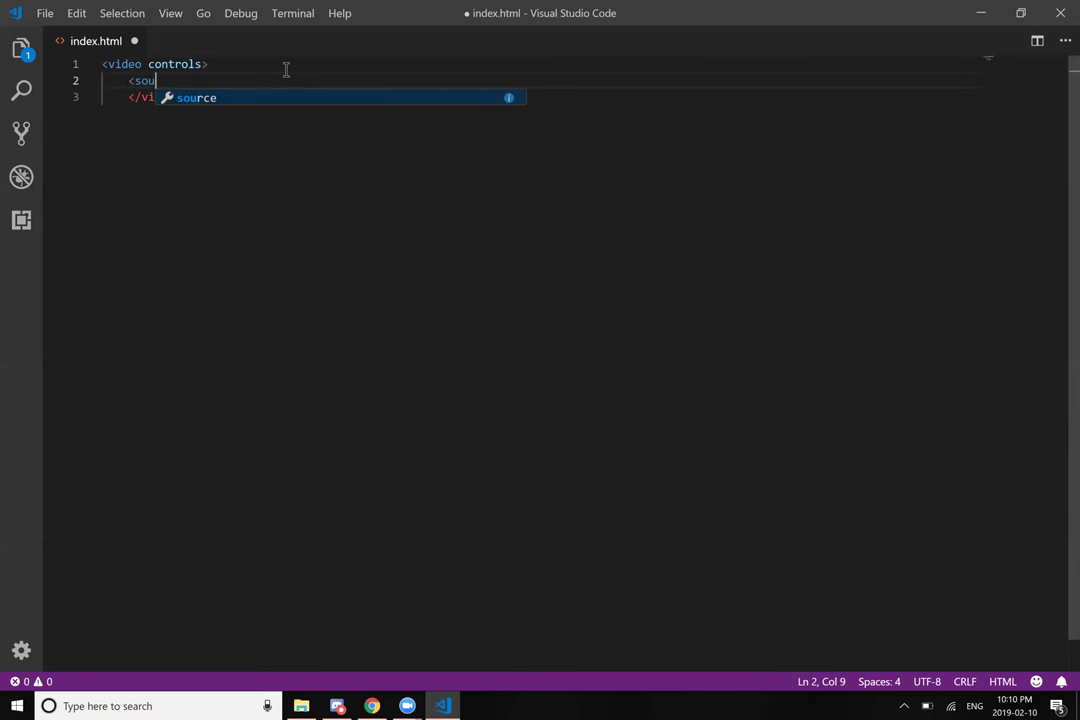
{"action": "type", "text": "rce"}
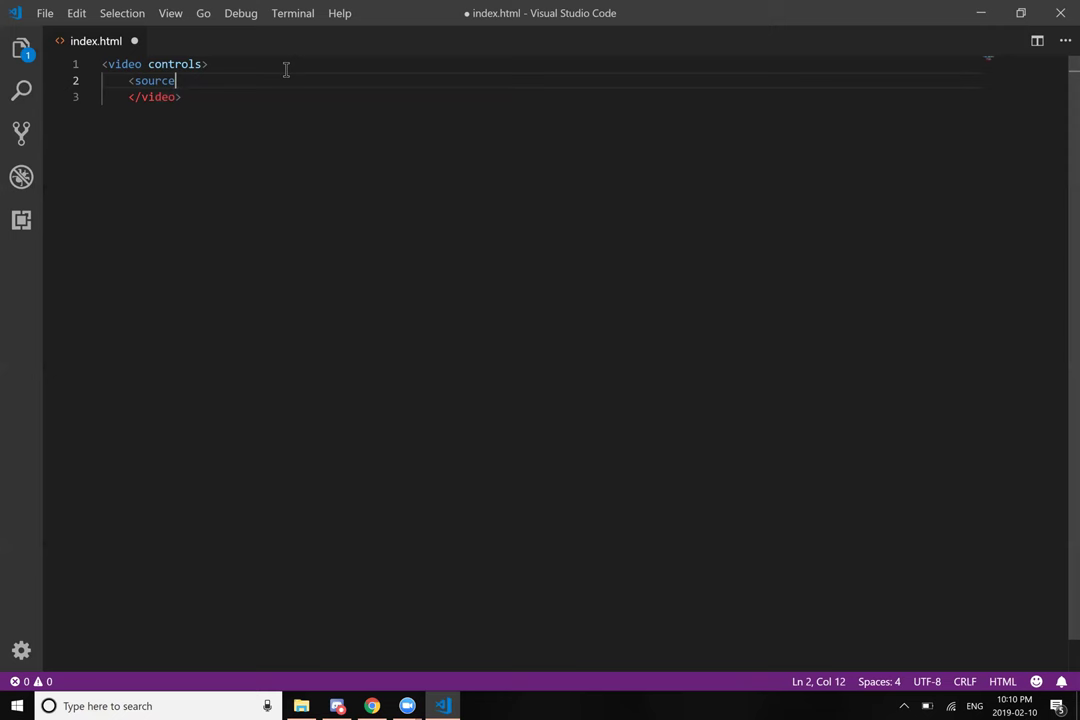
{"action": "type", "text": " src"}
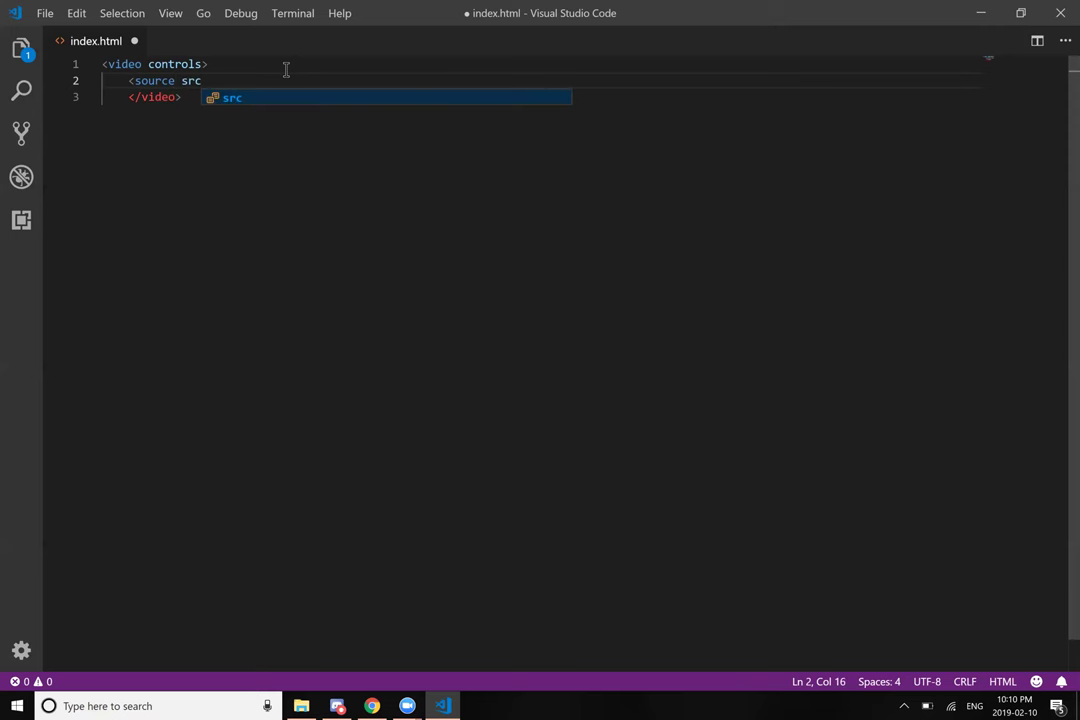
{"action": "type", "text": "="}
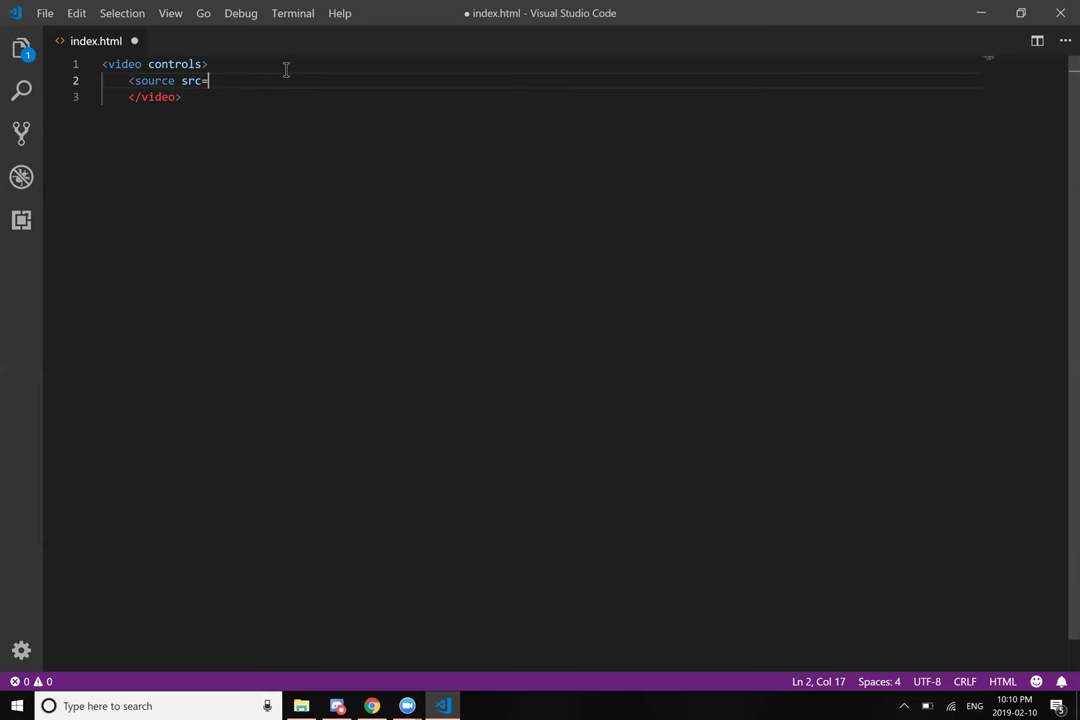
{"action": "type", "text": "\"video/"}
Step: Open the video folder in File Explorer and view the video file's properties to check its name and format
{"action": "key", "text": "alt+Tab"}
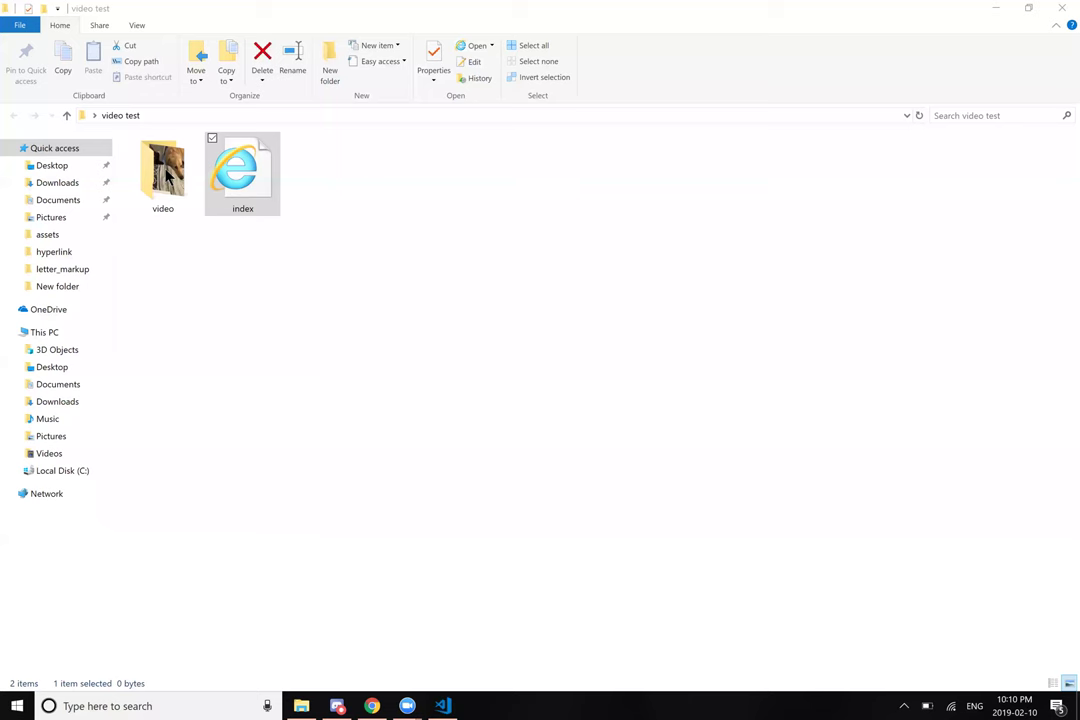
{"action": "left_click", "coordinate": [176, 170]}
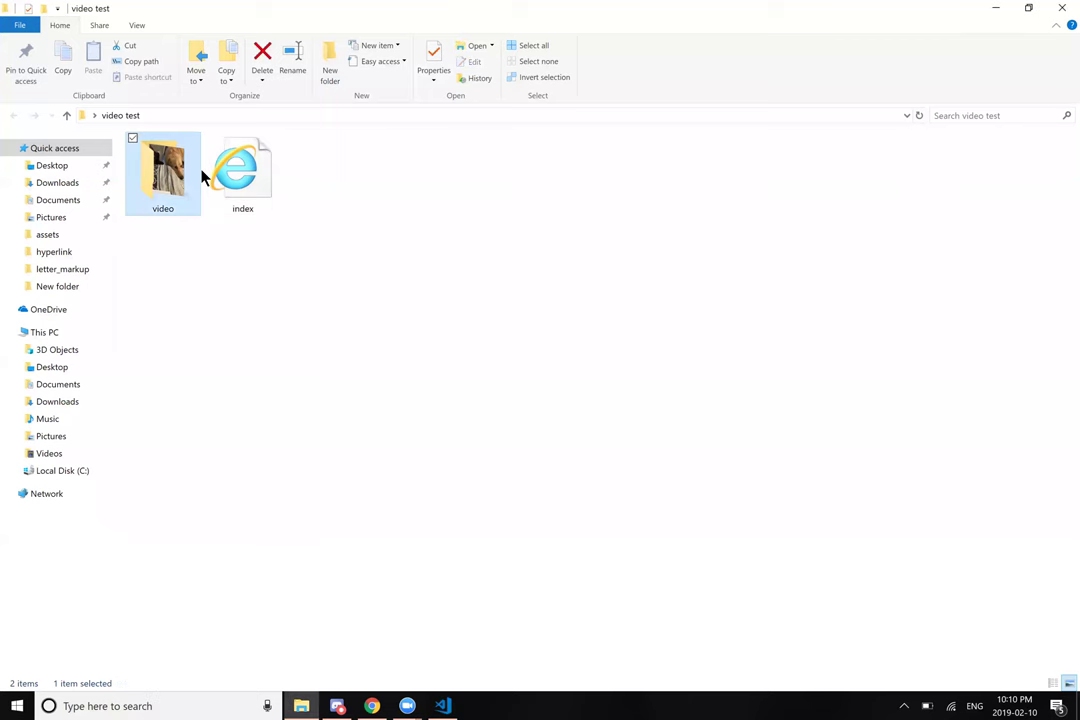
{"action": "double_click", "coordinate": [204, 174]}
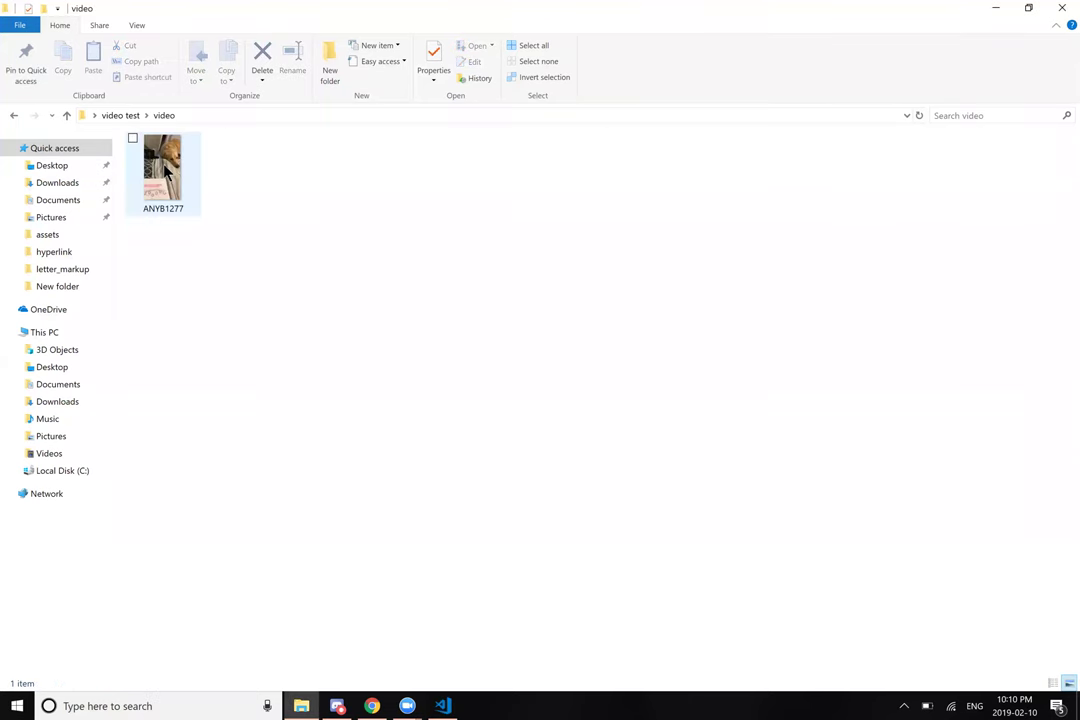
{"action": "key", "text": "alt+Tab"}
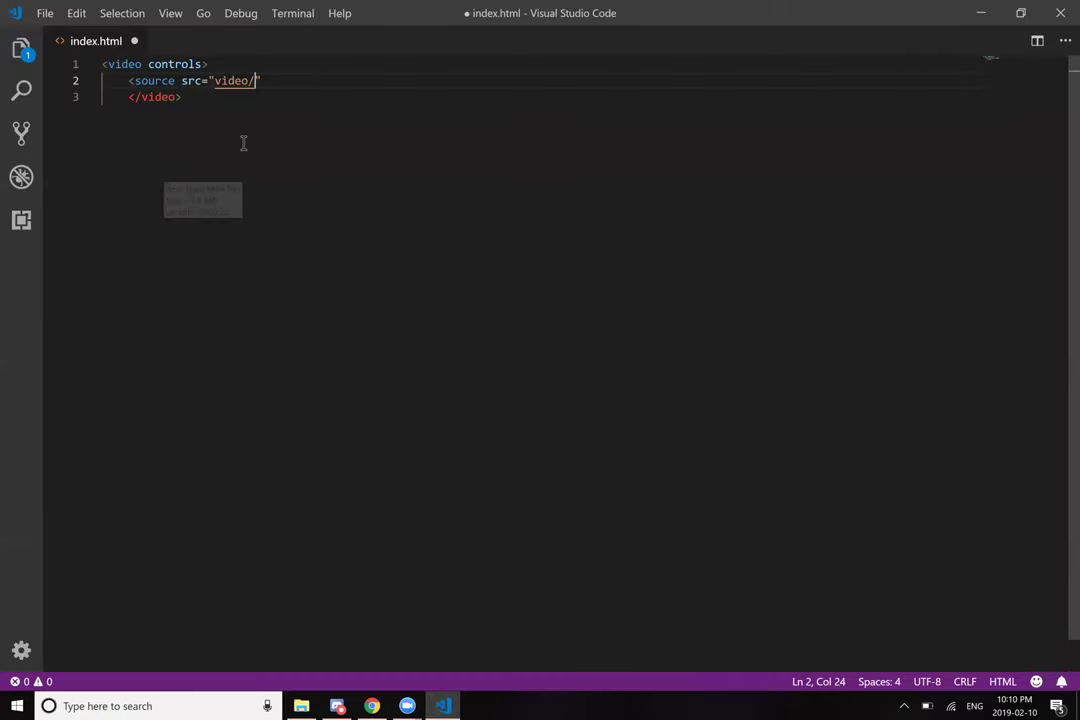
{"action": "type", "text": "any"}
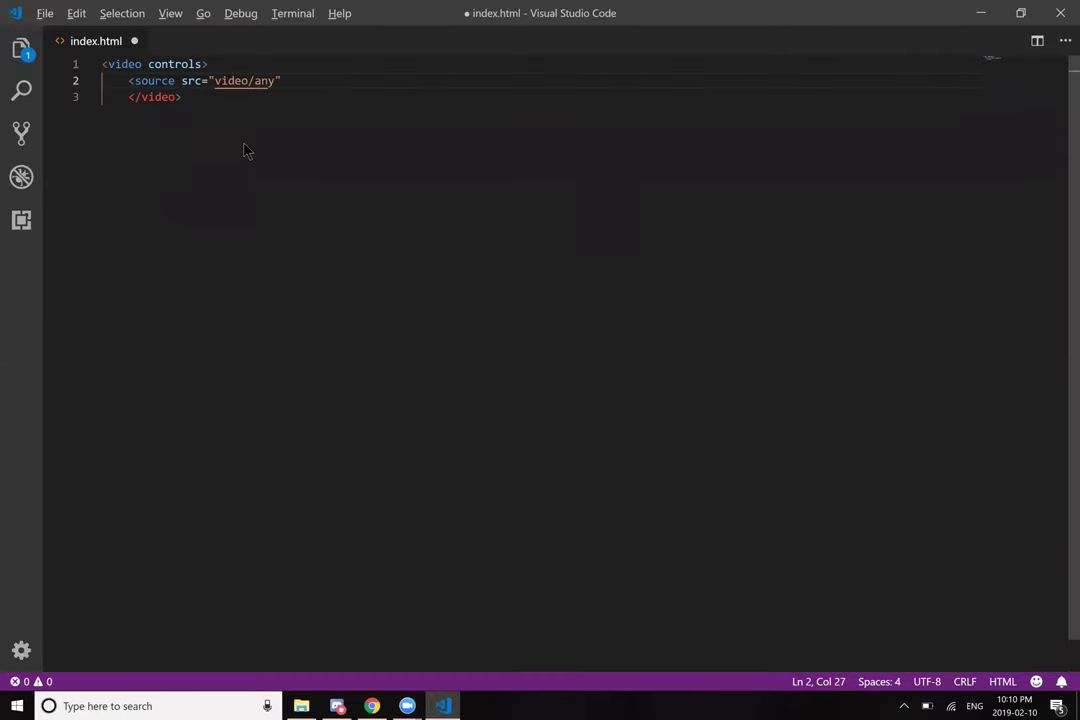
{"action": "key", "text": "alt+Tab"}
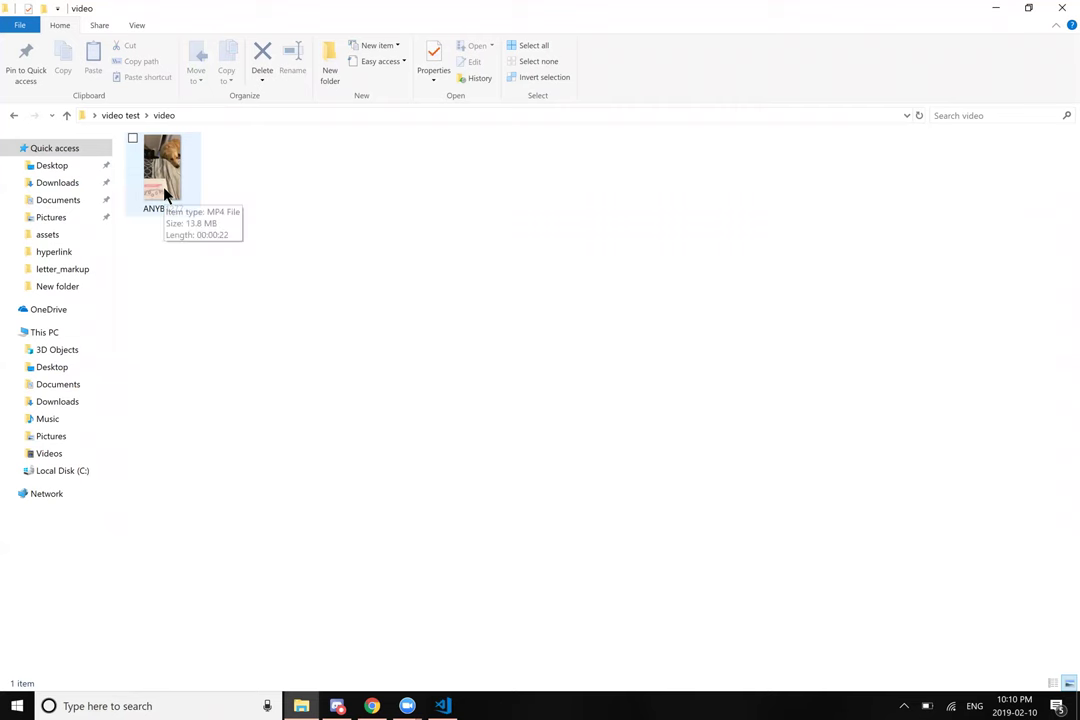
{"action": "key", "text": "shift+F10"}
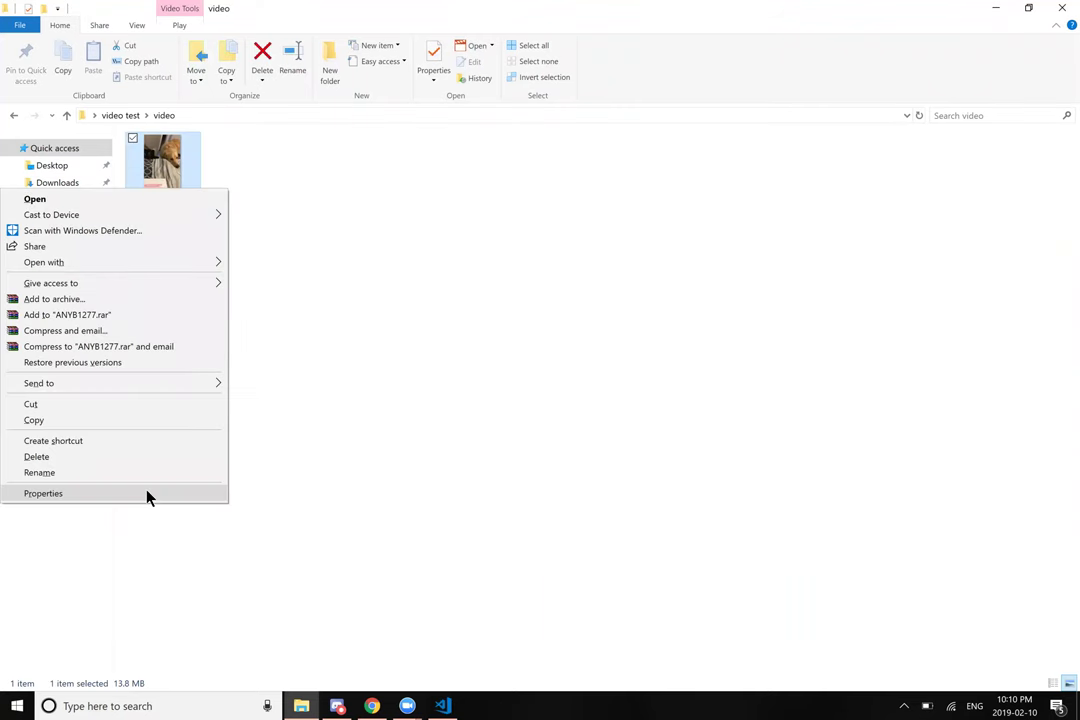
{"action": "key", "text": "Escape"}
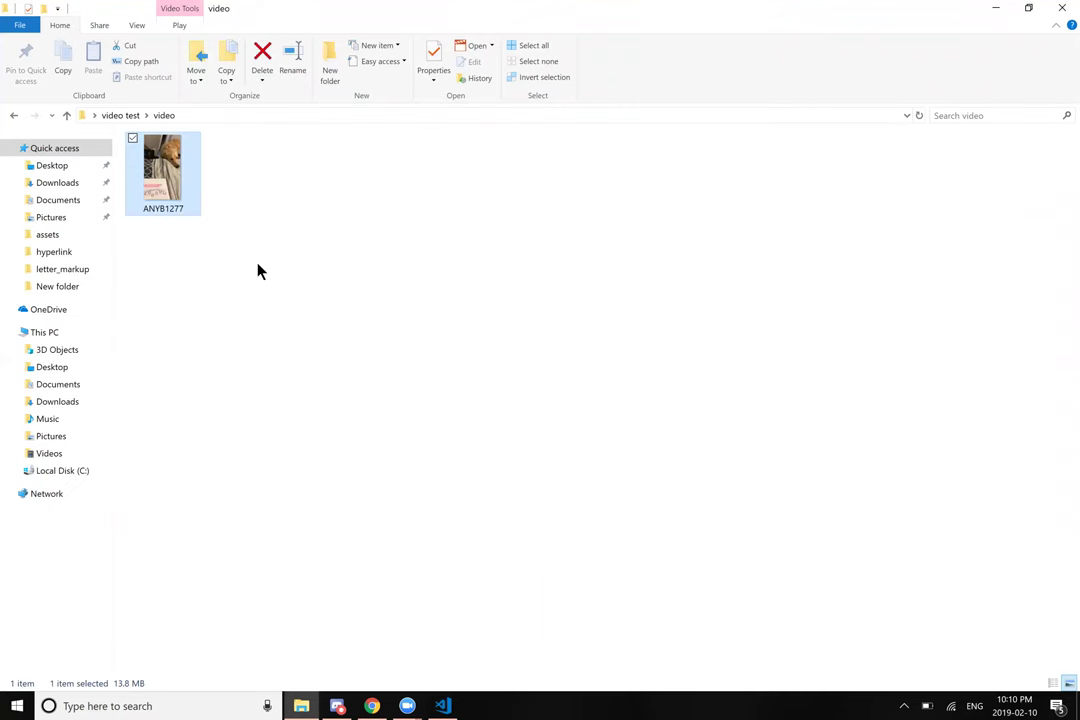
{"action": "key", "text": "alt+Return"}
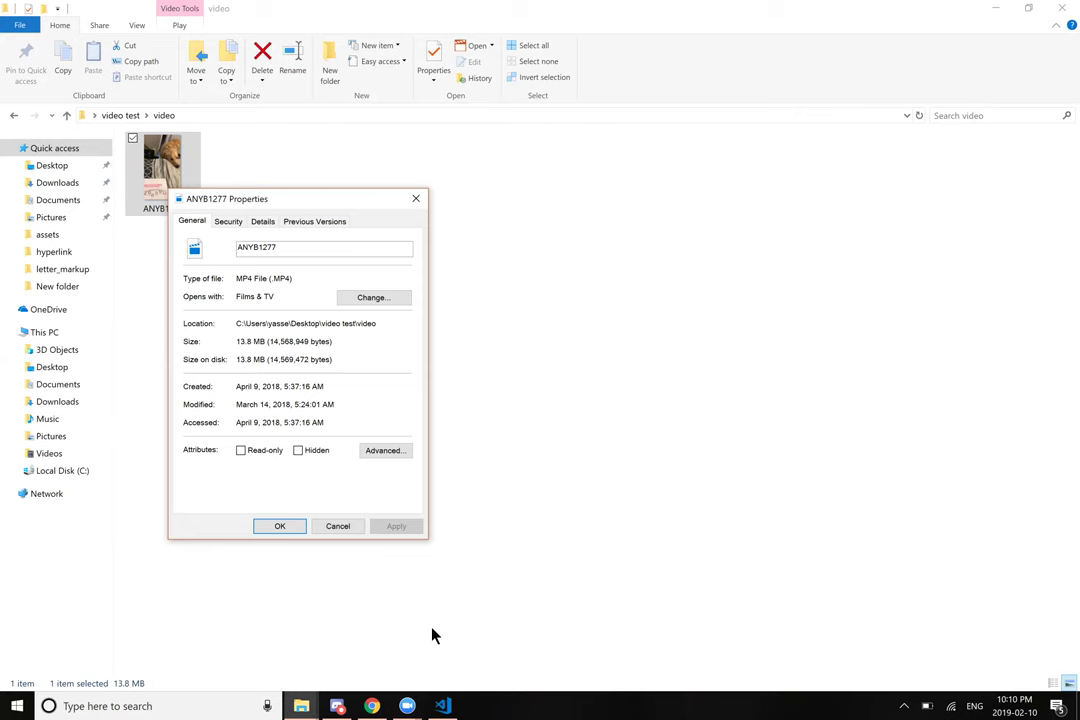
Step: Back in Visual Studio Code, complete the source element with the path video/ANYB1277.mp4 and the type video.mp4
{"action": "mouse_move", "coordinate": [441, 706]}
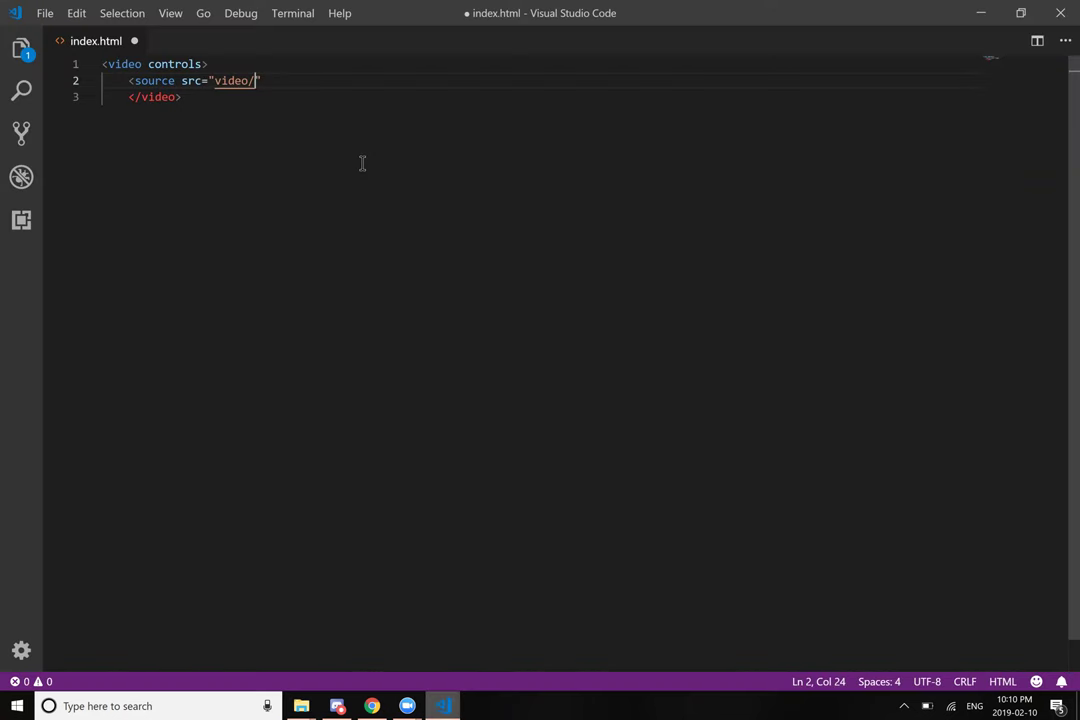
{"action": "type", "text": "ANYB1277.mp4"}
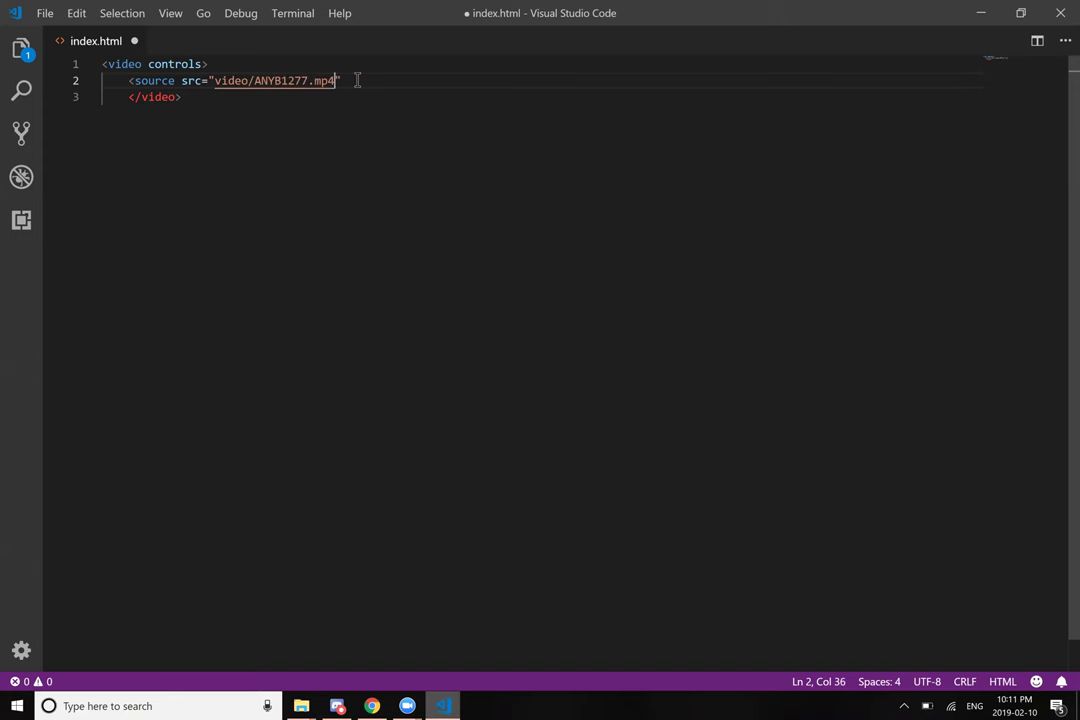
{"action": "type", "text": "\" type=\"video/"}
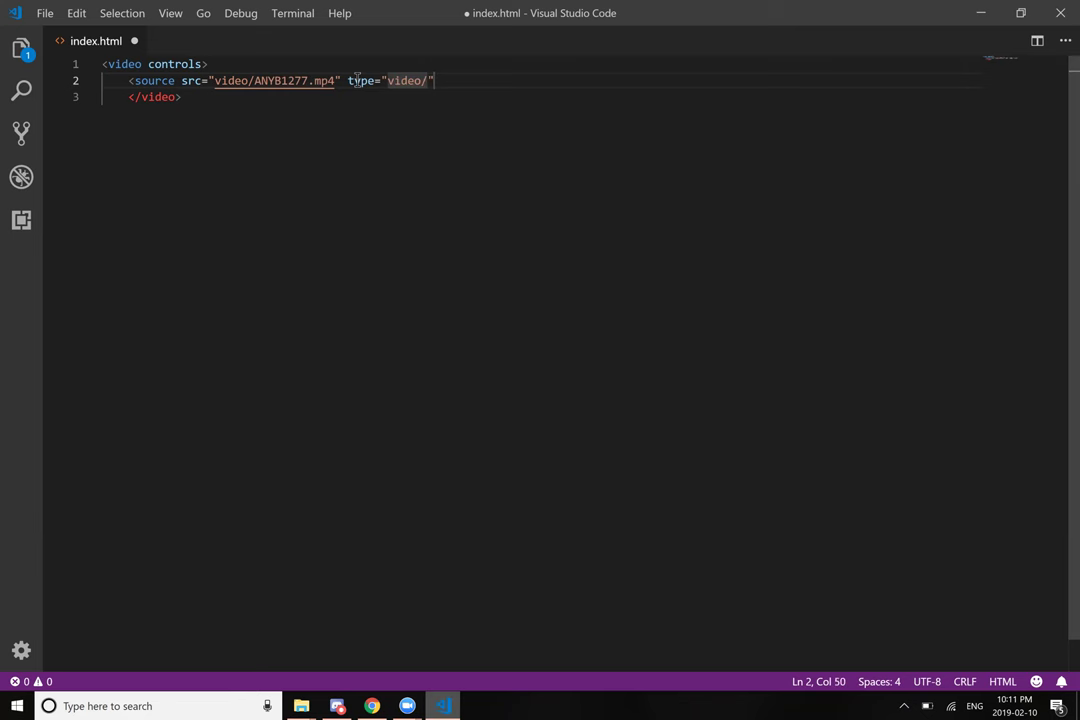
{"action": "key", "text": "BackSpace"}
{"action": "type", "text": ".mp4\">"}
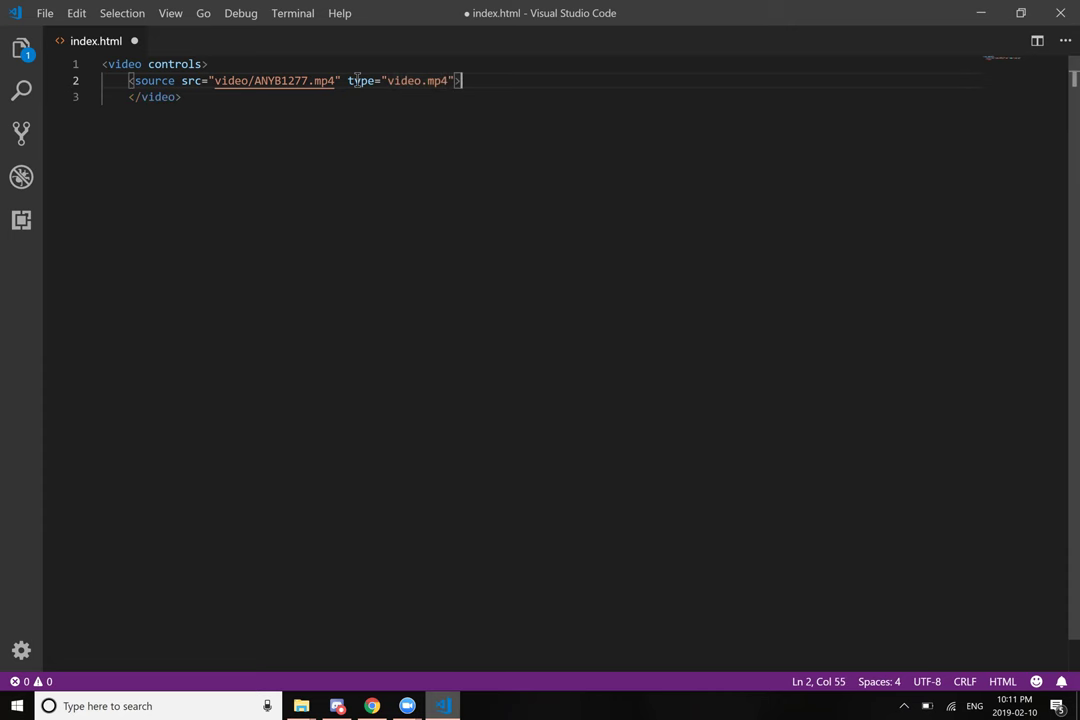
{"action": "key", "text": "Return"}
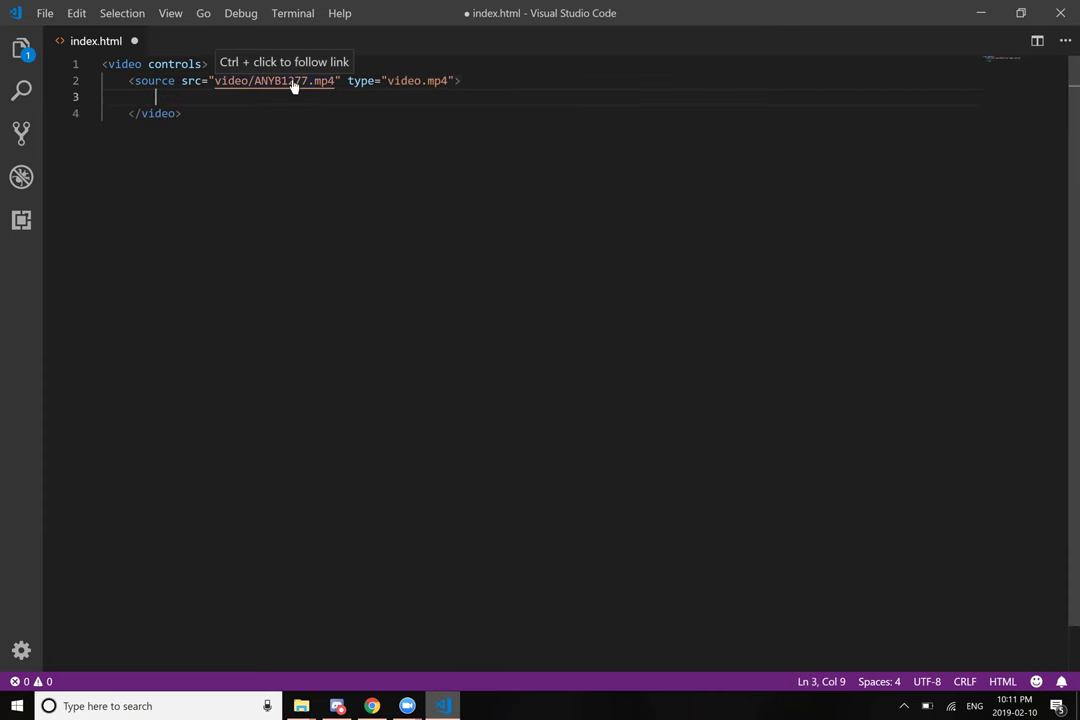
Step: Open the file linked in the source path and close it again
{"action": "left_click", "coordinate": [292, 81], "text": "ctrl"}
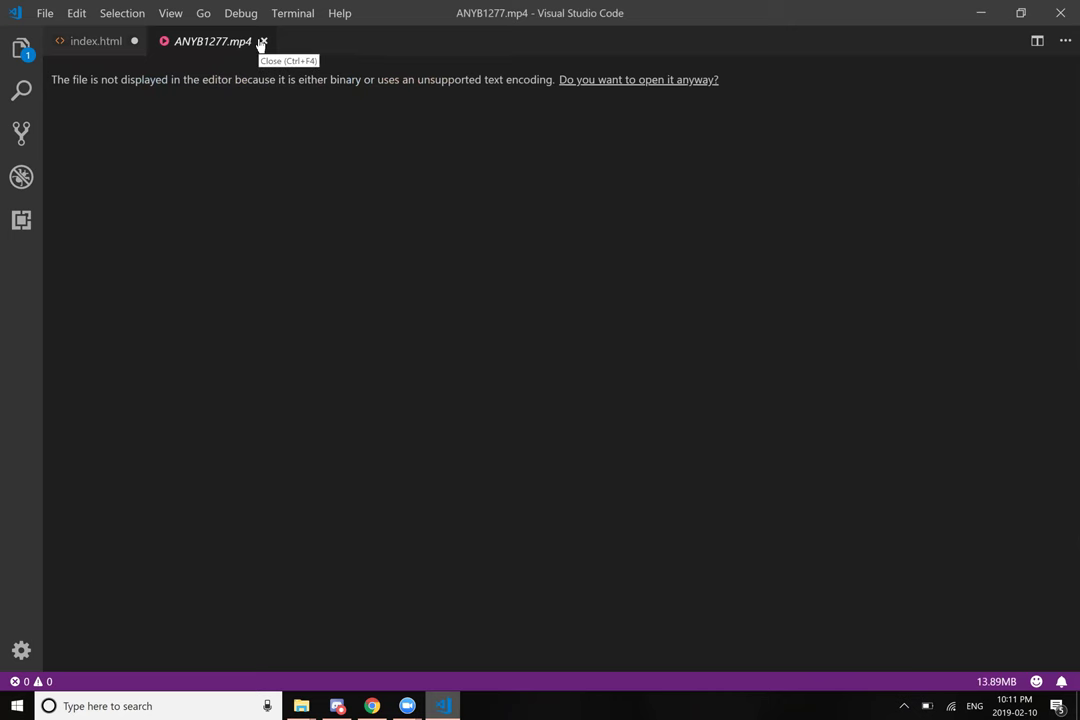
{"action": "key", "text": "ctrl+F4"}
{"action": "left_click", "coordinate": [471, 88]}
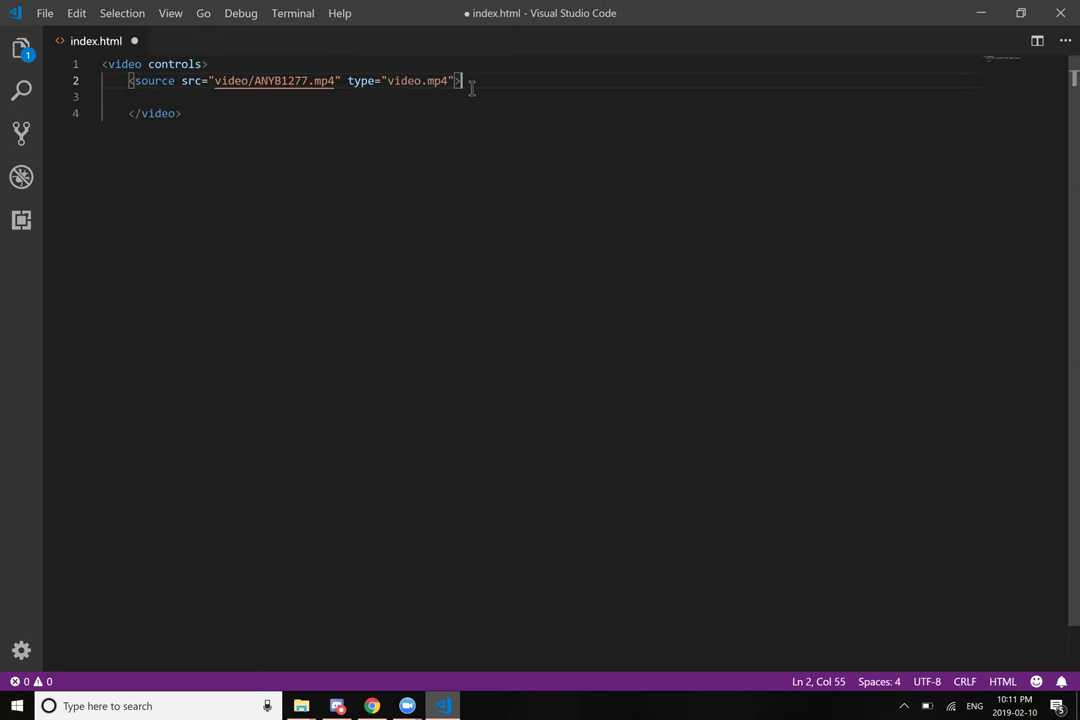
Step: Indent the empty line below the source element by one level
{"action": "key", "text": "Down"}
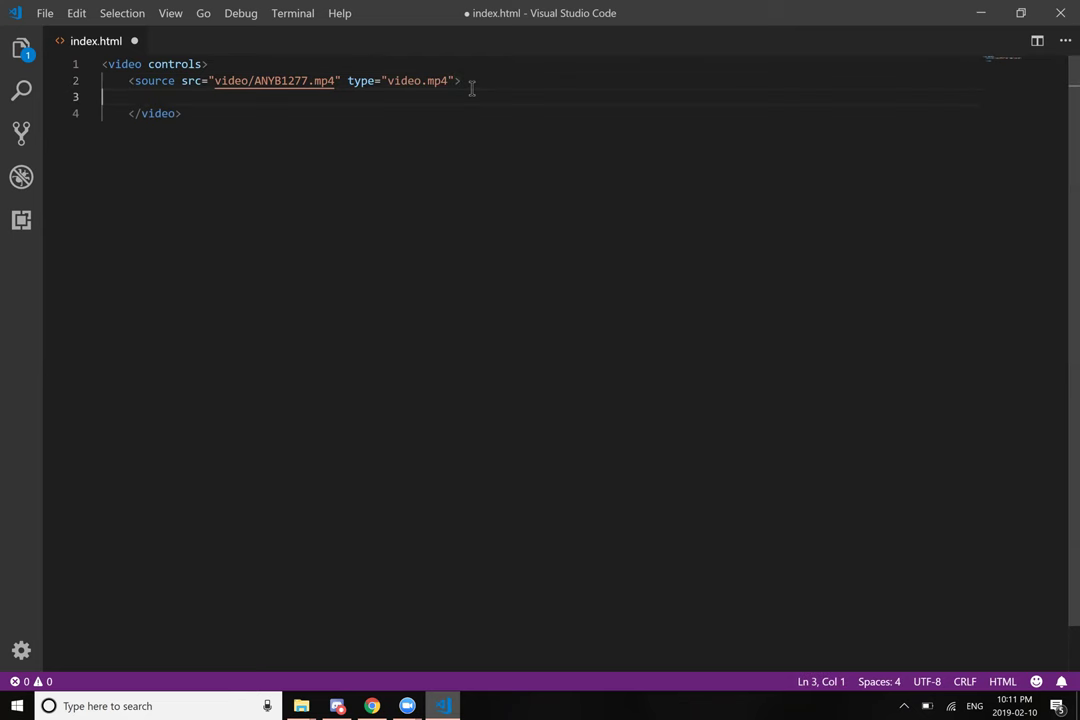
{"action": "key", "text": "Tab"}
{"action": "key", "text": "Tab"}
{"action": "key", "text": "BackSpace"}
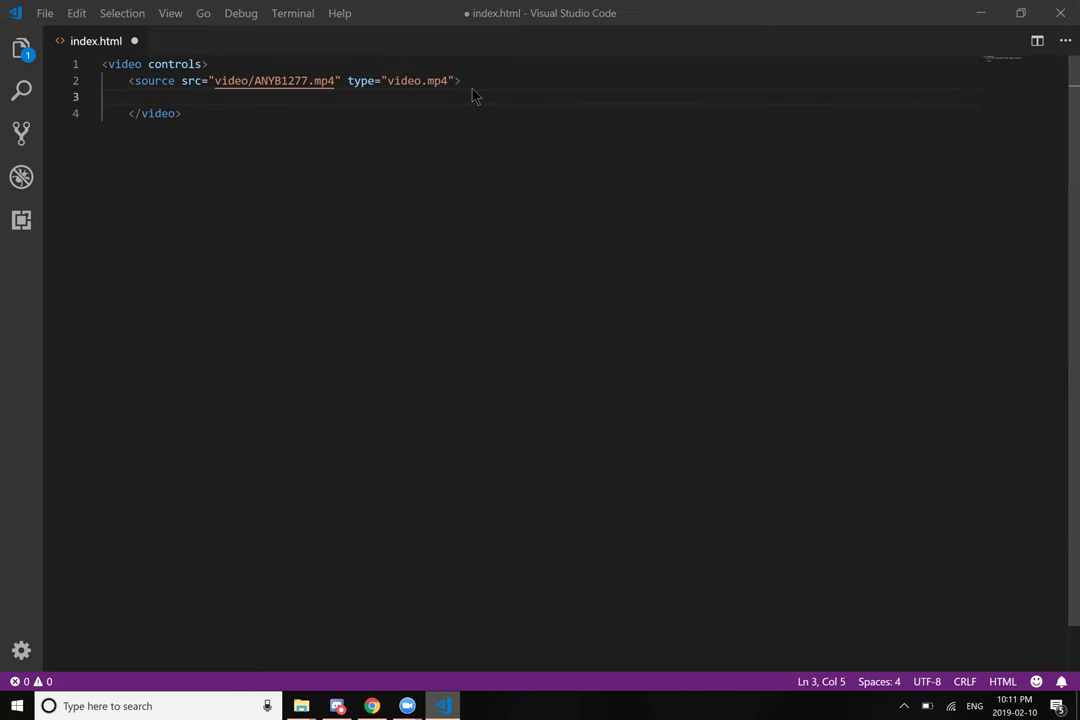
Step: Switch to the MDN article in Chrome and read the instructions on embedding your own audio and video
{"action": "key", "text": "alt+Tab"}
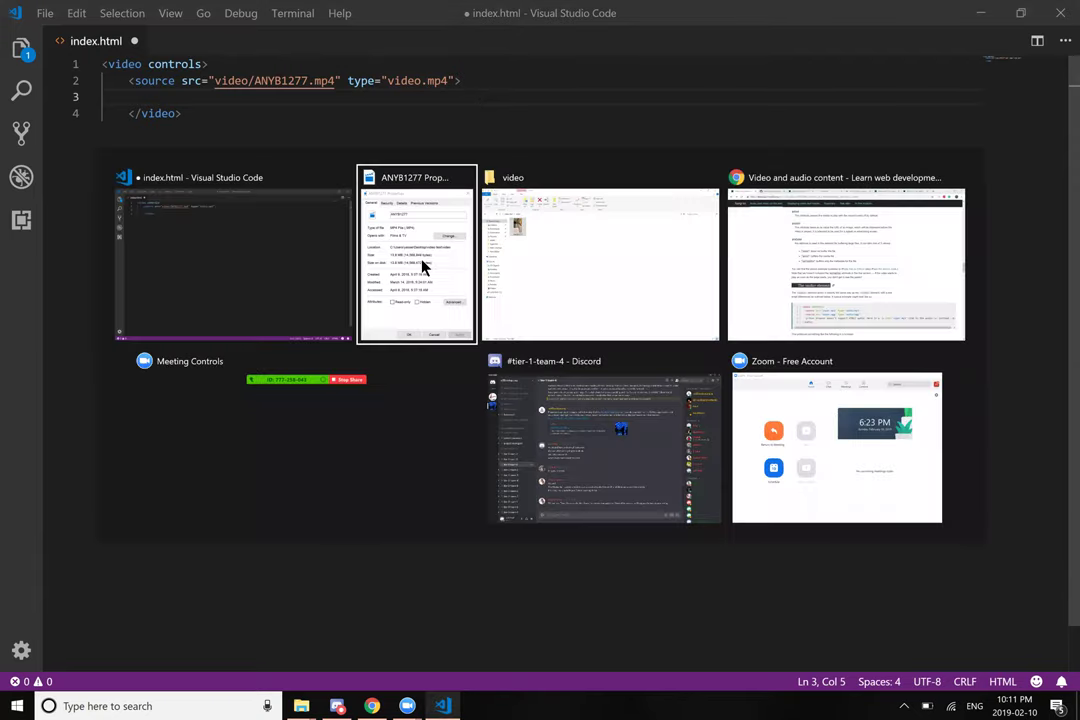
{"action": "key", "text": "alt+Tab"}
{"action": "key", "text": "alt+Tab"}
{"action": "scroll", "coordinate": [400, 300], "scroll_direction": "down", "scroll_amount": 10}
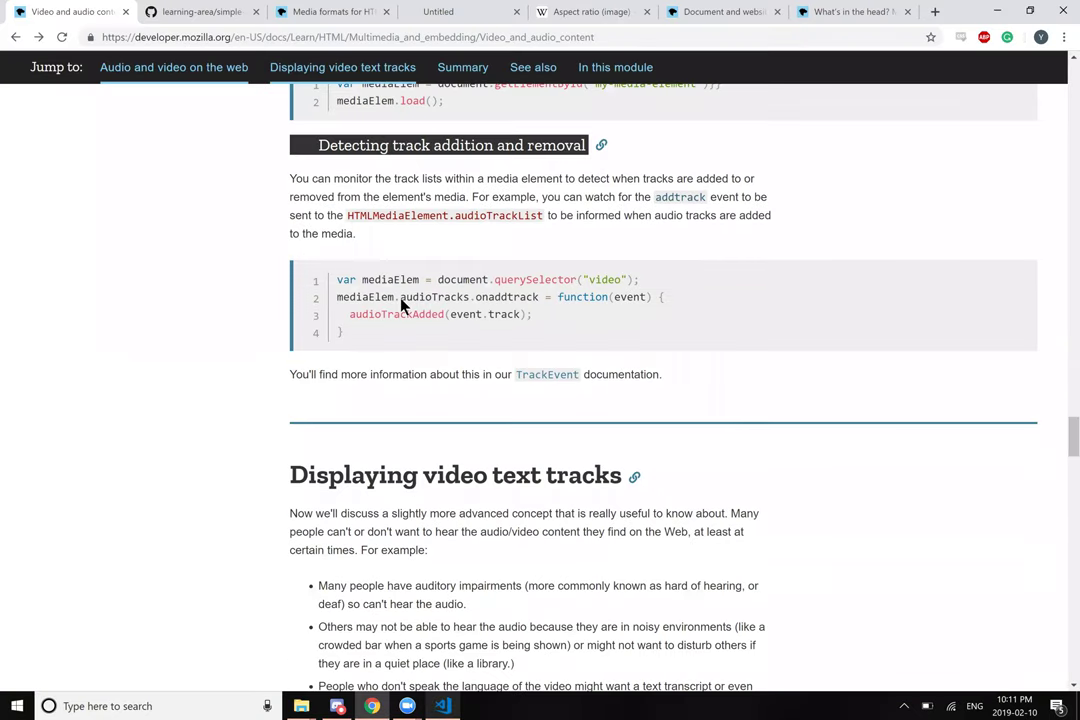
{"action": "scroll", "coordinate": [402, 304], "scroll_direction": "down", "scroll_amount": 10}
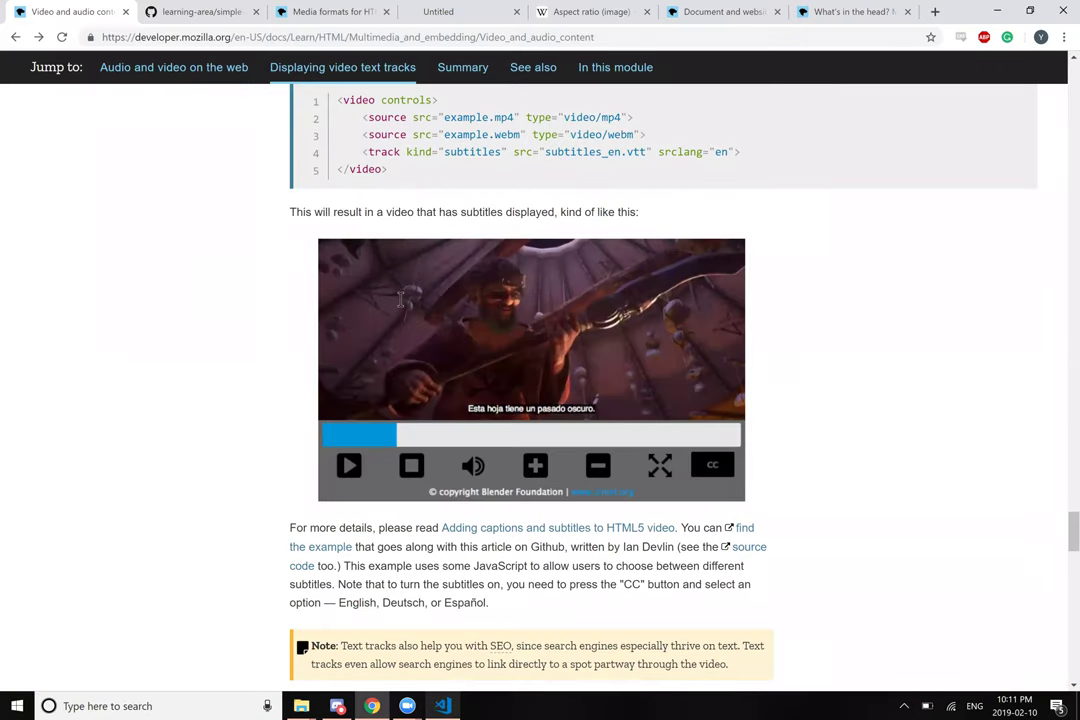
{"action": "scroll", "coordinate": [400, 299], "scroll_direction": "up", "scroll_amount": 1}
{"action": "scroll", "coordinate": [402, 306], "scroll_direction": "down", "scroll_amount": 7}
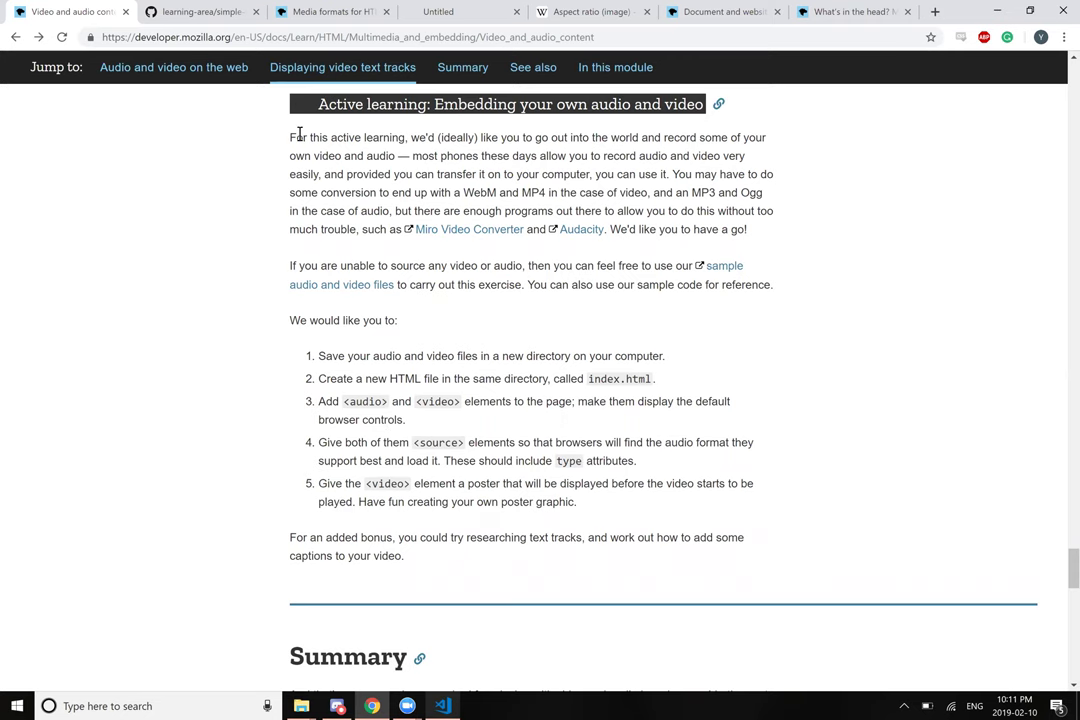
Step: Return to Visual Studio Code and add an empty poster element with opening and closing tags below the source element
{"action": "key", "text": "alt+Tab"}
{"action": "type", "text": "pos"}
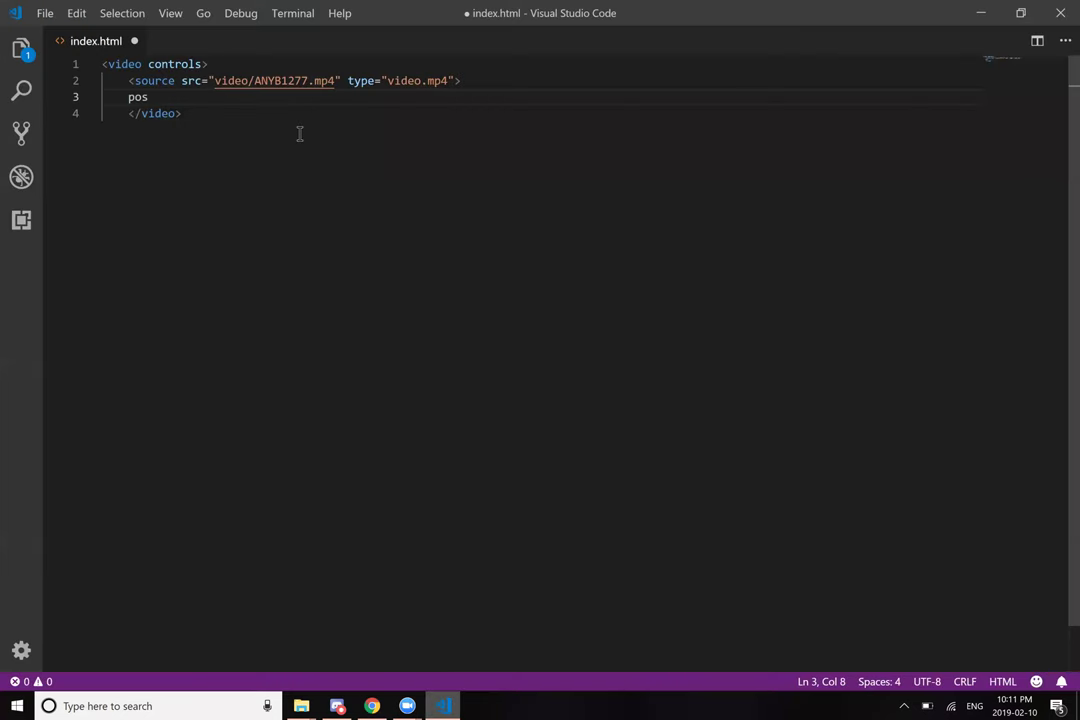
{"action": "type", "text": "ter"}
{"action": "key", "text": "ctrl+BackSpace"}
{"action": "type", "text": "<pos"}
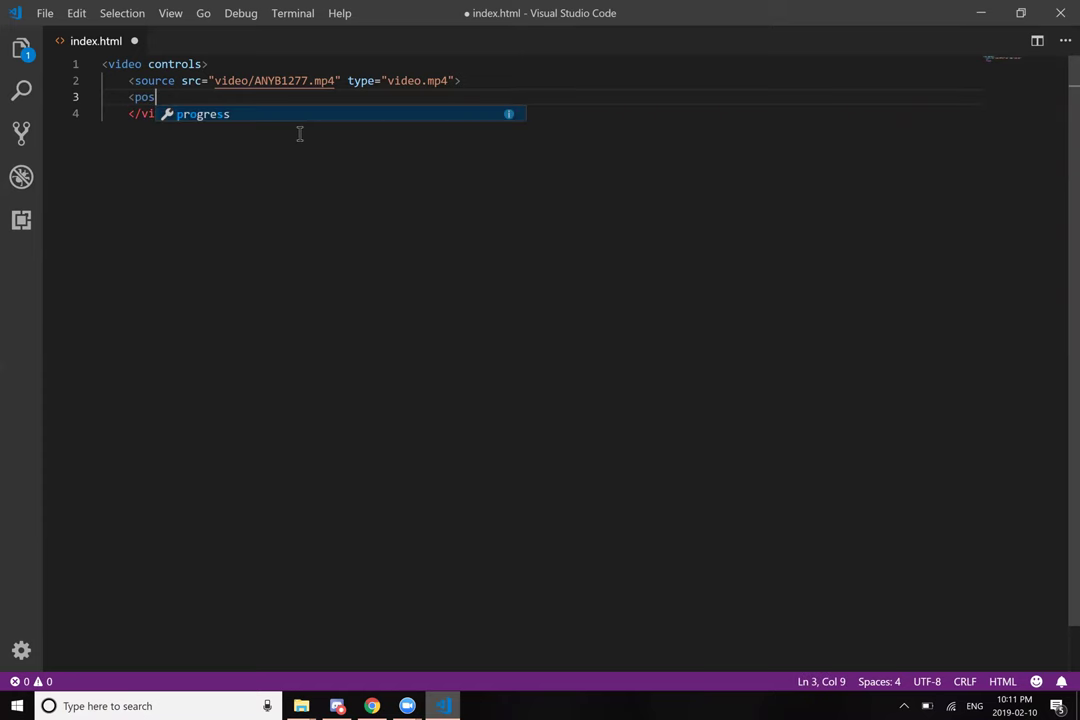
{"action": "type", "text": "ter></poster>"}
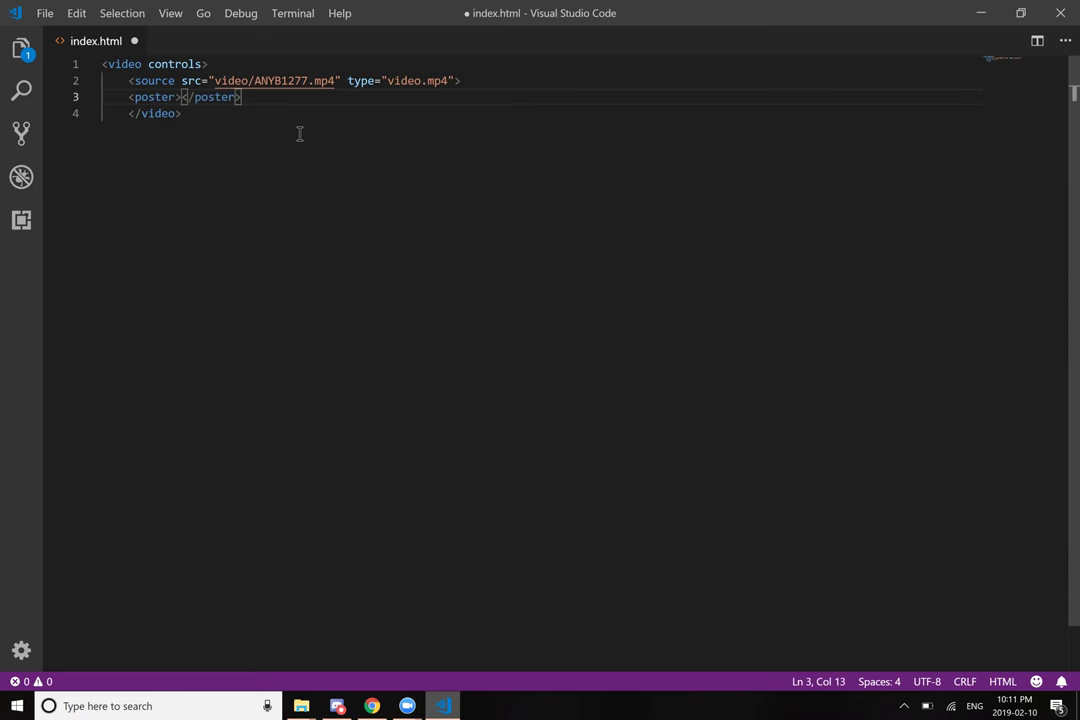
Step: Remove the poster element's closing tag and start a src attribute in its opening tag
{"action": "key", "text": "BackSpace"}
{"action": "key", "text": "shift+Right"}
{"action": "key", "text": "shift+Right"}
{"action": "key", "text": "shift+Right"}
{"action": "key", "text": "shift+Right"}
{"action": "key", "text": "shift+Right"}
{"action": "key", "text": "shift+Right"}
{"action": "key", "text": "shift+Right"}
{"action": "key", "text": "shift+Right"}
{"action": "key", "text": "shift+Right"}
{"action": "key", "text": "BackSpace"}
{"action": "type", "text": "src=\""}
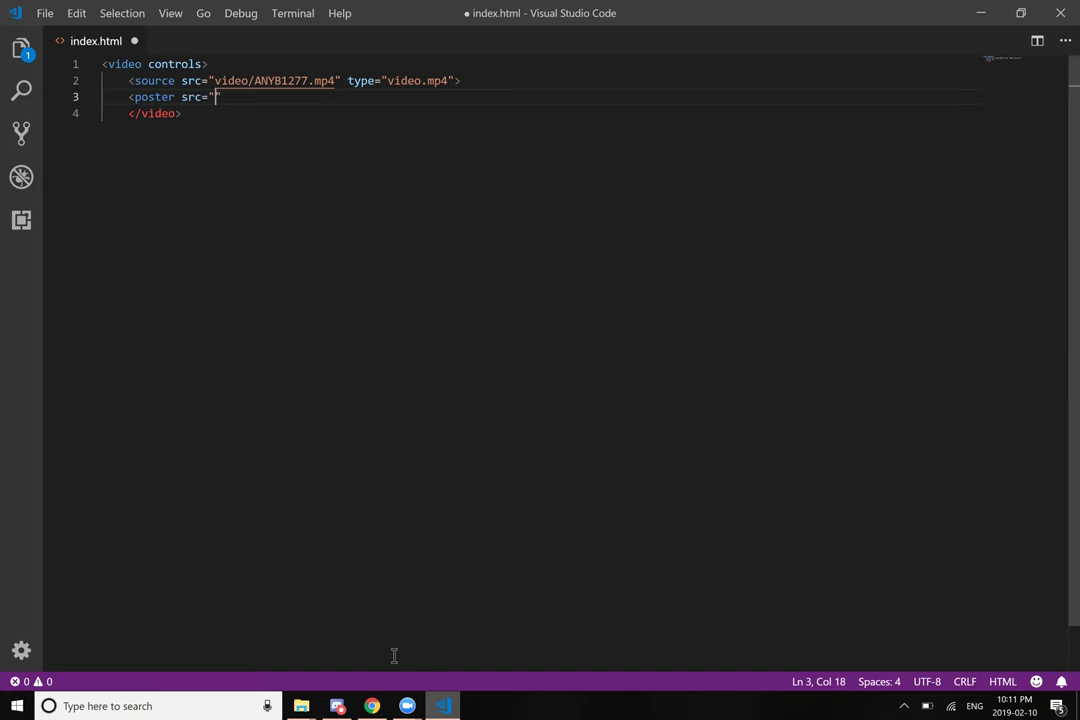
{"action": "left_click", "coordinate": [371, 706]}
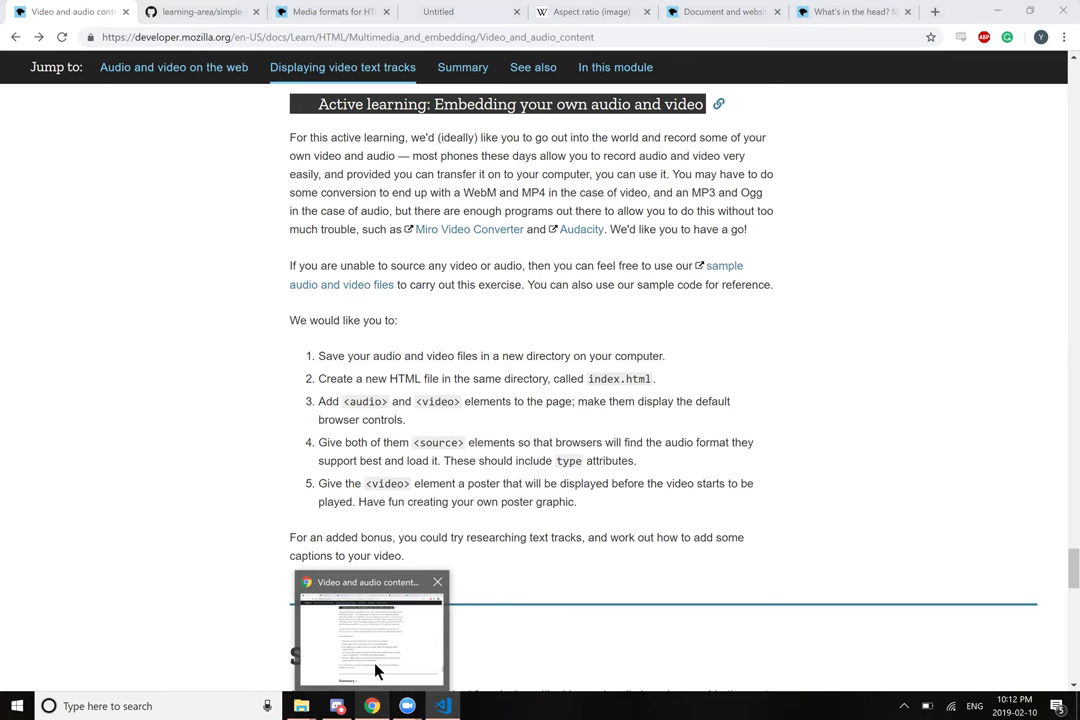
{"action": "left_click", "coordinate": [378, 670]}
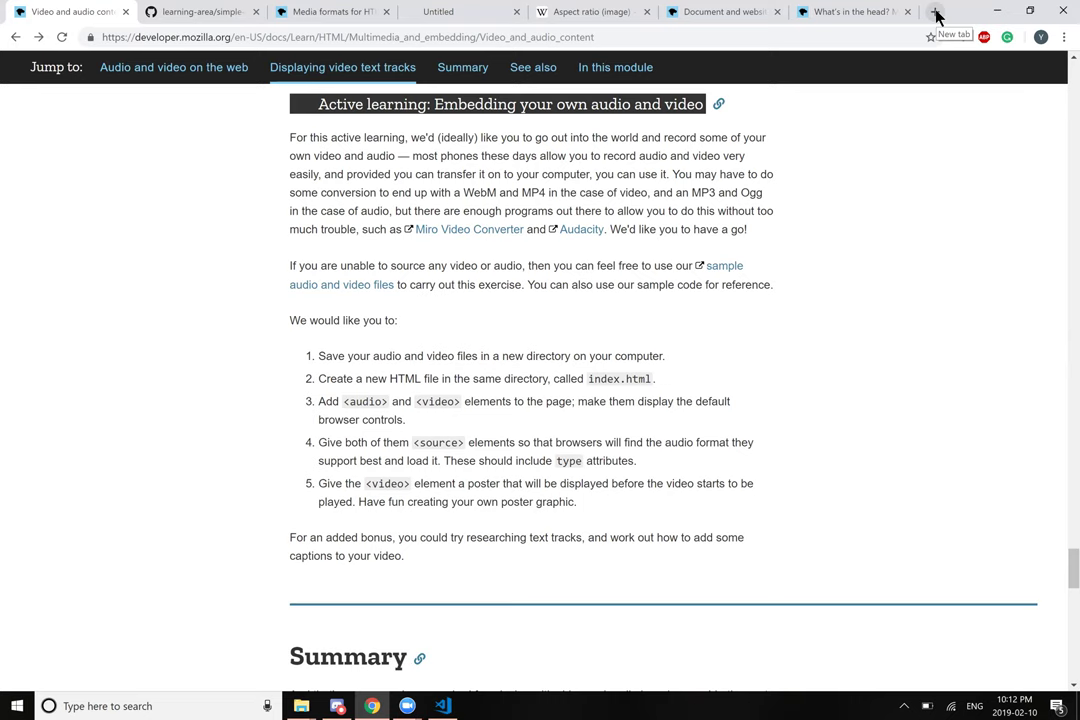
{"action": "key", "text": "super+d"}
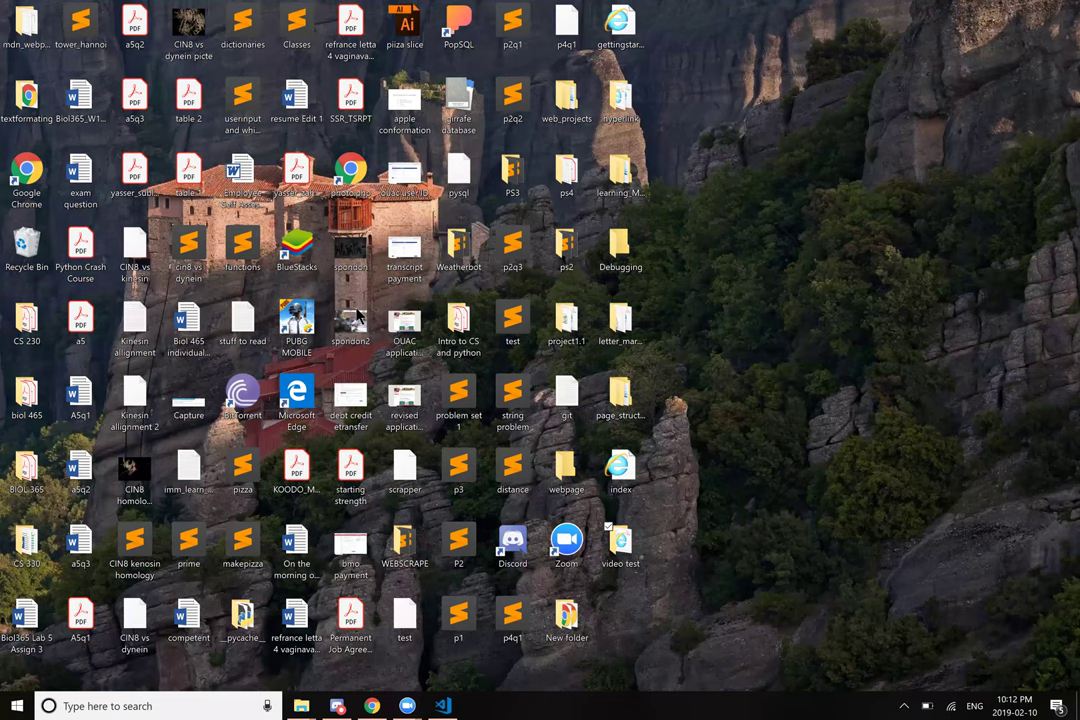
{"action": "left_click", "coordinate": [620, 543]}
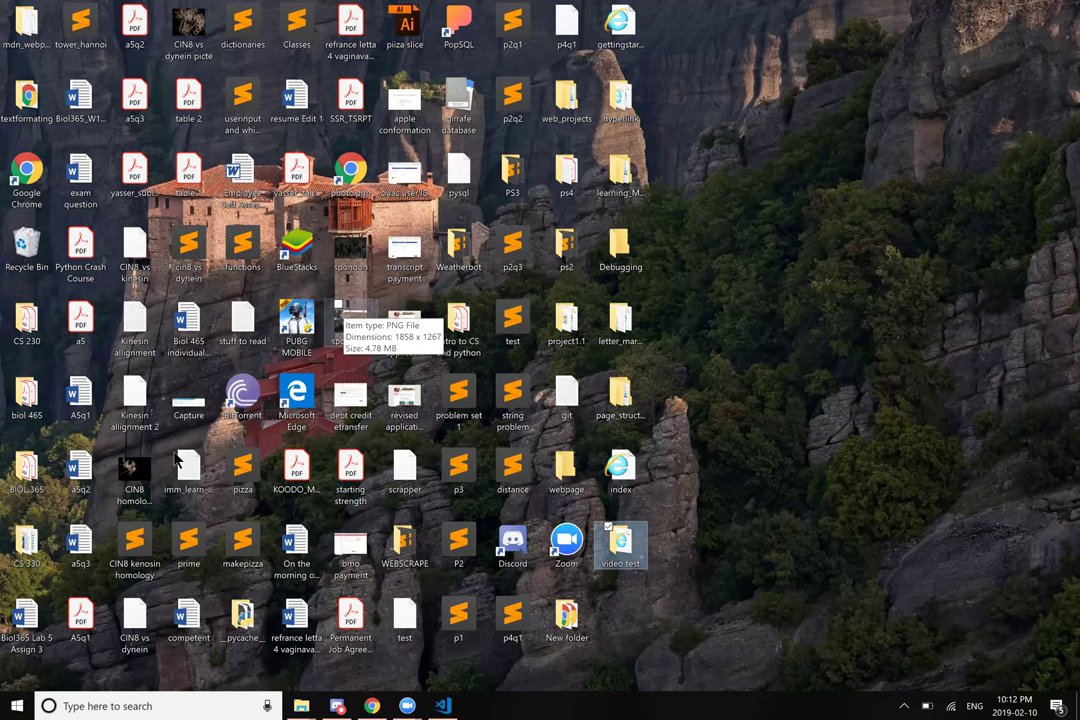
{"action": "key", "text": "alt+Tab"}
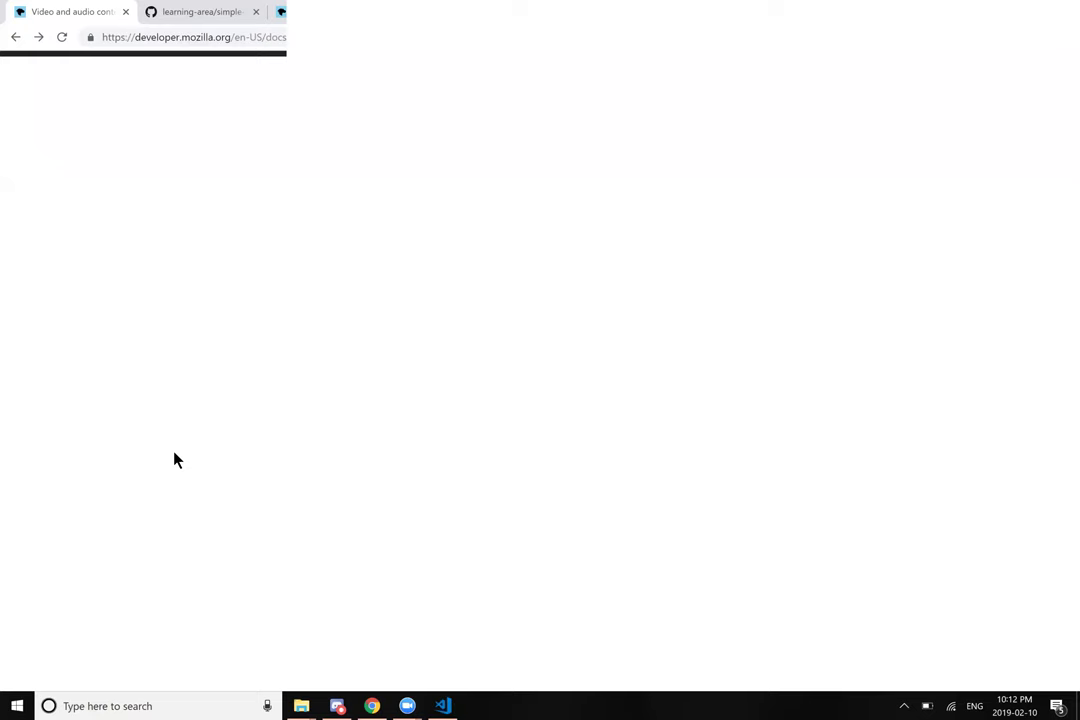
{"action": "key", "text": "alt+Tab"}
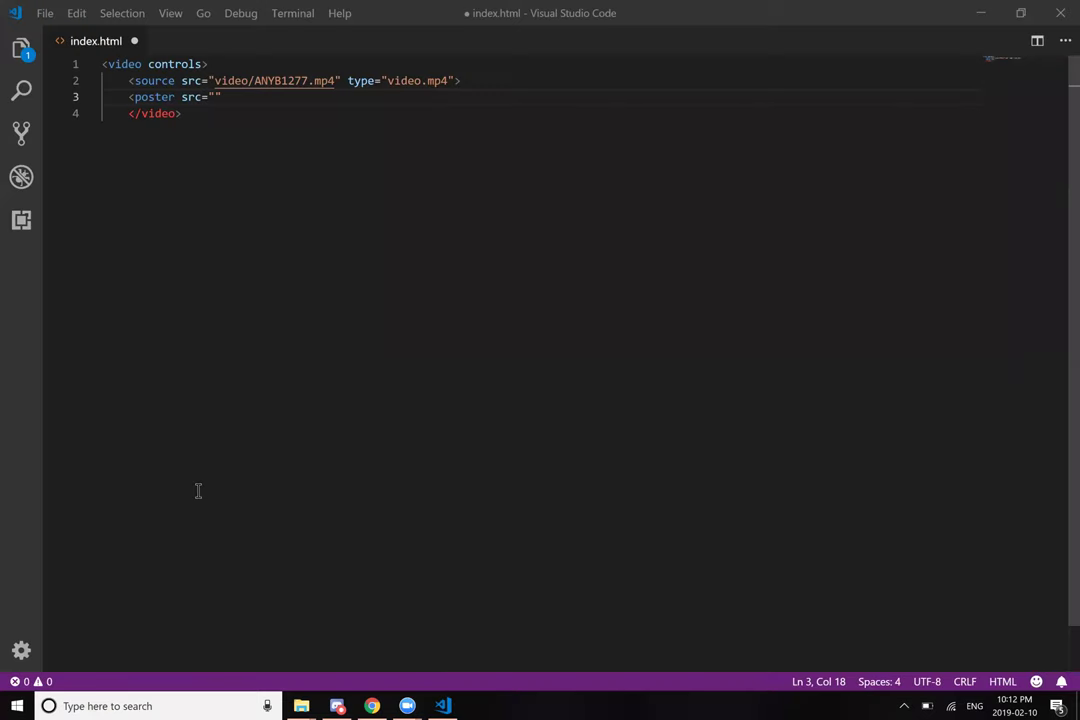
Step: Switch to the MDN article in Chrome and examine the poster attribute description and the example code under Other <video> features
{"action": "key", "text": "alt+Tab"}
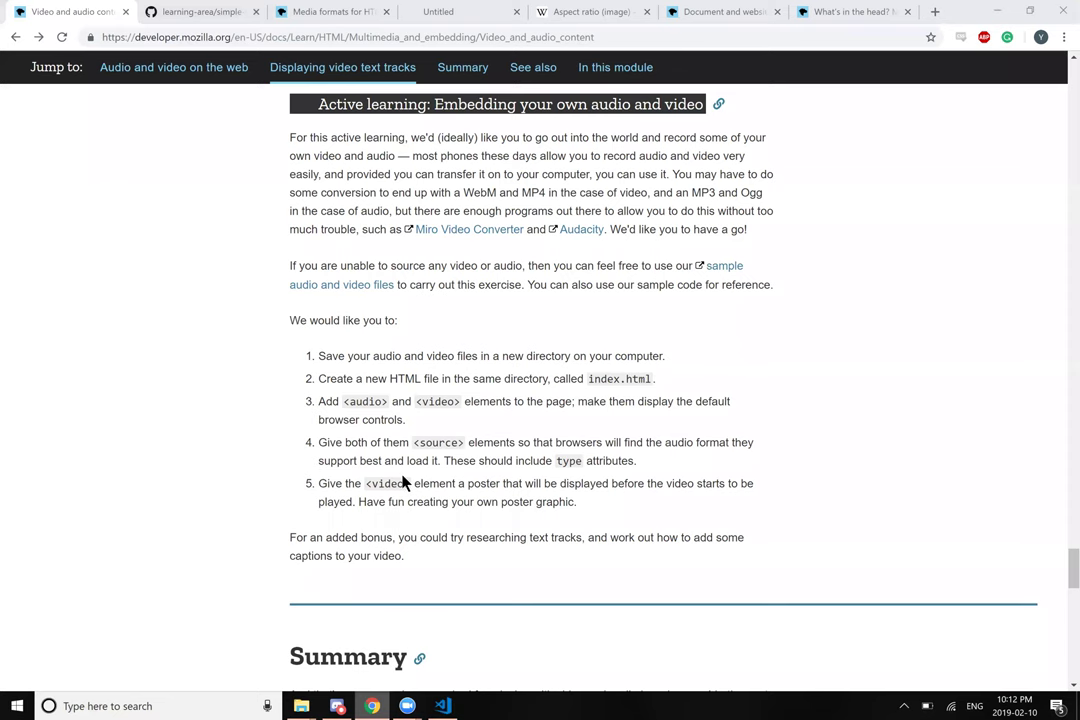
{"action": "scroll", "coordinate": [205, 456], "scroll_direction": "up", "scroll_amount": 8}
{"action": "scroll", "coordinate": [205, 456], "scroll_direction": "up", "scroll_amount": 8}
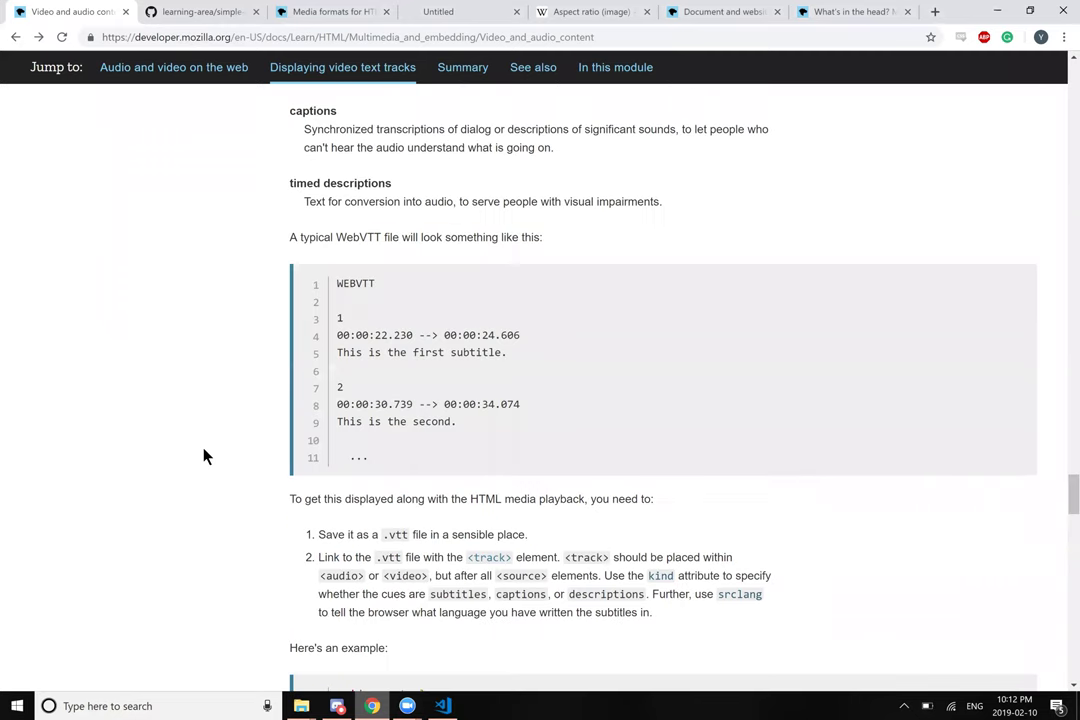
{"action": "scroll", "coordinate": [205, 456], "scroll_direction": "up", "scroll_amount": 8}
{"action": "scroll", "coordinate": [205, 456], "scroll_direction": "up", "scroll_amount": 8}
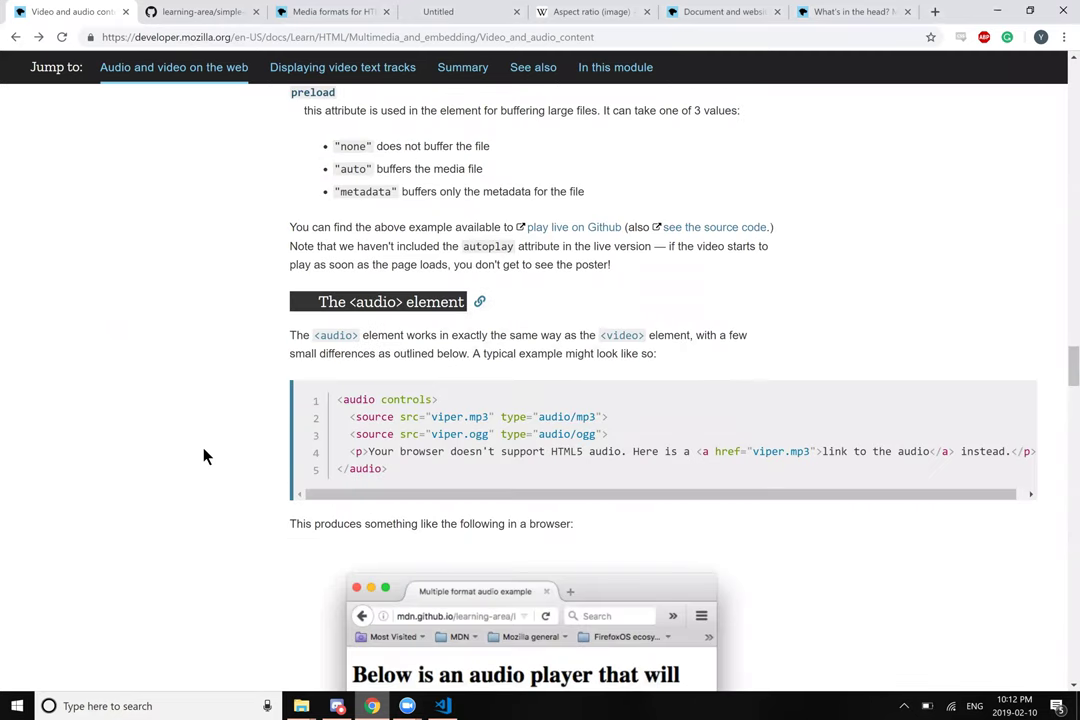
{"action": "scroll", "coordinate": [205, 456], "scroll_direction": "up", "scroll_amount": 7}
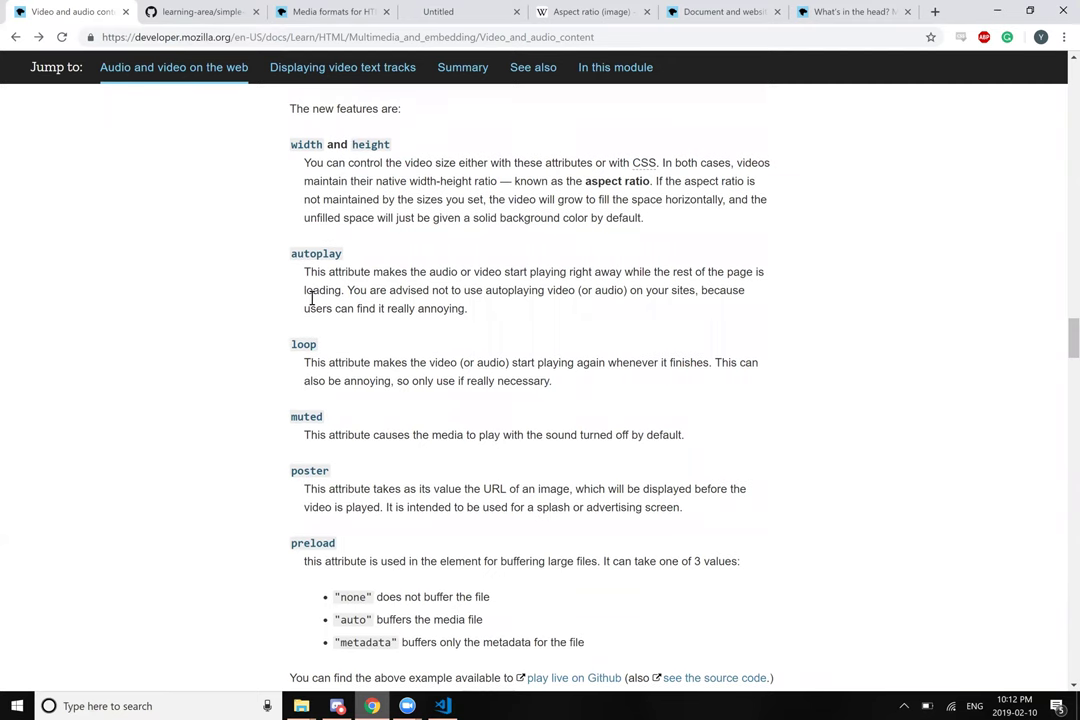
{"action": "scroll", "coordinate": [311, 298], "scroll_direction": "up", "scroll_amount": 1}
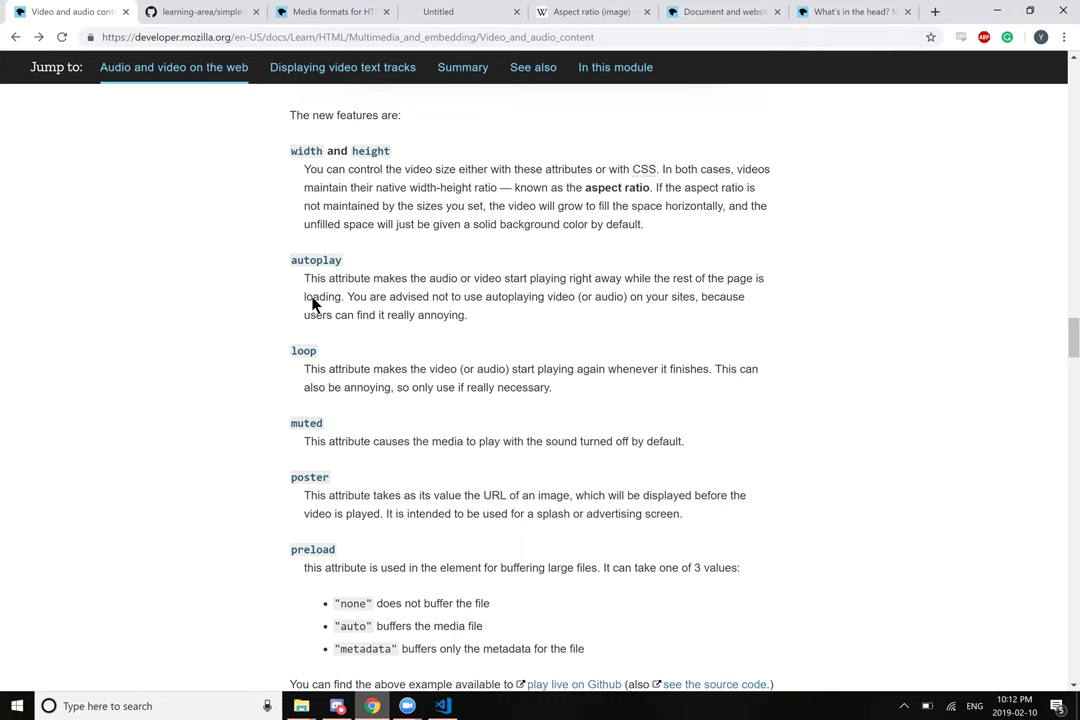
{"action": "scroll", "coordinate": [312, 304], "scroll_direction": "down", "scroll_amount": 1}
{"action": "scroll", "coordinate": [312, 304], "scroll_direction": "up", "scroll_amount": 5}
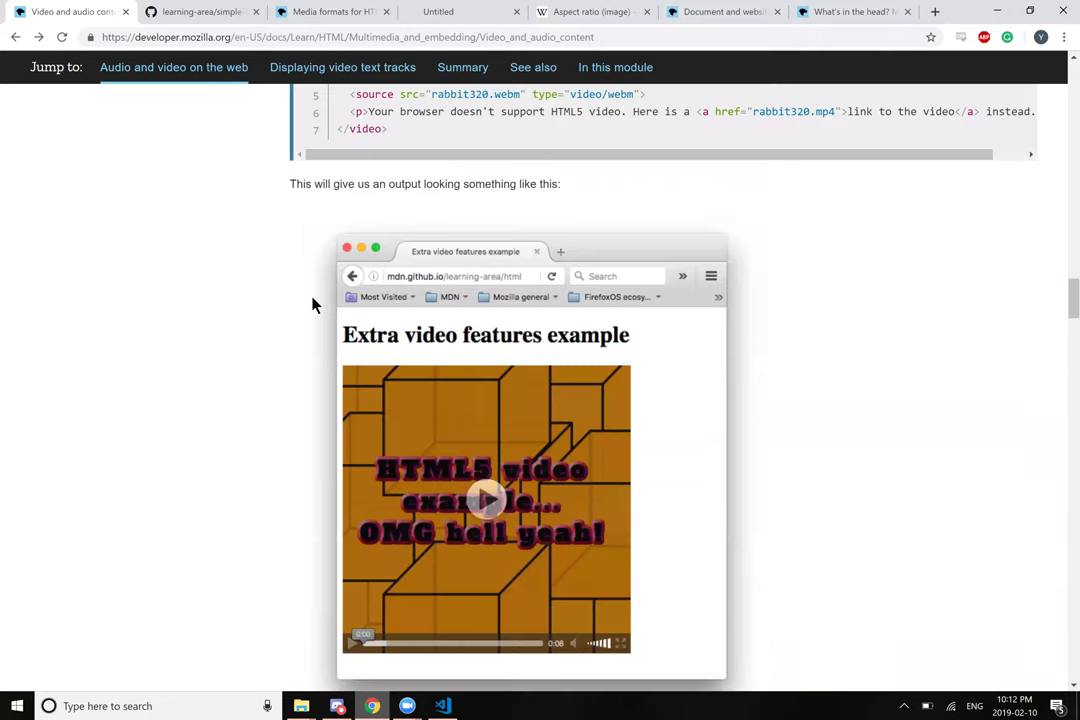
{"action": "scroll", "coordinate": [312, 304], "scroll_direction": "up", "scroll_amount": 3}
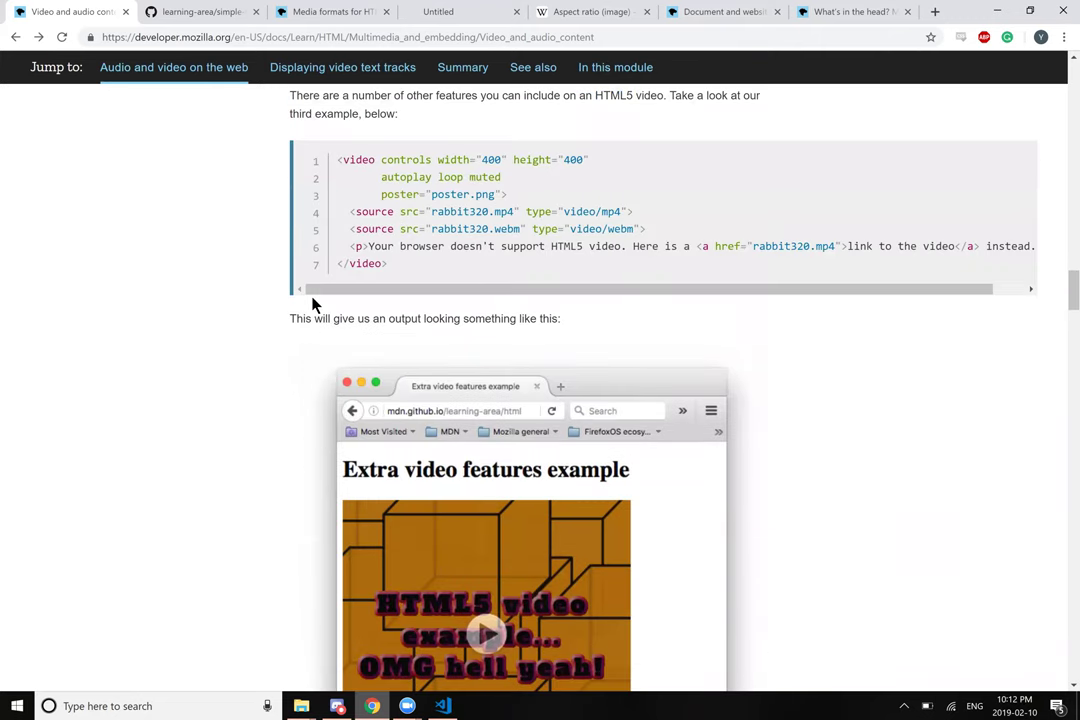
{"action": "scroll", "coordinate": [312, 304], "scroll_direction": "down", "scroll_amount": 4}
{"action": "scroll", "coordinate": [312, 304], "scroll_direction": "down", "scroll_amount": 7}
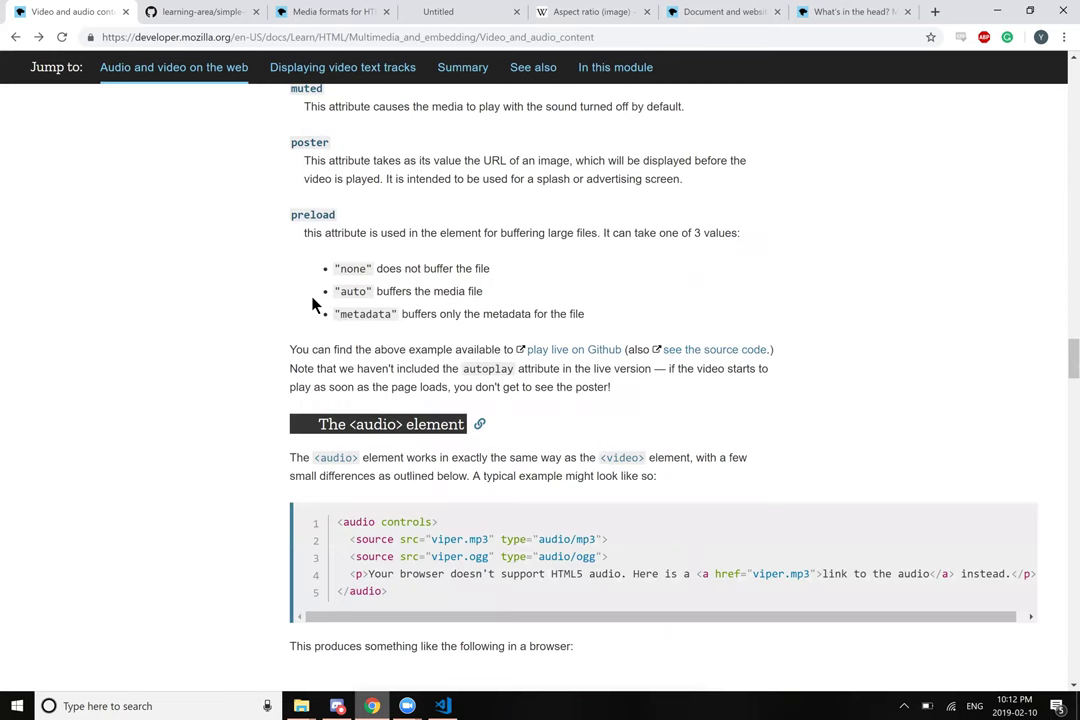
{"action": "scroll", "coordinate": [312, 304], "scroll_direction": "up", "scroll_amount": 10}
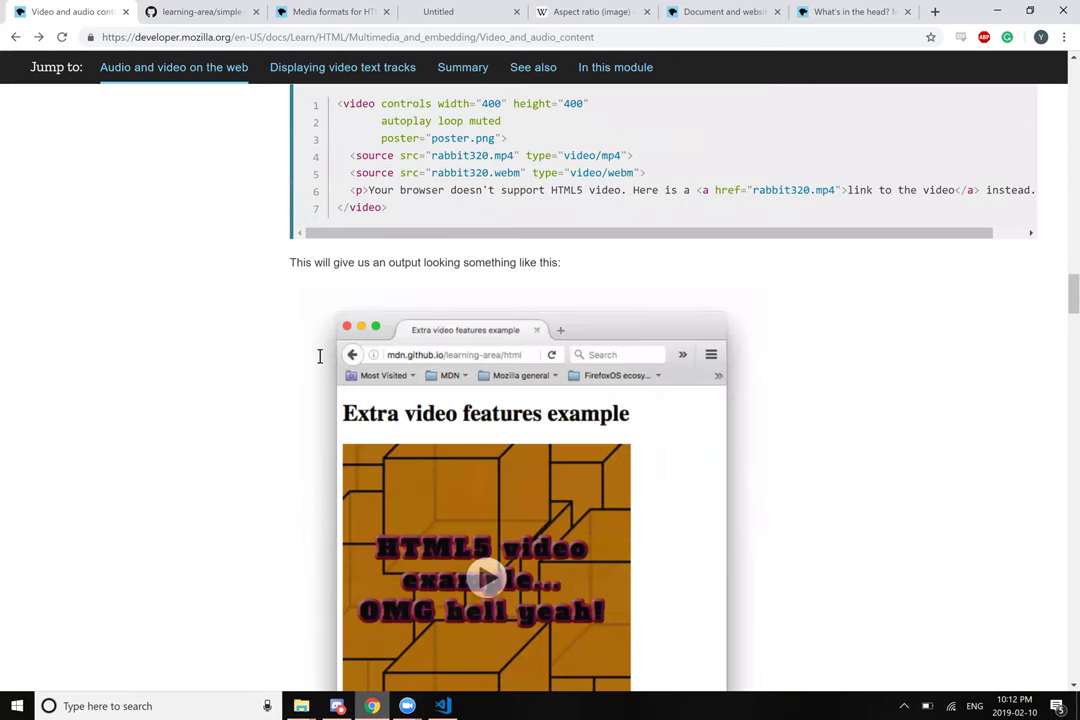
{"action": "scroll", "coordinate": [319, 356], "scroll_direction": "up", "scroll_amount": 1}
{"action": "scroll", "coordinate": [319, 357], "scroll_direction": "up", "scroll_amount": 4}
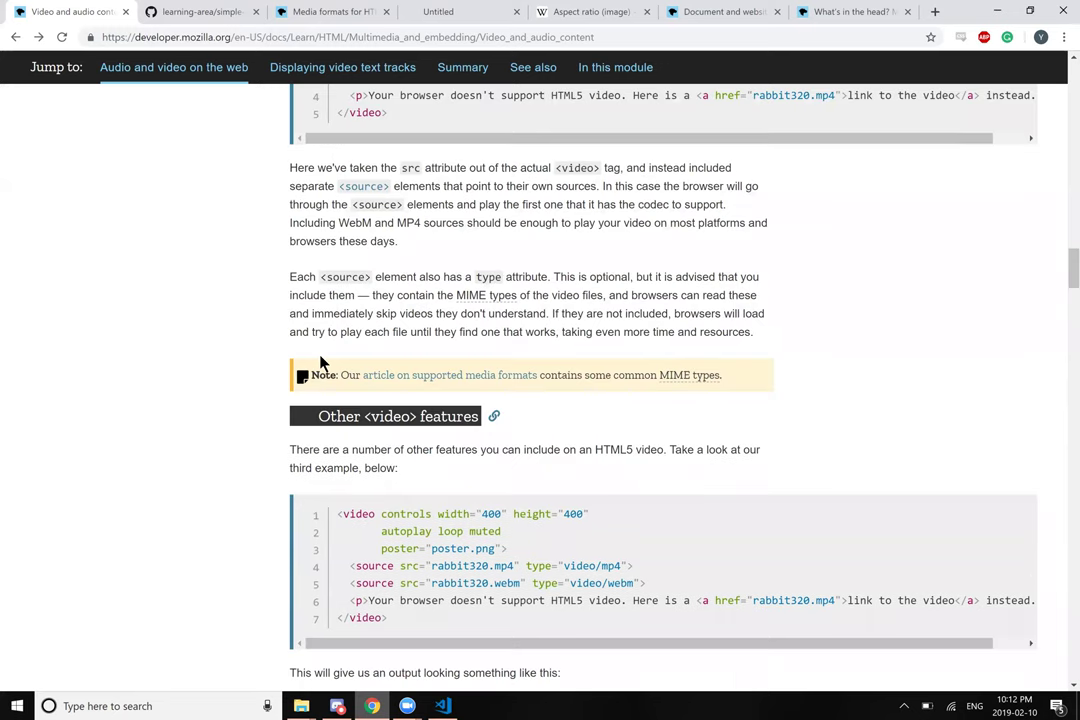
{"action": "scroll", "coordinate": [222, 512], "scroll_direction": "down", "scroll_amount": 1}
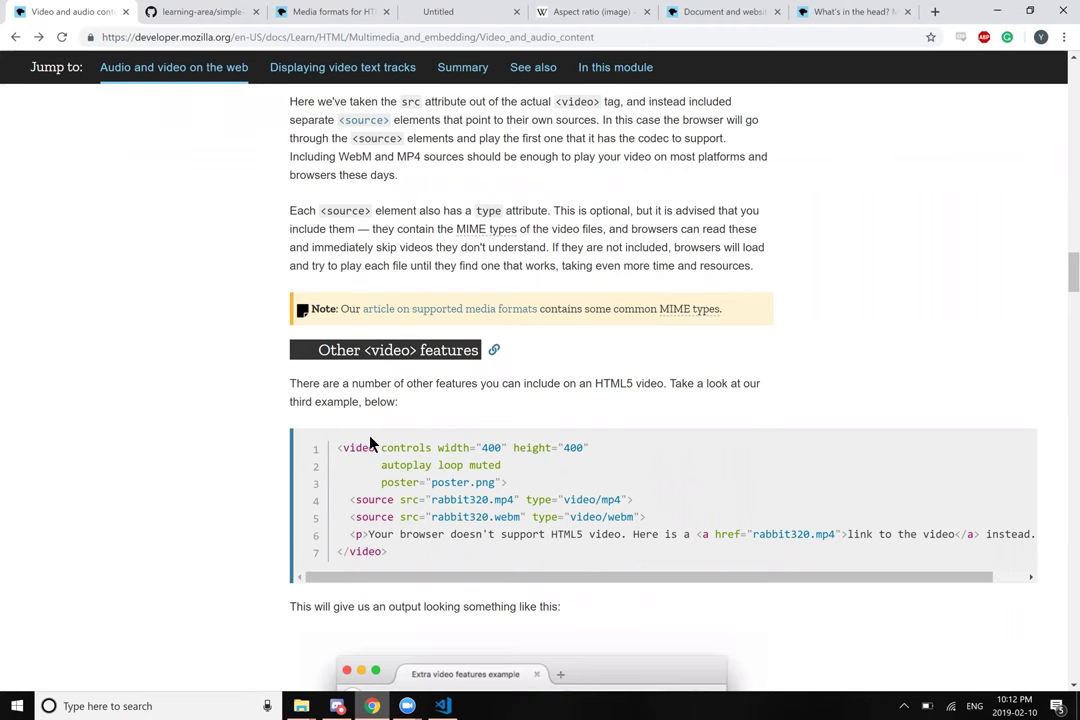
Step: Return to Visual Studio Code and replace the unfinished poster element below the source element with an indented empty line
{"action": "key", "text": "alt+Tab"}
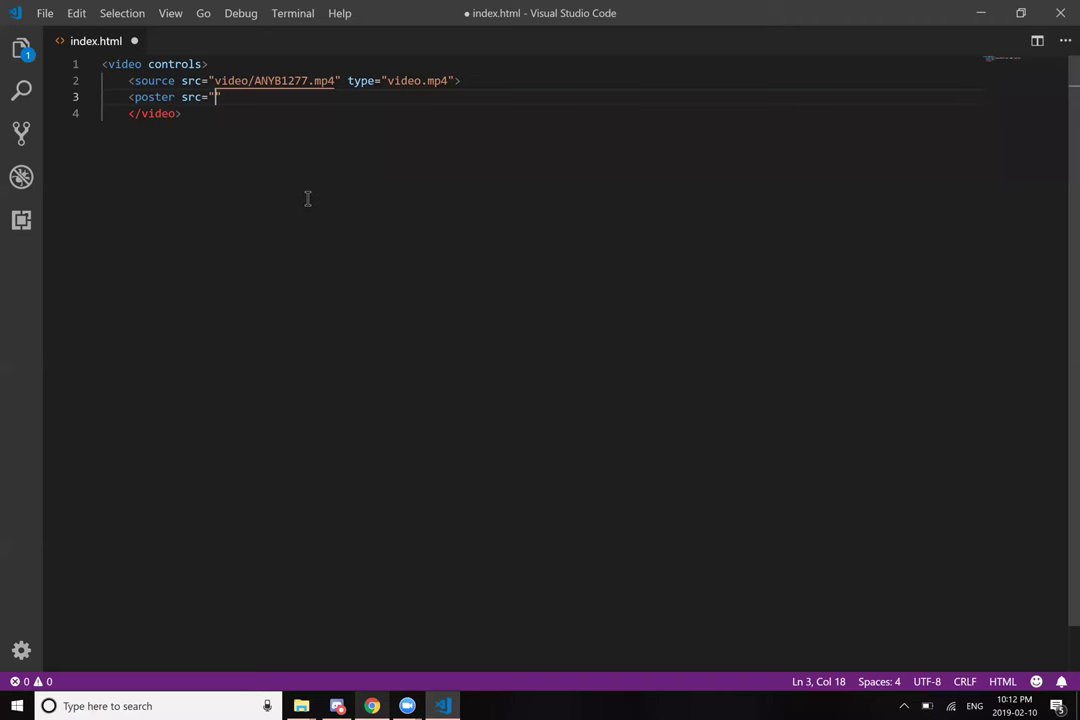
{"action": "key", "text": "BackSpace"}
{"action": "key", "text": "BackSpace"}
{"action": "key", "text": "BackSpace"}
{"action": "key", "text": "BackSpace"}
{"action": "key", "text": "BackSpace"}
{"action": "key", "text": "BackSpace"}
{"action": "key", "text": "BackSpace"}
{"action": "key", "text": "BackSpace"}
{"action": "key", "text": "BackSpace"}
{"action": "key", "text": "BackSpace"}
{"action": "key", "text": "BackSpace"}
{"action": "key", "text": "BackSpace"}
{"action": "key", "text": "BackSpace"}
{"action": "key", "text": "BackSpace"}
{"action": "key", "text": "BackSpace"}
{"action": "key", "text": "Return"}
{"action": "key", "text": "Tab"}
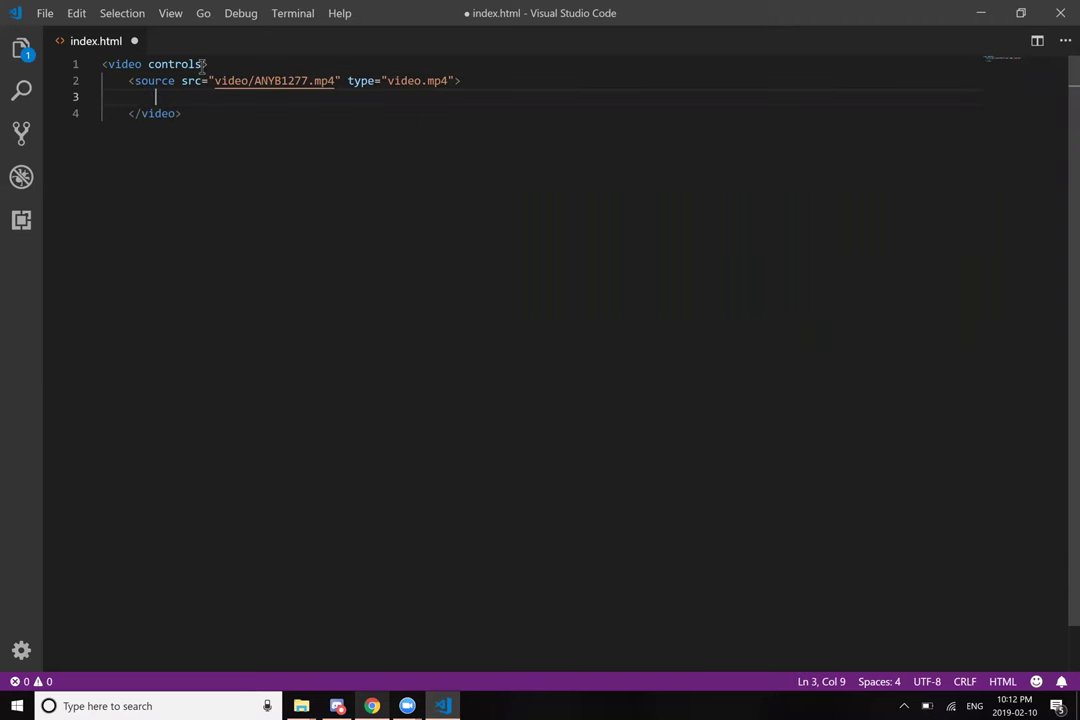
Step: Add a loop attribute and an empty poster attribute after controls in the opening video tag
{"action": "left_click", "coordinate": [203, 64]}
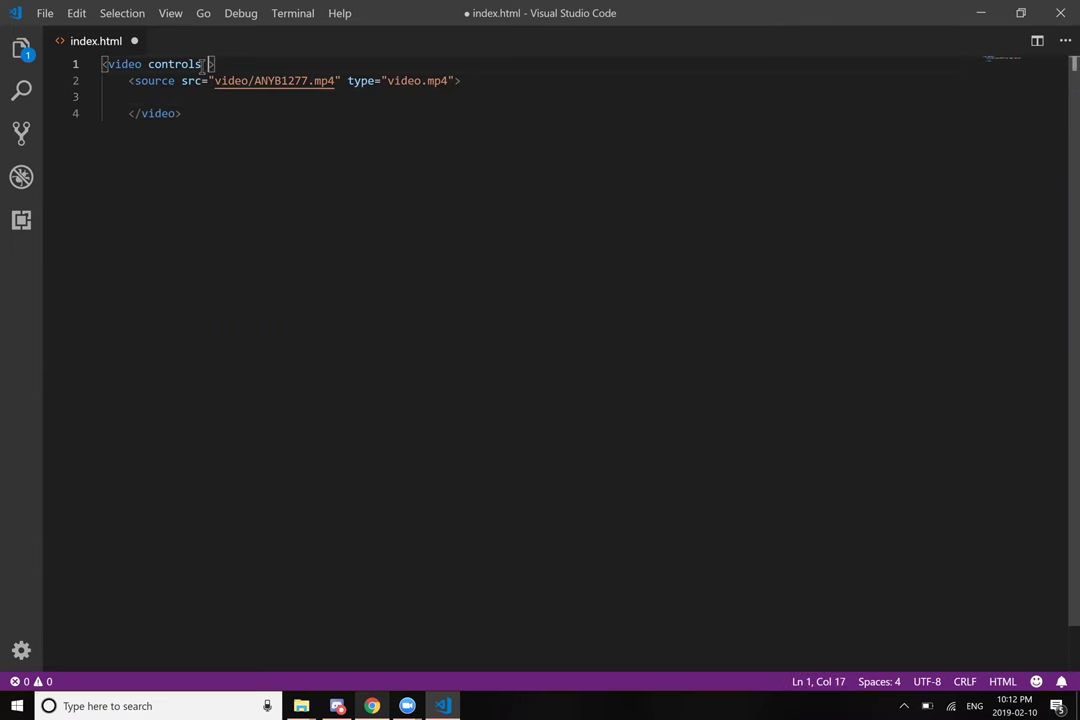
{"action": "type", "text": "loo"}
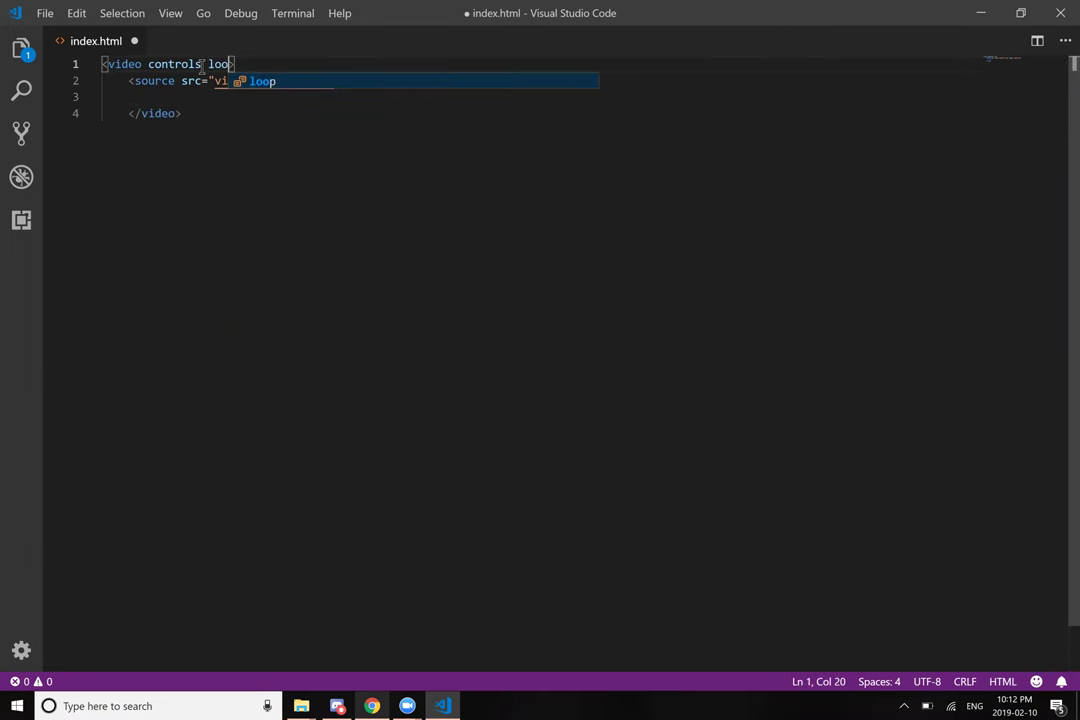
{"action": "type", "text": "p"}
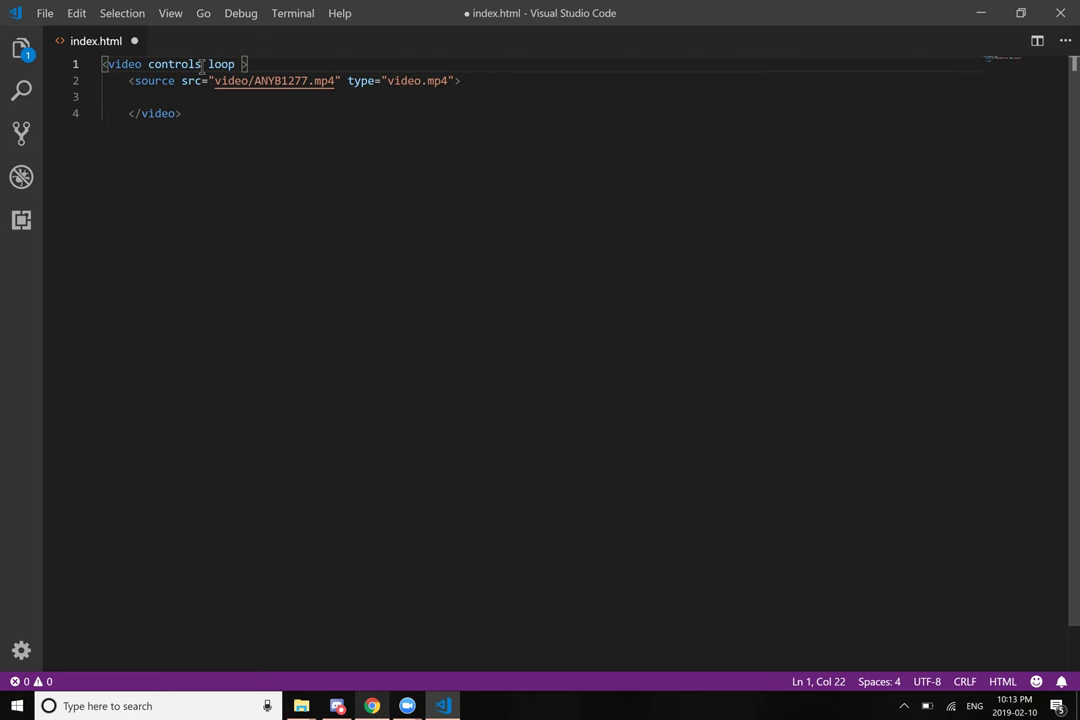
{"action": "type", "text": "poster"}
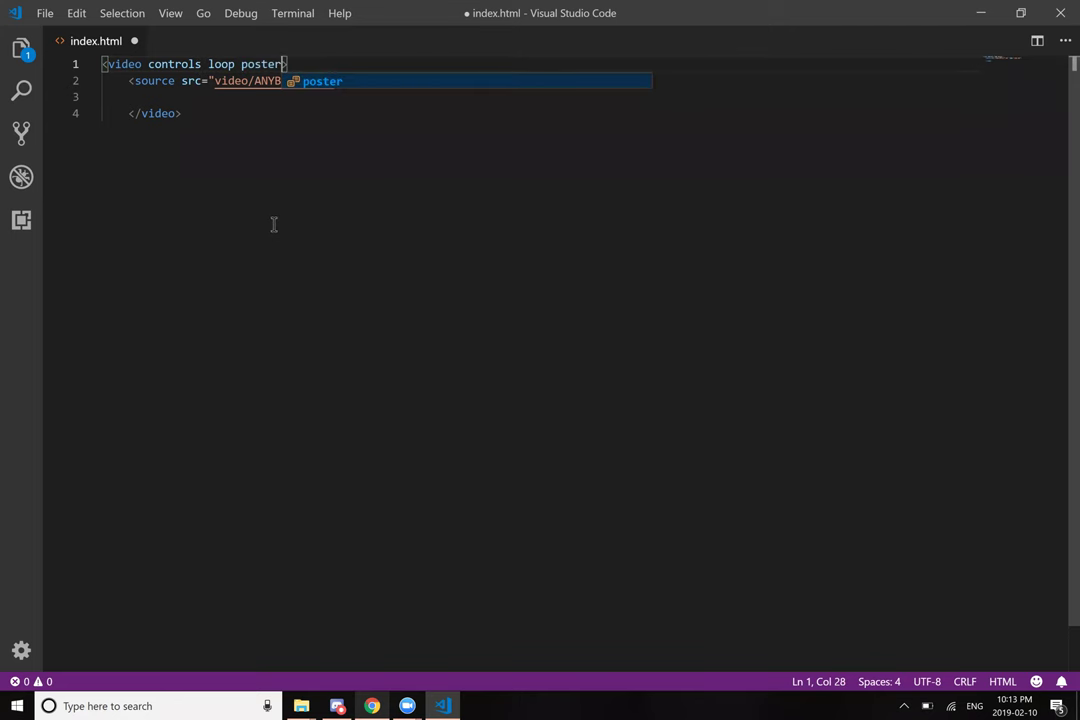
{"action": "type", "text": "=\""}
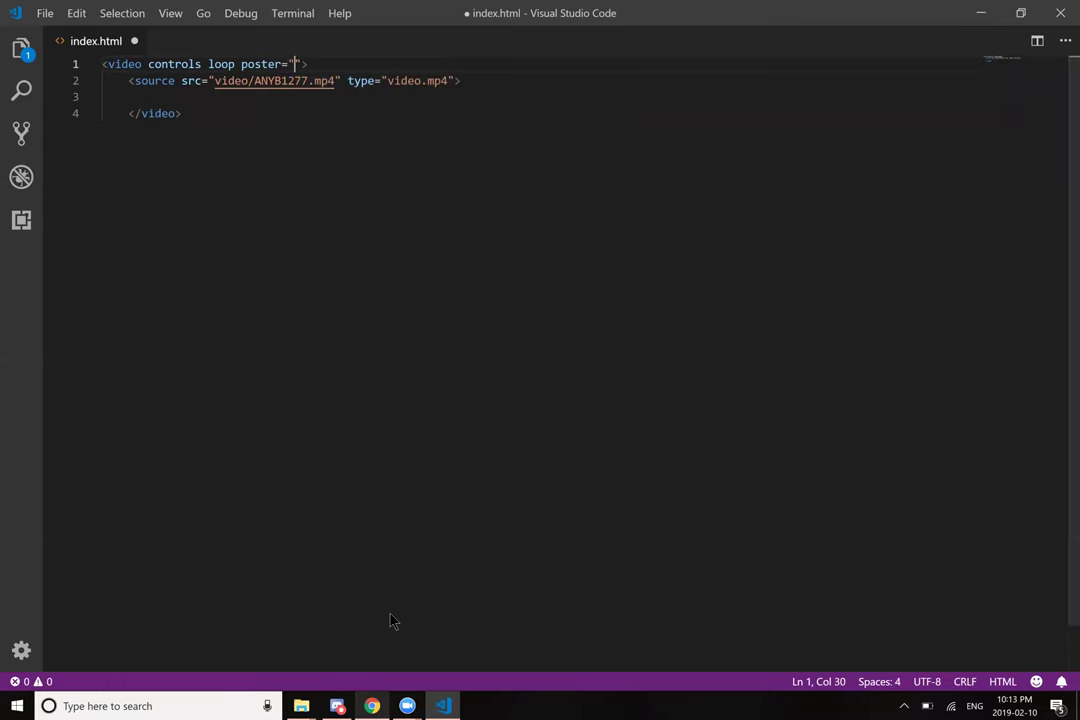
Step: Switch to Chrome and search Google Images for golden retriever in a new tab
{"action": "key", "text": "alt+Tab"}
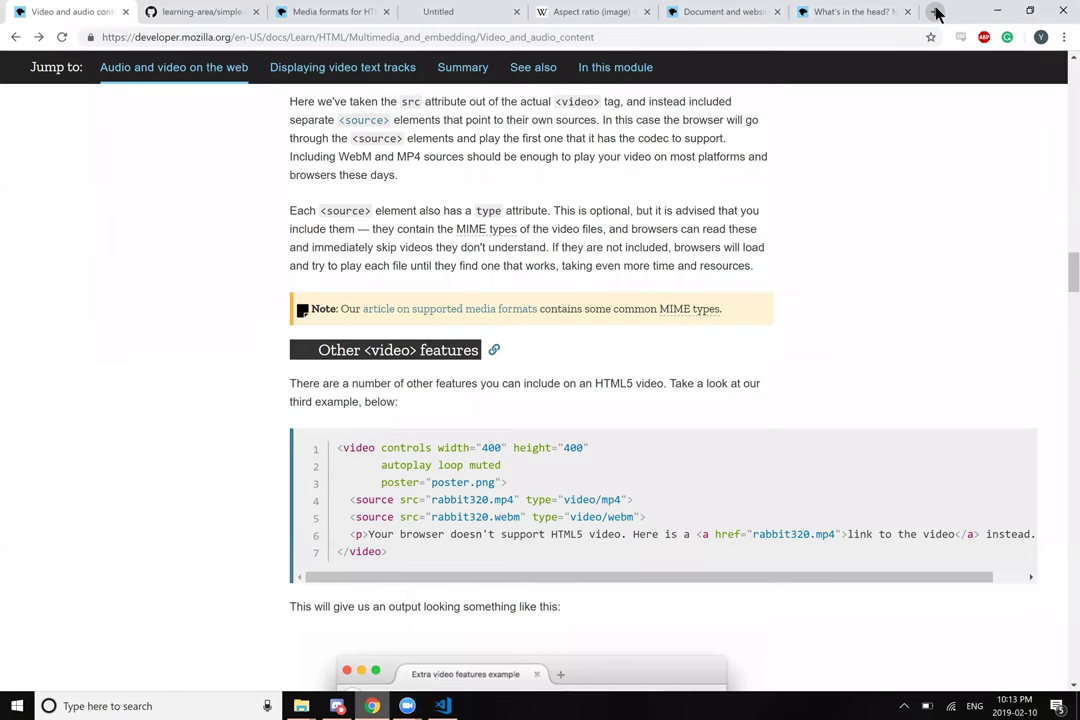
{"action": "left_click", "coordinate": [937, 12]}
{"action": "type", "text": "golden"}
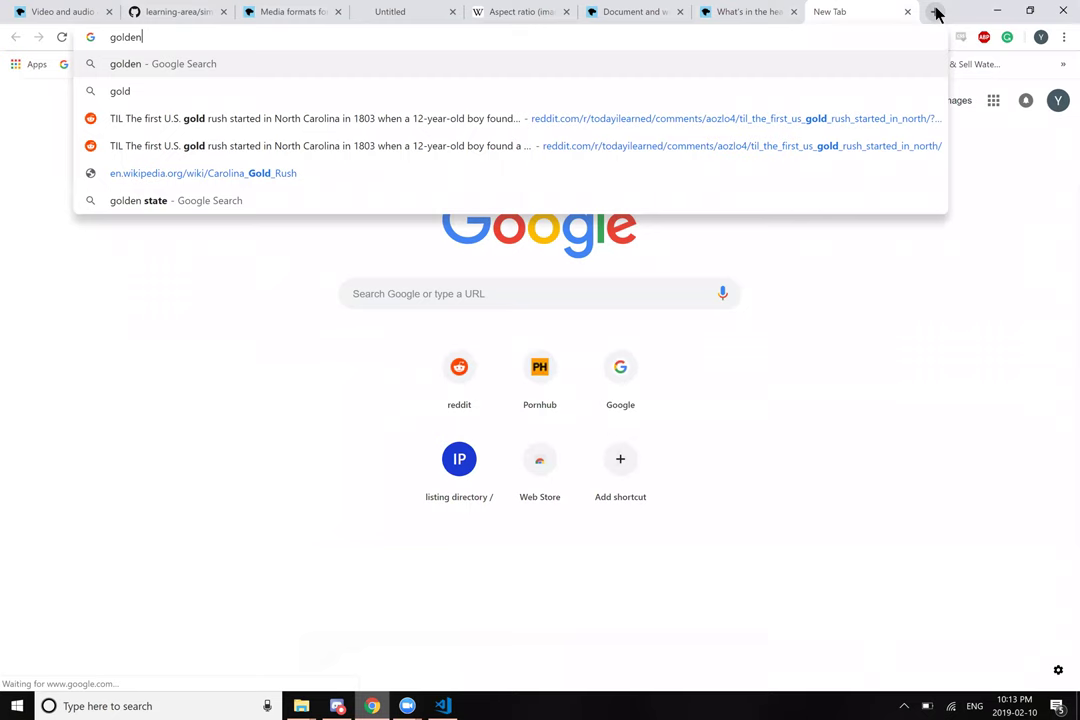
{"action": "type", "text": "re"}
{"action": "key", "text": "Return"}
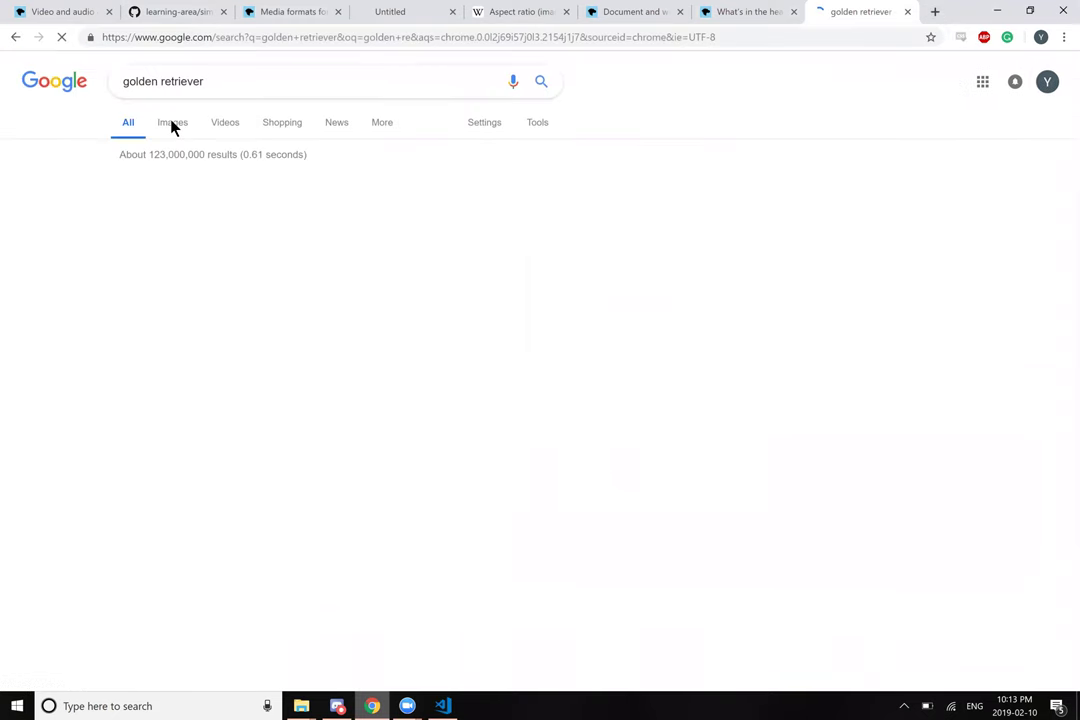
{"action": "left_click", "coordinate": [170, 123]}
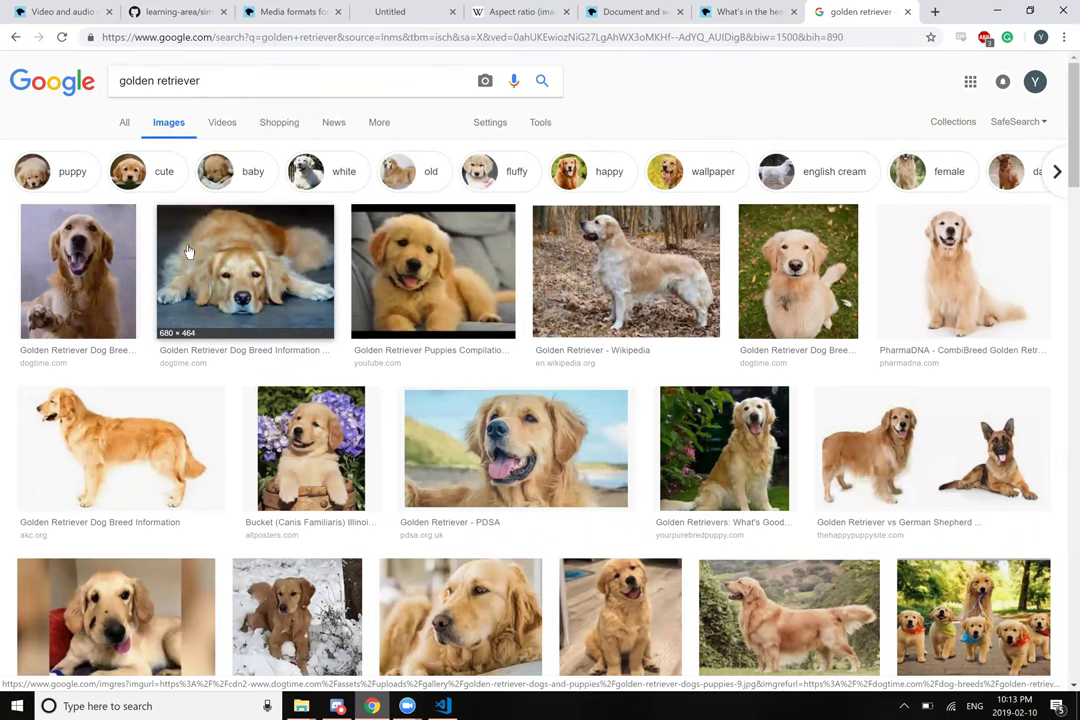
Step: Copy the image address of the dogtime.com golden retriever lying on the floor and load it in the same tab
{"action": "left_click", "coordinate": [281, 314]}
{"action": "right_click", "coordinate": [281, 311]}
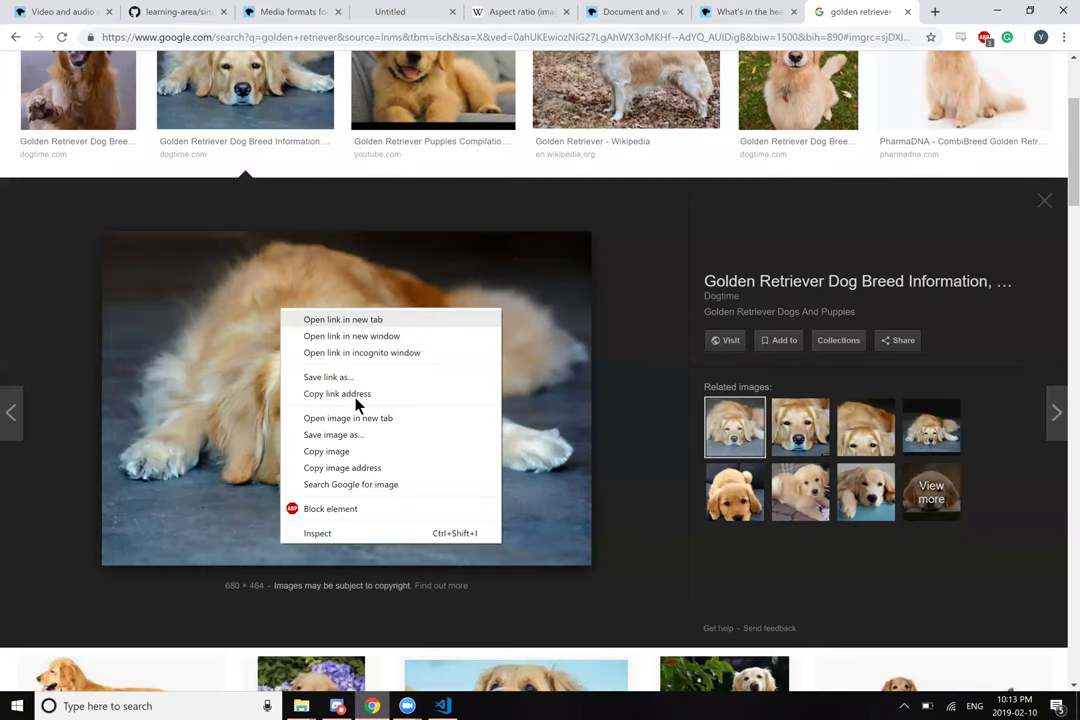
{"action": "right_click", "coordinate": [326, 333]}
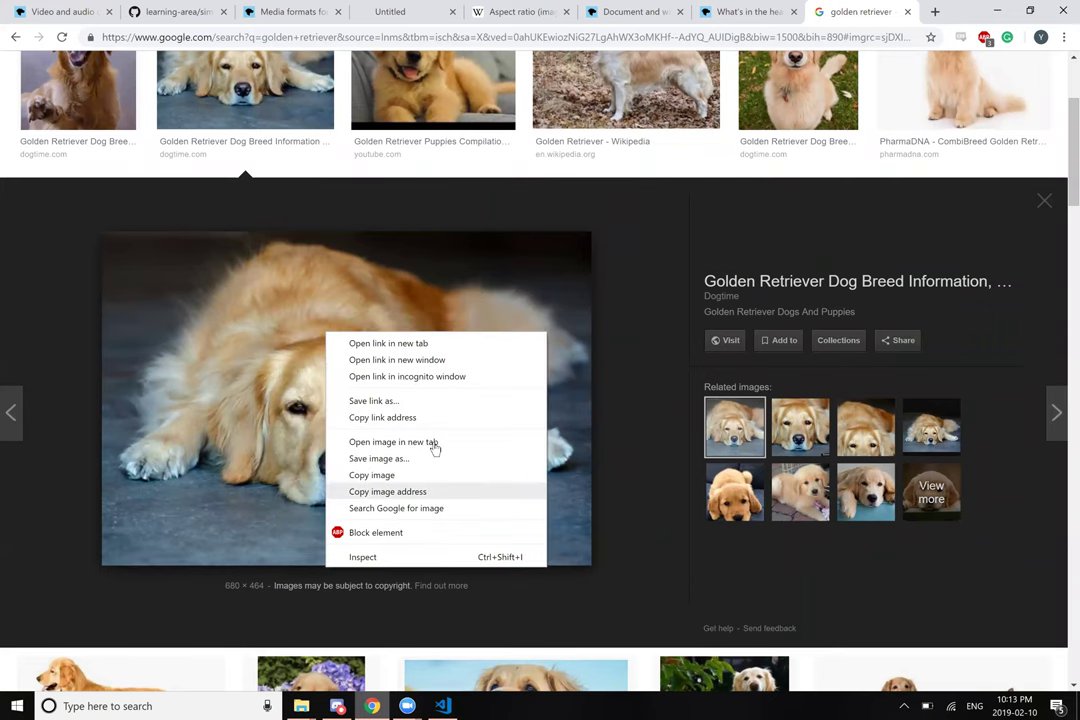
{"action": "left_click", "coordinate": [398, 42]}
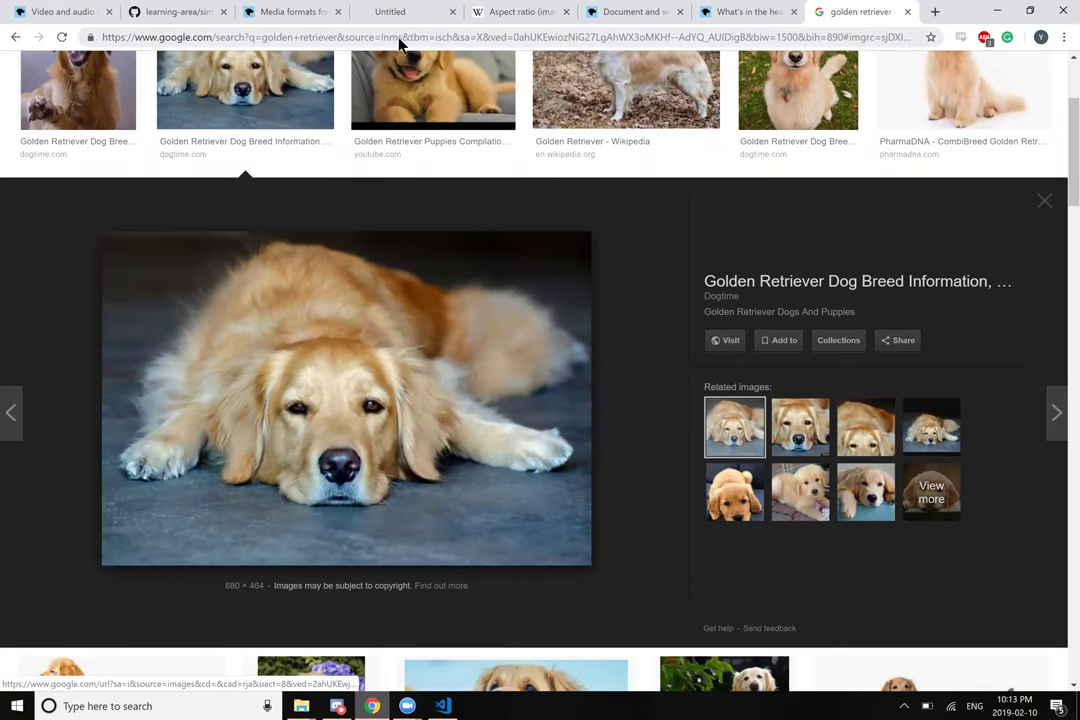
{"action": "type", "text": "https://cdn2-www.dogtime.com/assets/uploads/gallery/golden-retriever-dogs-and-puppies/golden-retriever-dogs-puppies-9.jpg"}
{"action": "key", "text": "Return"}
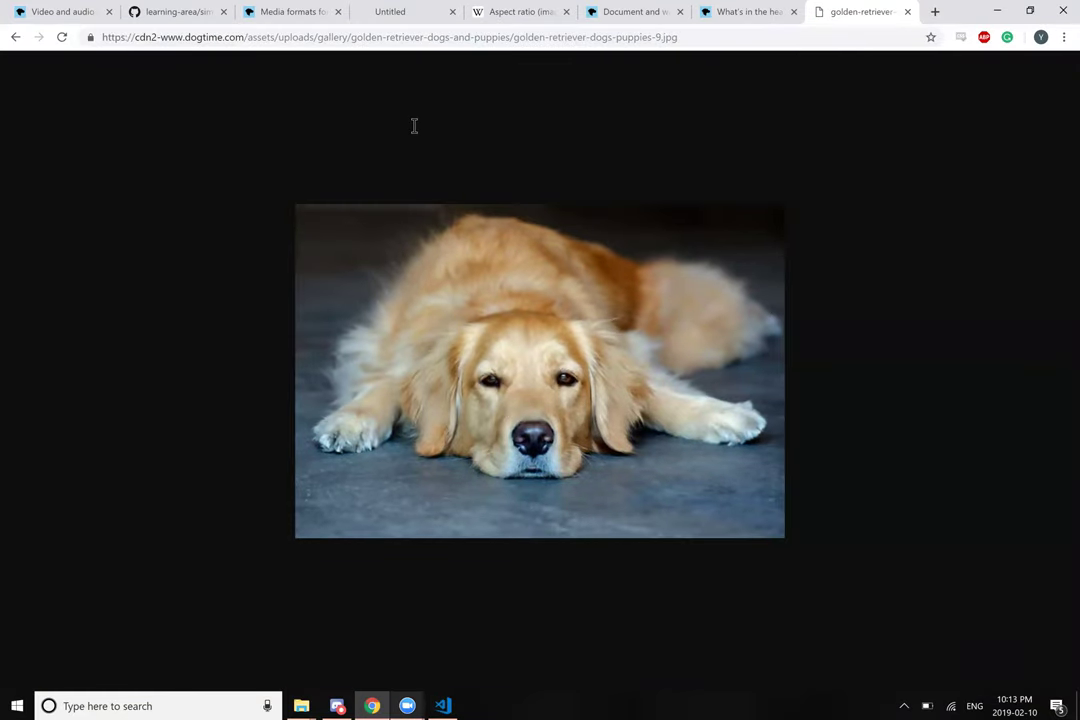
Step: Return to Visual Studio Code, paste the copied golden-retriever-dogs-puppies-9.jpg address as the poster value, and move the poster attribute onto its own line
{"action": "key", "text": "alt+Tab"}
{"action": "type", "text": "https://cdn2-www.dogtime.com/assets/uploads/gallery/golden-retriever-dogs-and-puppies/golden-retriever-dogs-puppies-9.jpg"}
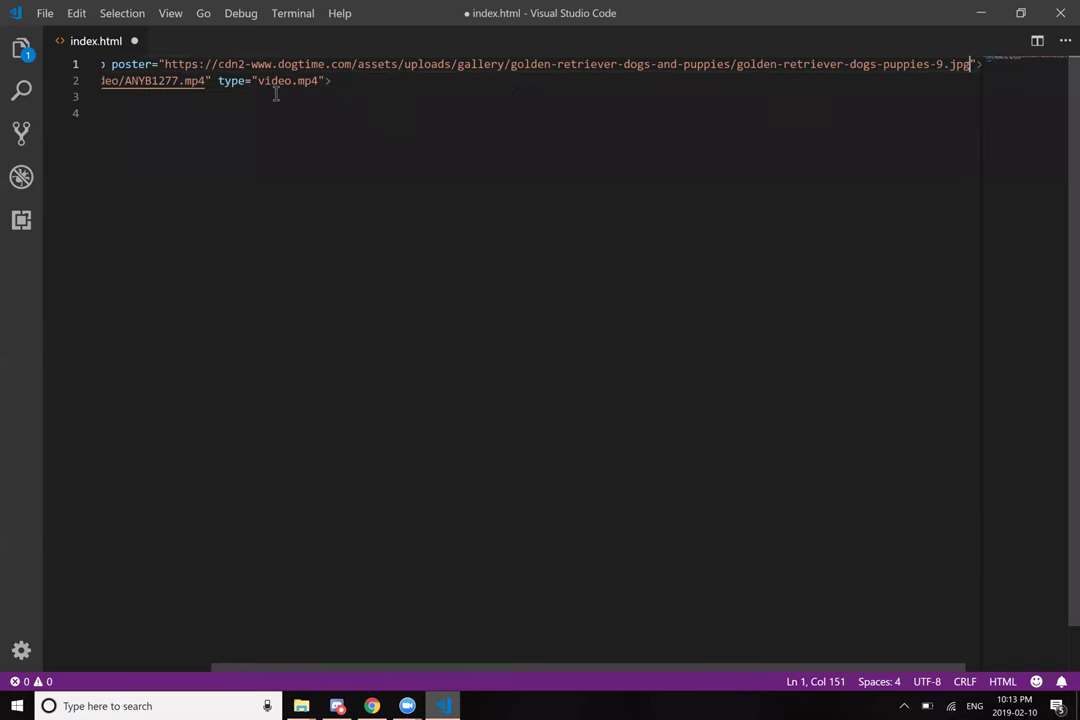
{"action": "scroll", "coordinate": [240, 66], "scroll_direction": "left", "scroll_amount": 3}
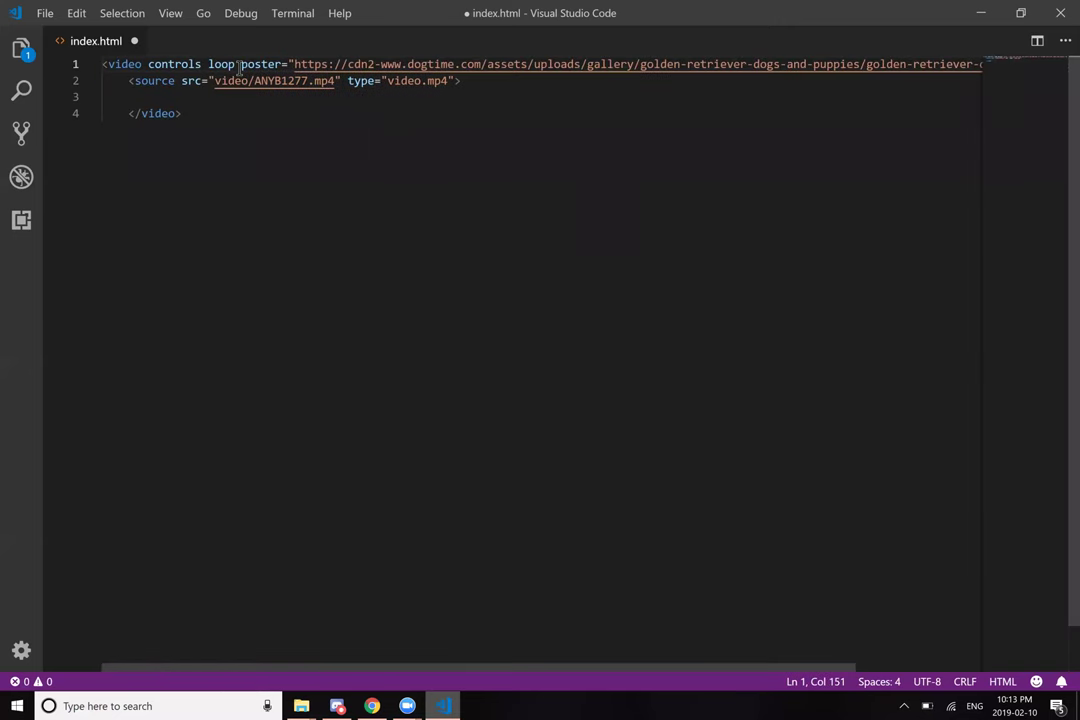
{"action": "left_click", "coordinate": [239, 64]}
{"action": "key", "text": "Return"}
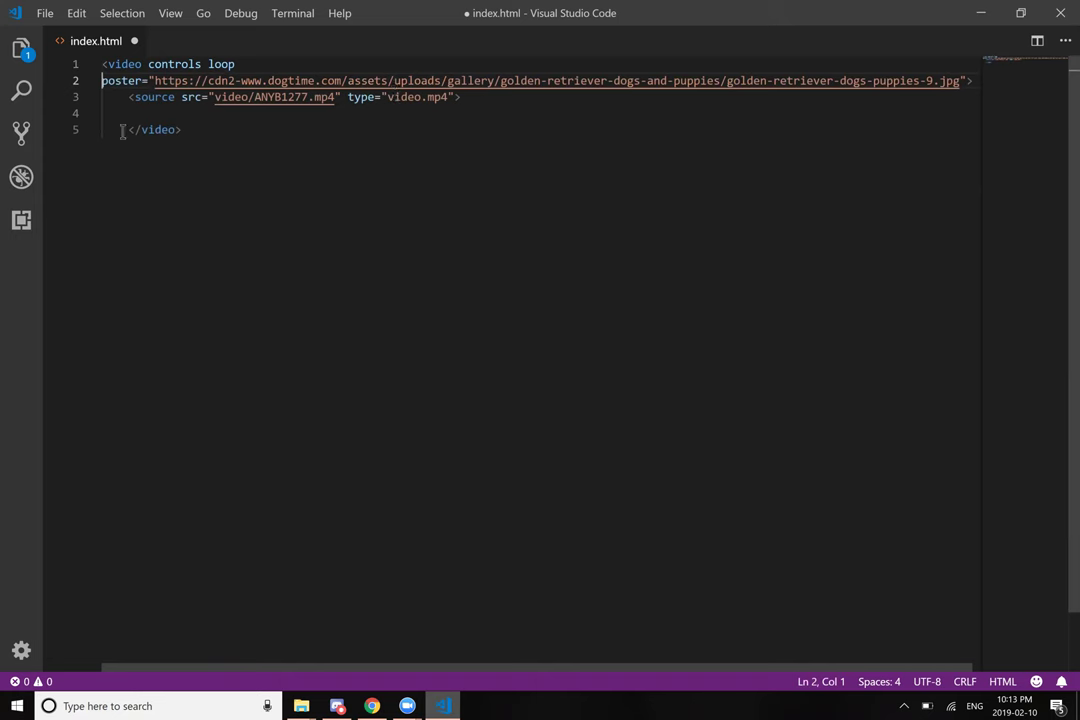
Step: Outdent the closing video tag to align with the opening tag and save index.html
{"action": "key", "text": "Right"}
{"action": "key", "text": "Down"}
{"action": "key", "text": "Down"}
{"action": "key", "text": "Down"}
{"action": "key", "text": "shift+Tab"}
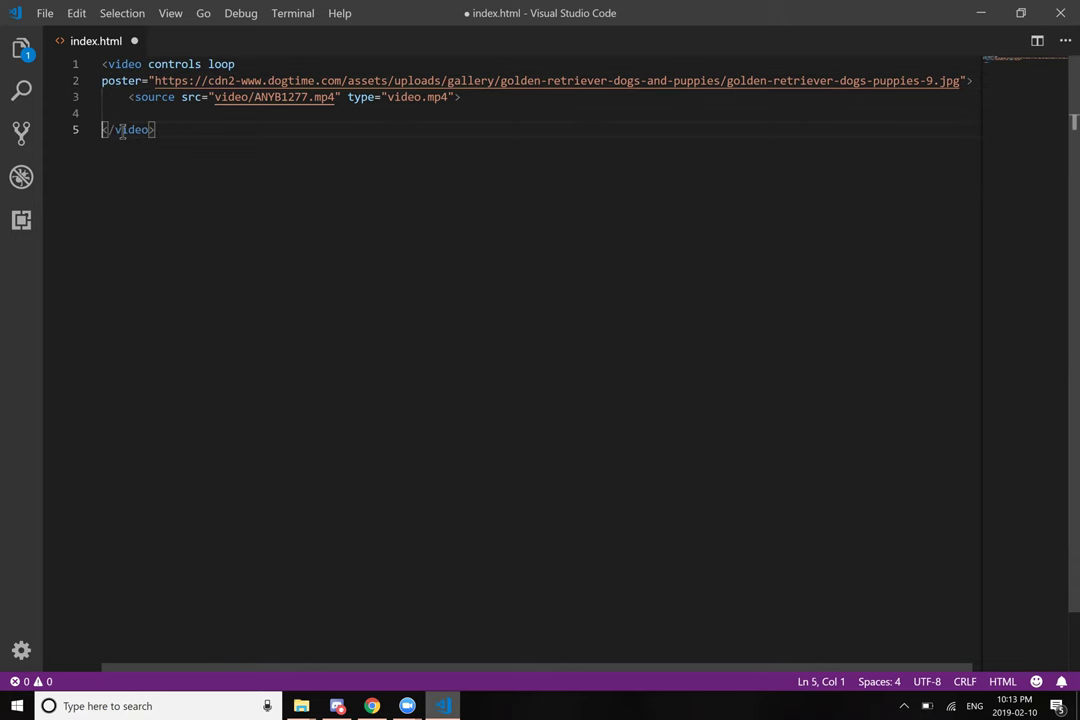
{"action": "key", "text": "ctrl+s"}
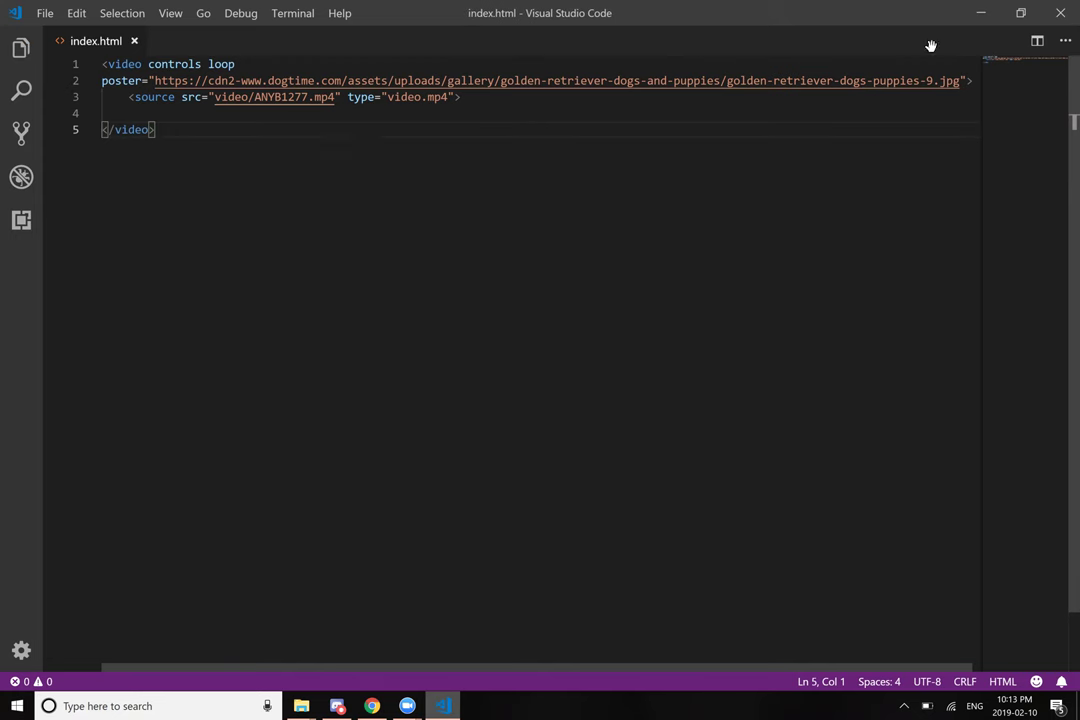
Step: Switch to File Explorer, preview index.html from the video test folder in Internet Explorer, and close that browser window
{"action": "left_click", "coordinate": [301, 706]}
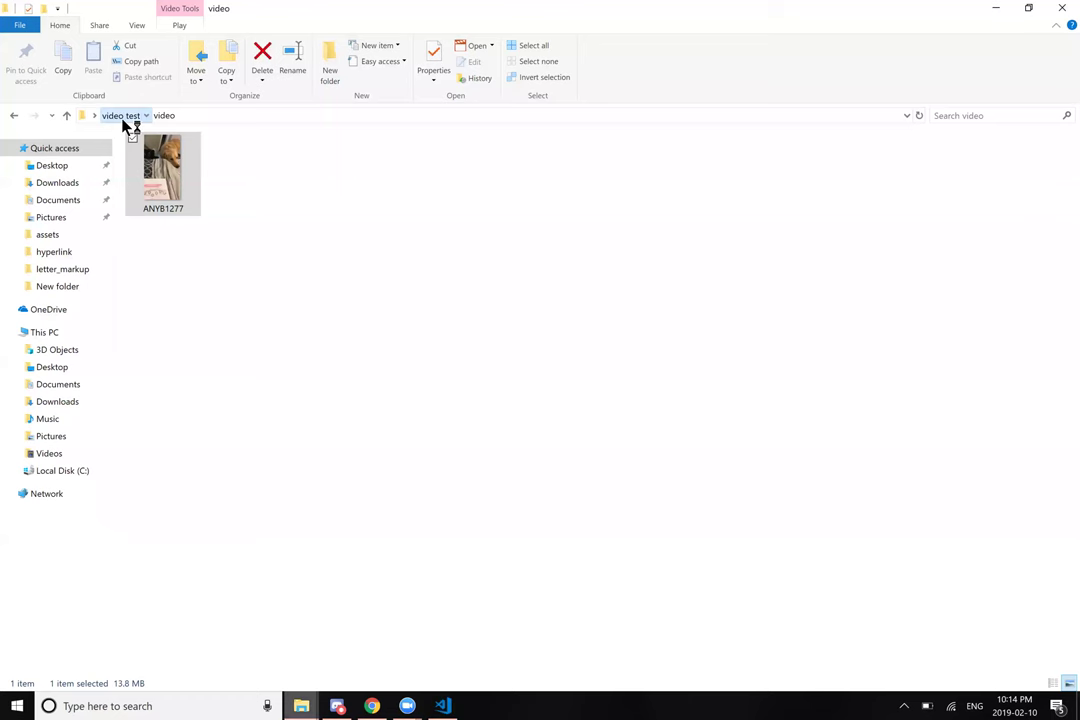
{"action": "left_click", "coordinate": [107, 117]}
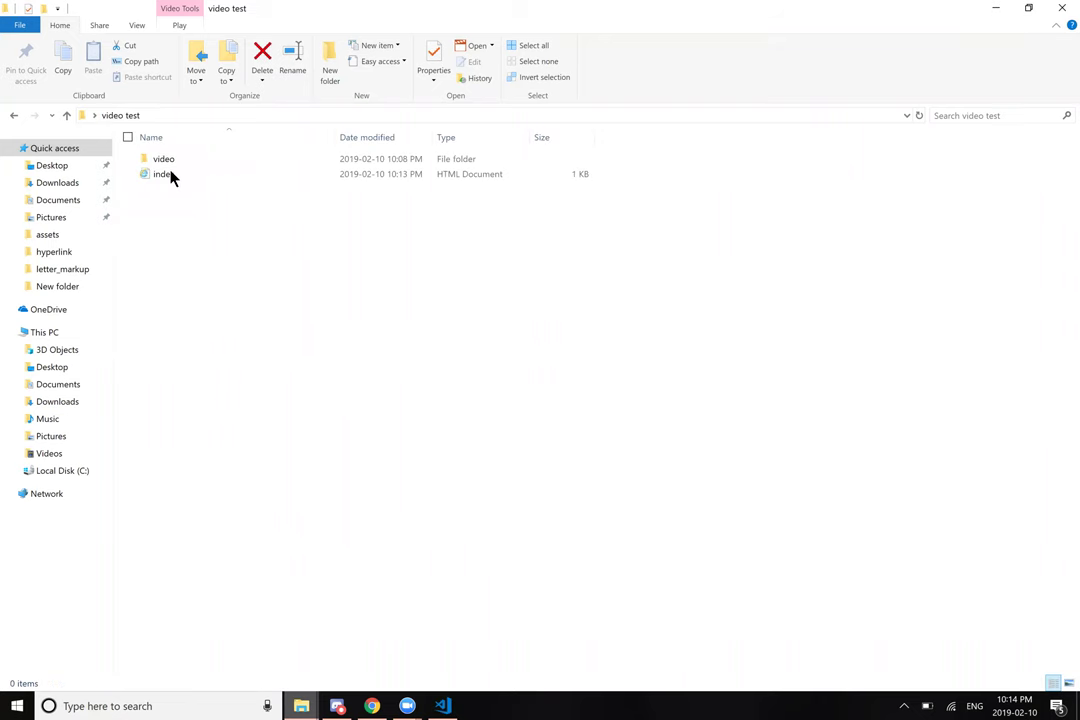
{"action": "left_click", "coordinate": [165, 174]}
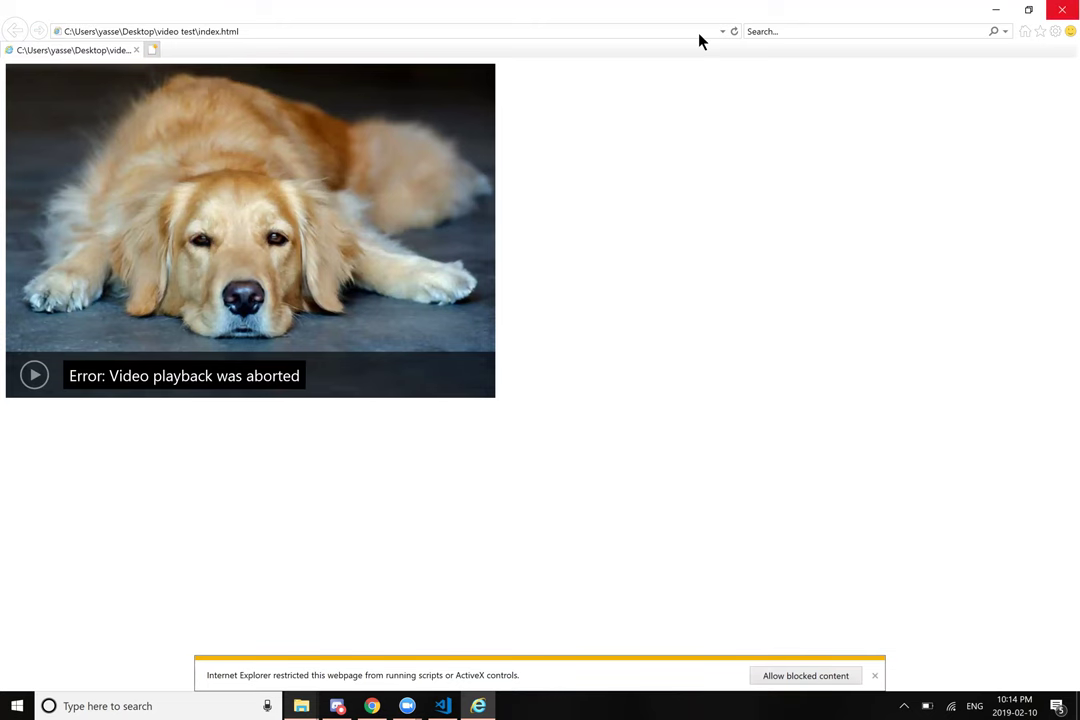
{"action": "key", "text": "alt+F4"}
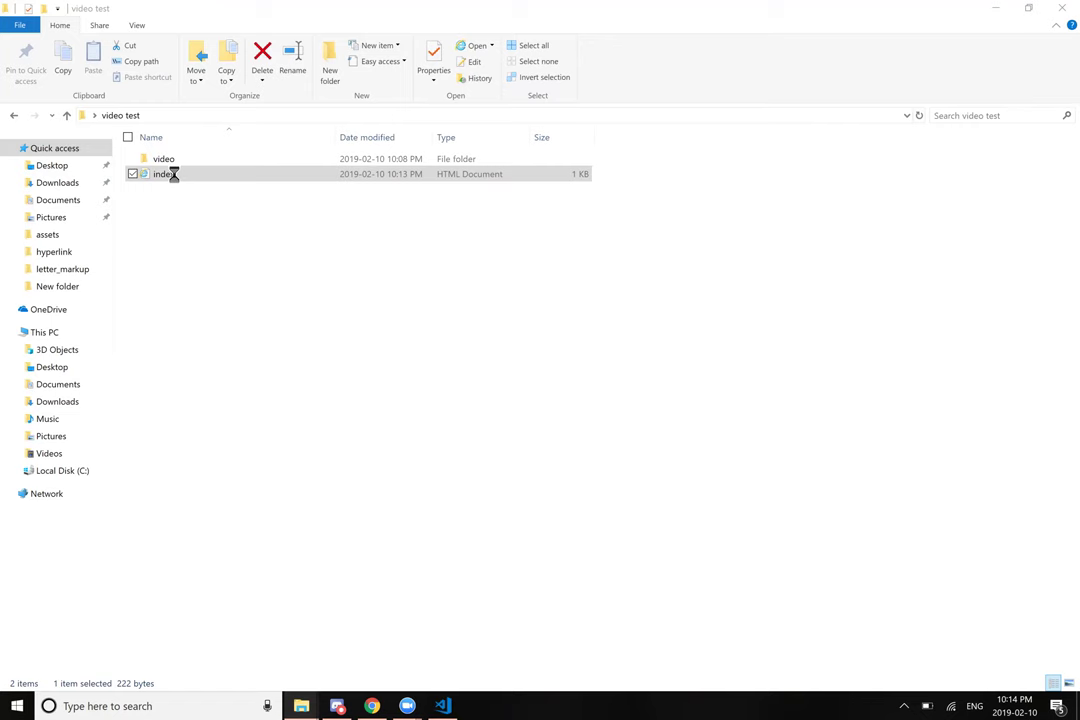
Step: Open index.html from the video test folder in Chrome and inspect the video element in the developer tools, closing them again
{"action": "key", "text": "shift+F10"}
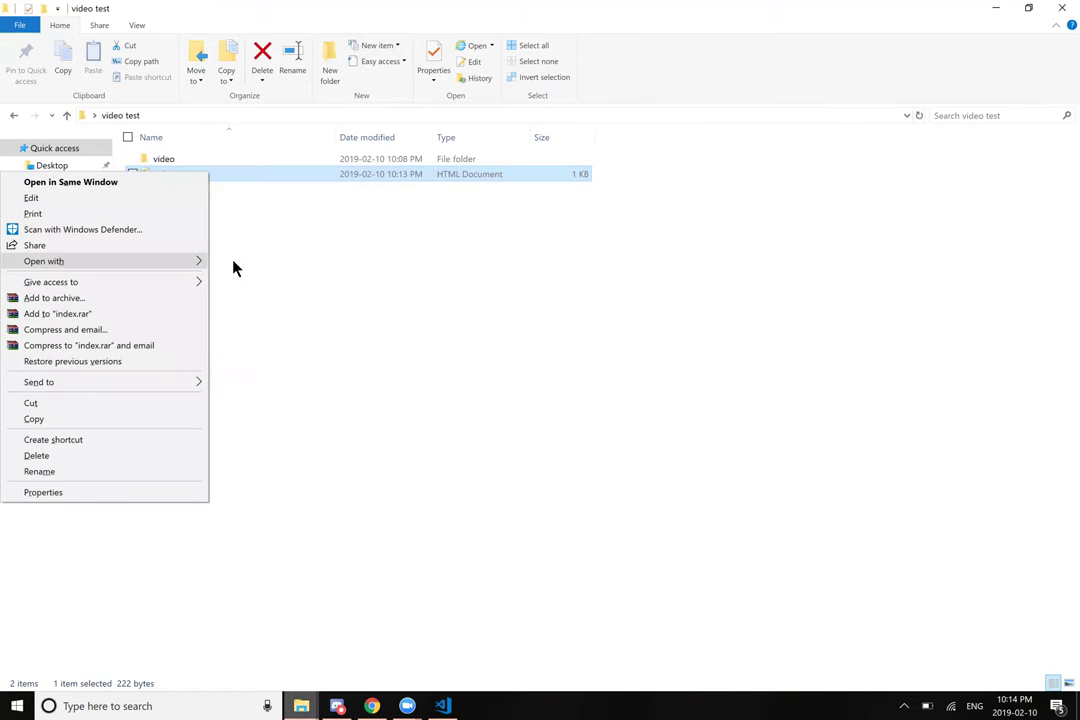
{"action": "key", "text": "Escape"}
{"action": "key", "text": "Return"}
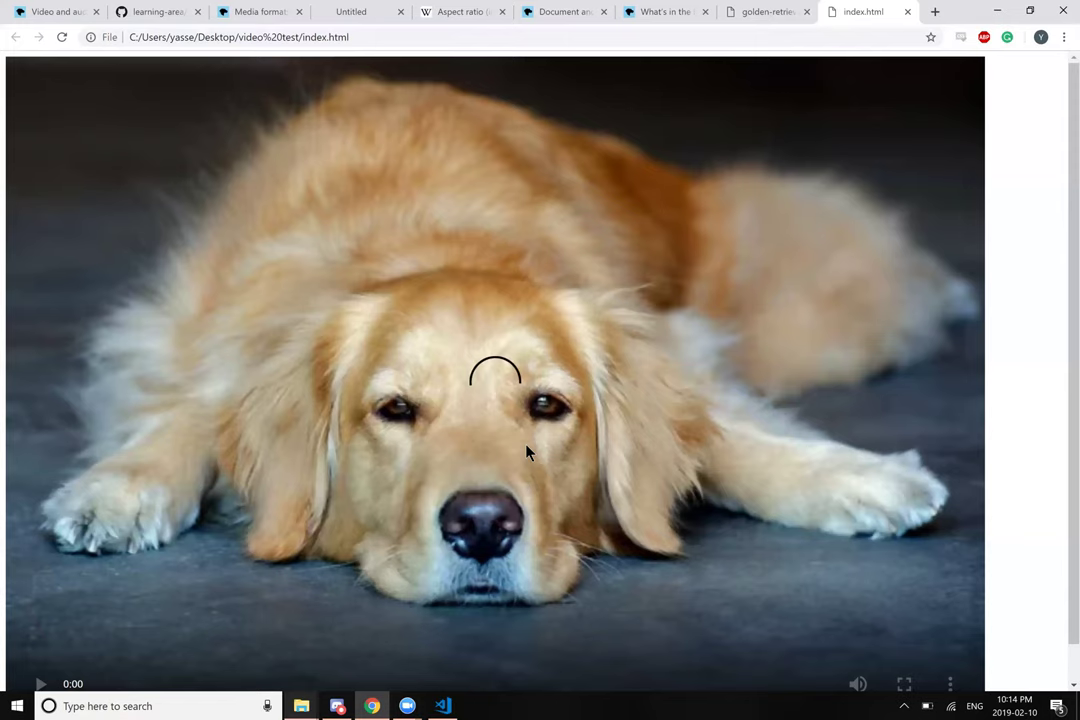
{"action": "scroll", "coordinate": [527, 452], "scroll_direction": "down", "scroll_amount": 1}
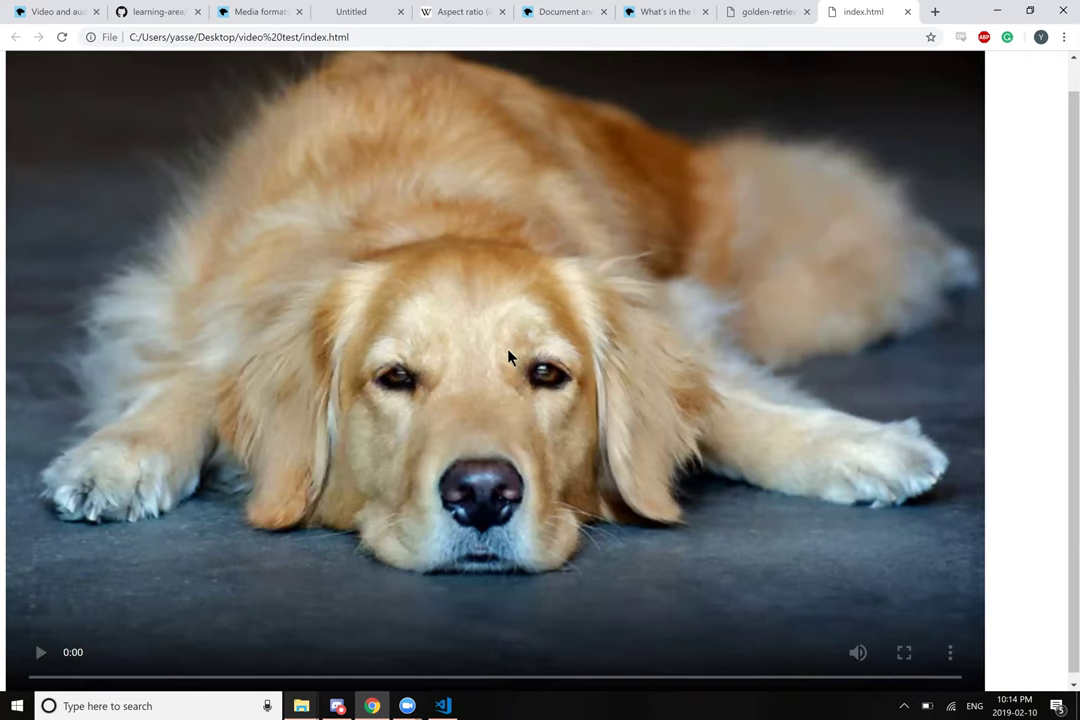
{"action": "scroll", "coordinate": [840, 653], "scroll_direction": "down", "scroll_amount": 1}
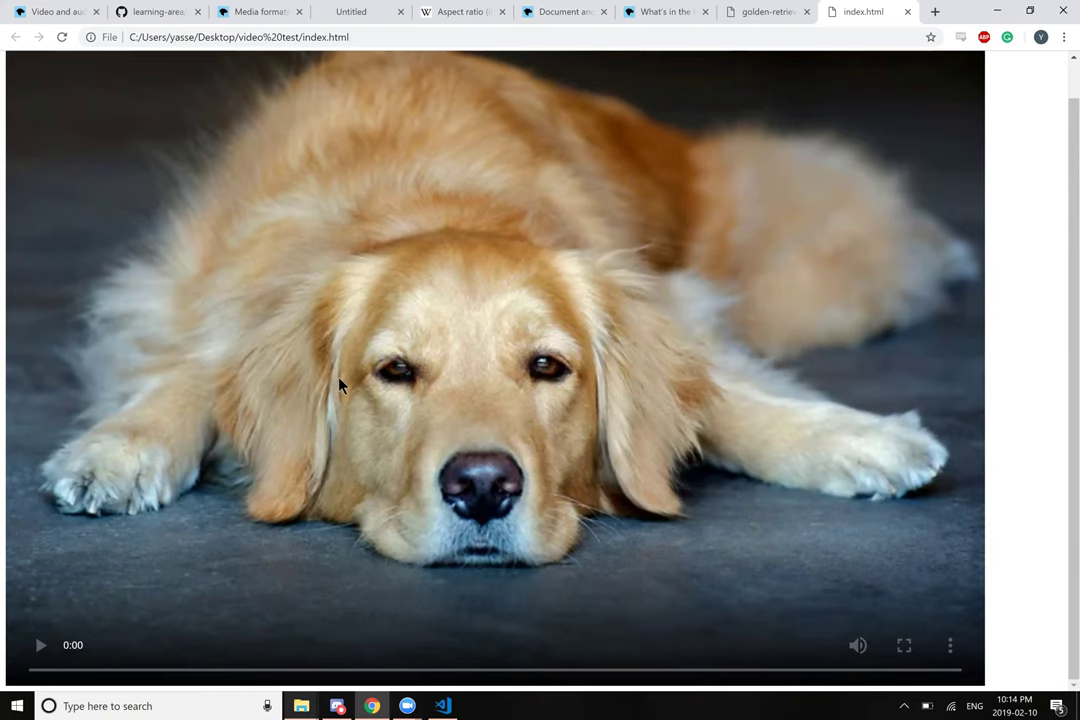
{"action": "key", "text": "ctrl+shift+i"}
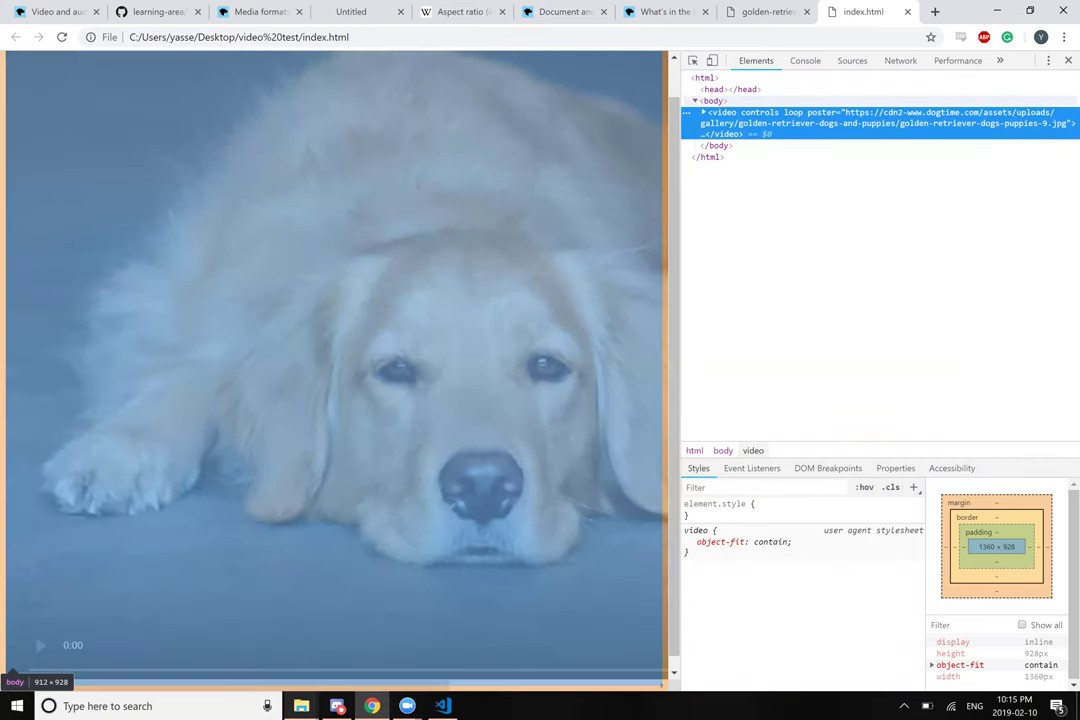
{"action": "key", "text": "F12"}
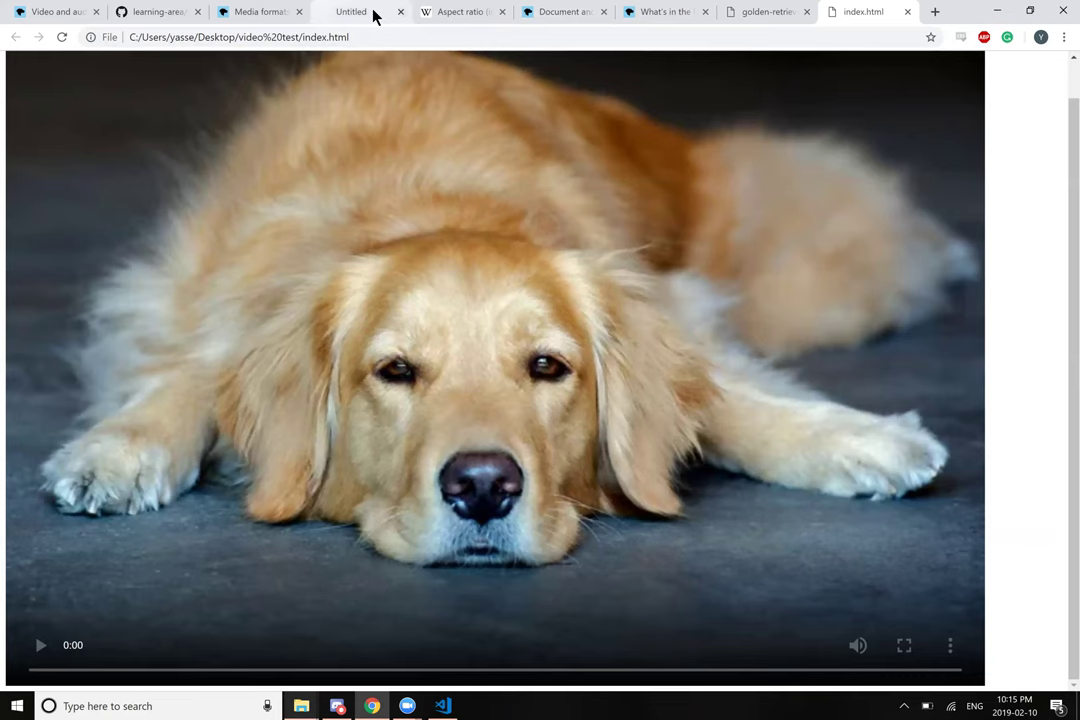
Step: Check MDN's media format compatibility table and compare the source tag in Visual Studio Code with MDN's Other <video> features example
{"action": "key", "text": "ctrl+3"}
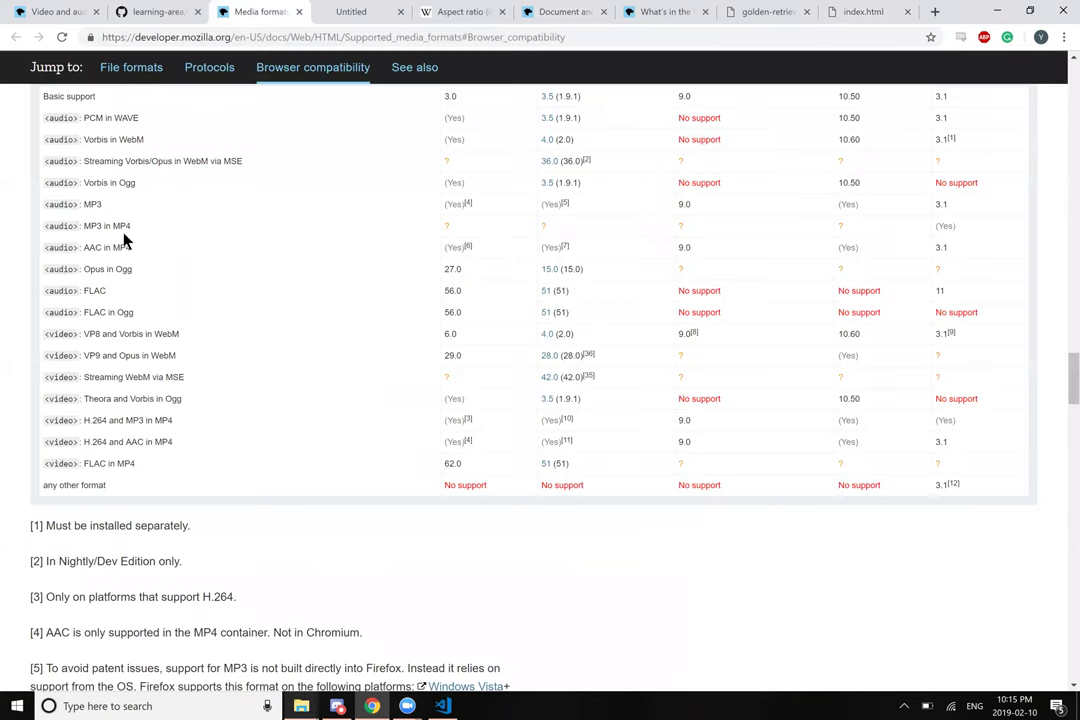
{"action": "scroll", "coordinate": [120, 236], "scroll_direction": "up", "scroll_amount": 2}
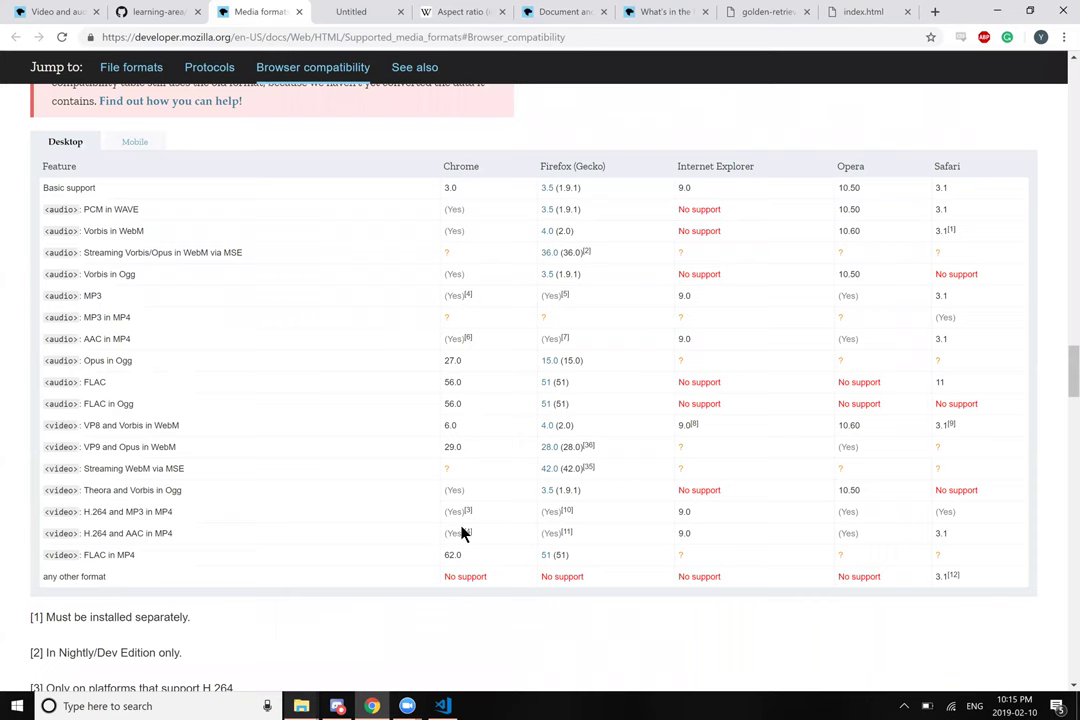
{"action": "left_click", "coordinate": [78, 10]}
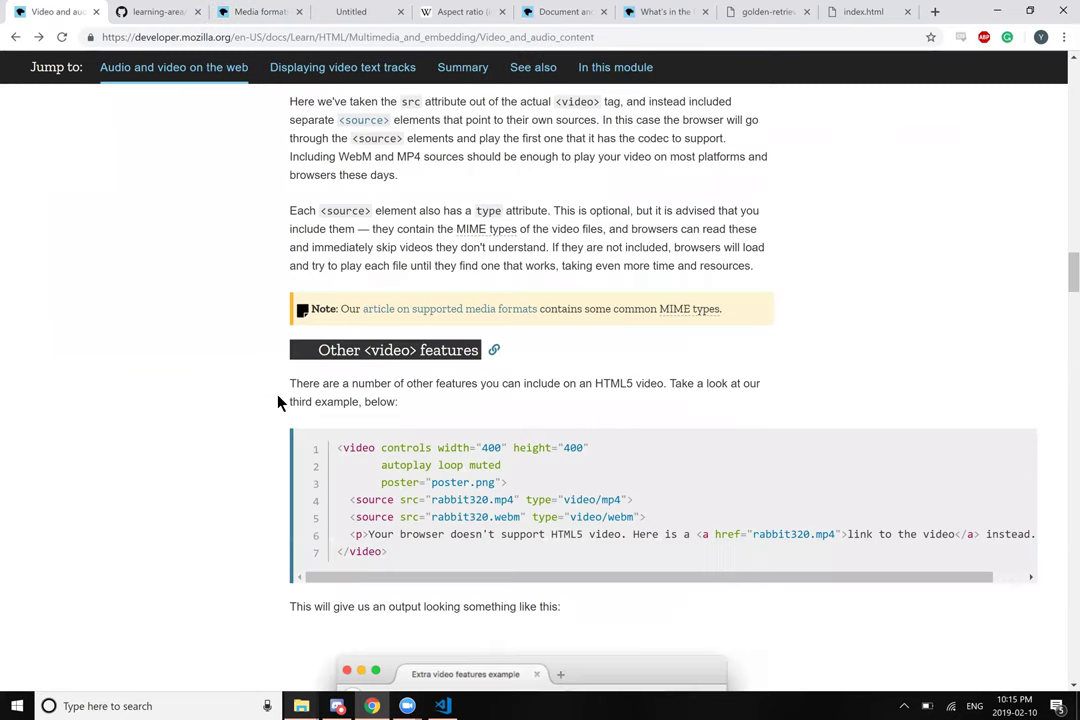
{"action": "scroll", "coordinate": [548, 516], "scroll_direction": "down", "scroll_amount": 1}
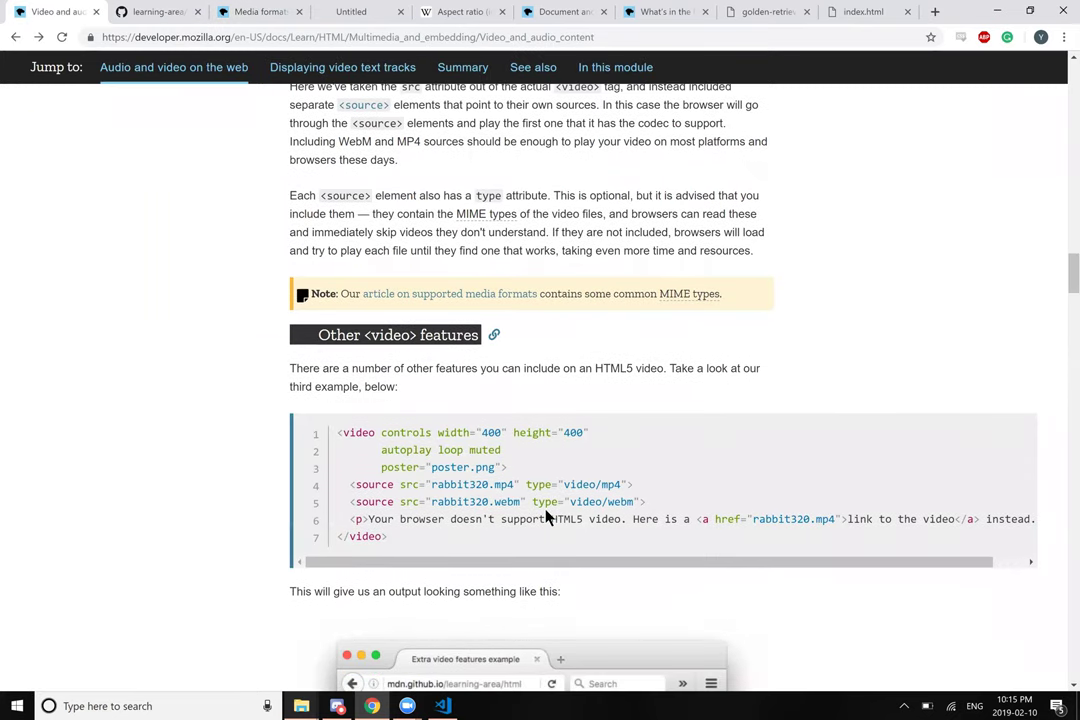
{"action": "left_click", "coordinate": [444, 706]}
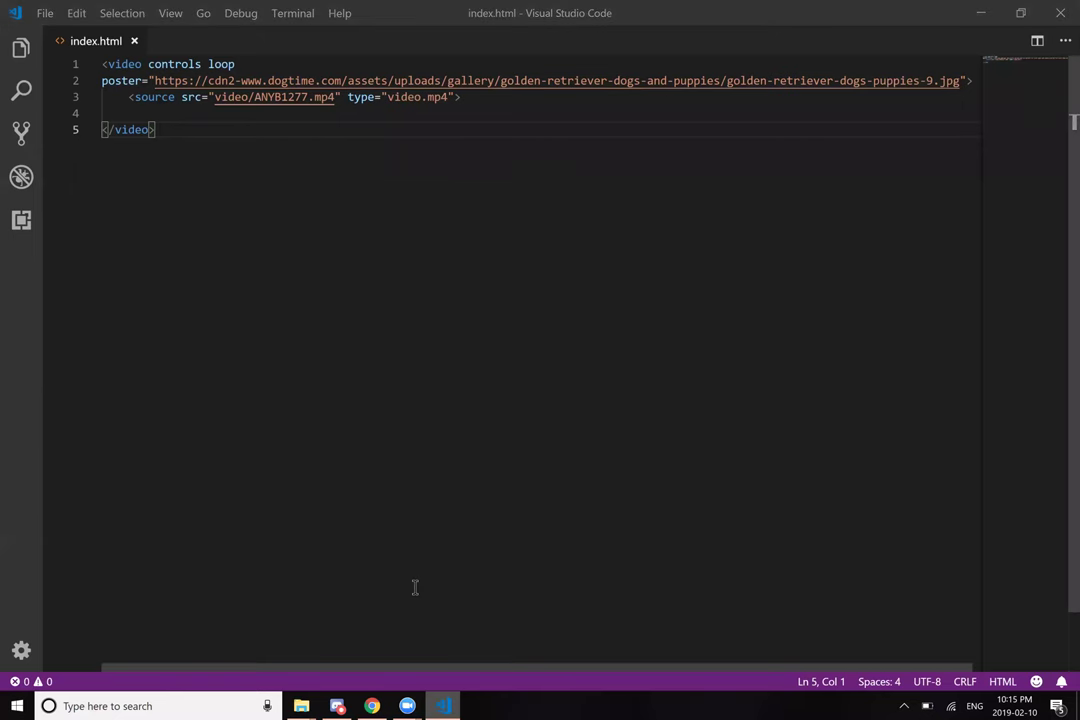
{"action": "key", "text": "alt+Tab"}
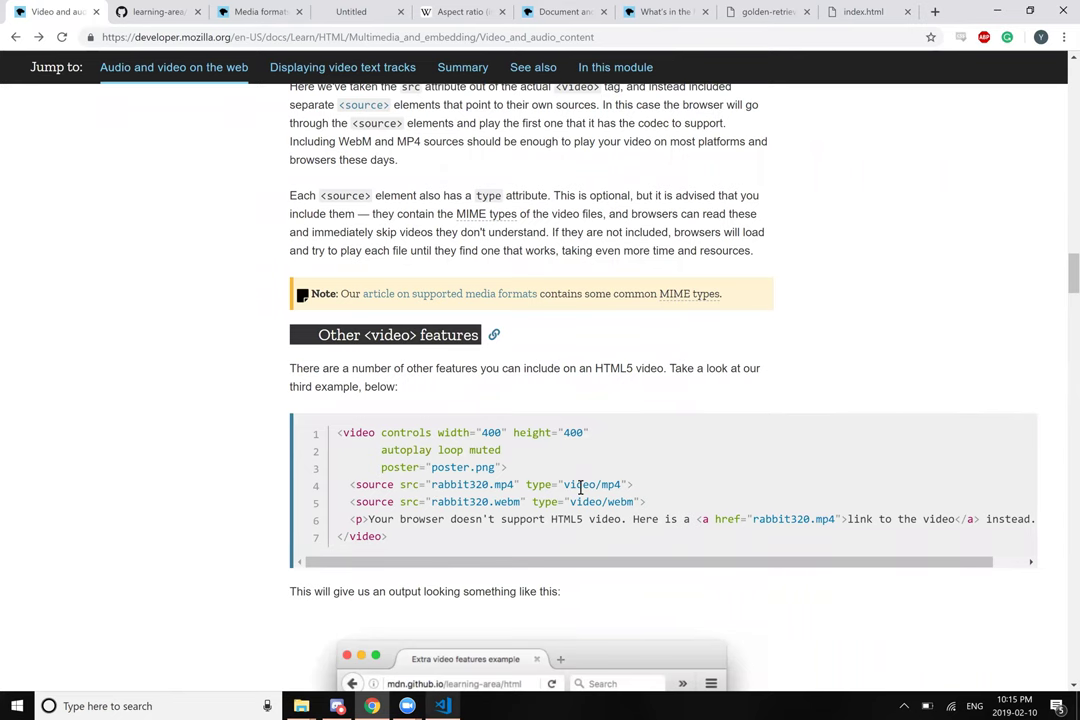
{"action": "key", "text": "alt+Tab"}
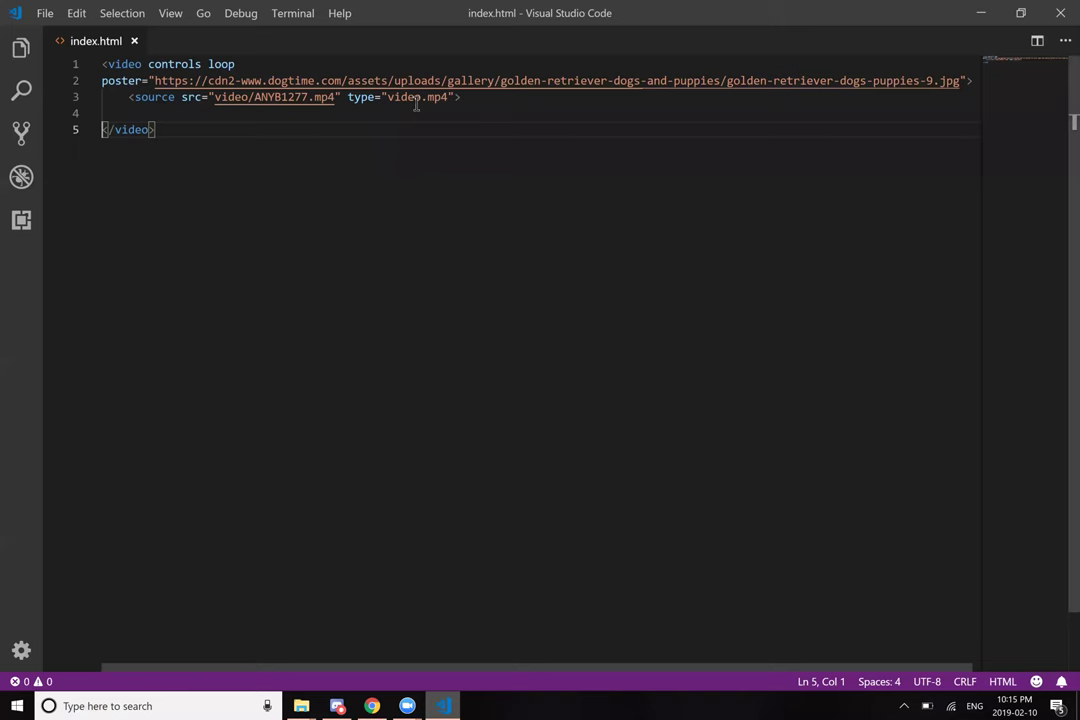
Step: Correct the source tag's type value to video/mp4 and save index.html
{"action": "left_click", "coordinate": [428, 97]}
{"action": "key", "text": "BackSpace"}
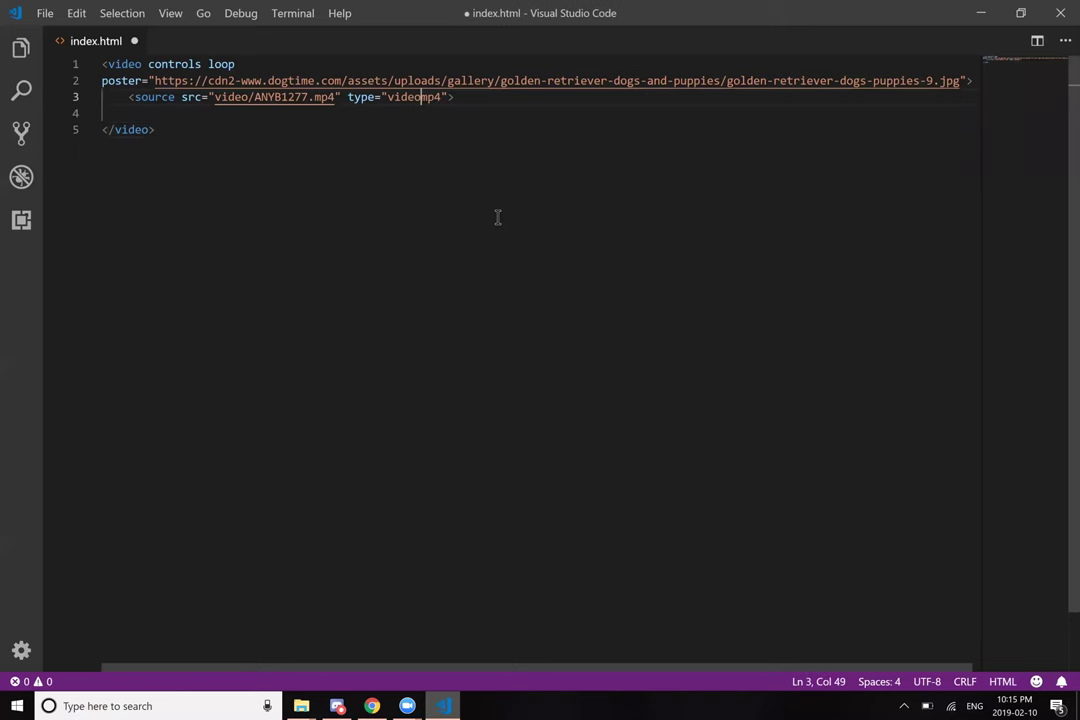
{"action": "type", "text": "/"}
{"action": "key", "text": "ctrl+s"}
Step: Switch to Chrome, reload the index.html page, test playing and pausing the video, and reload it again
{"action": "left_click", "coordinate": [372, 705]}
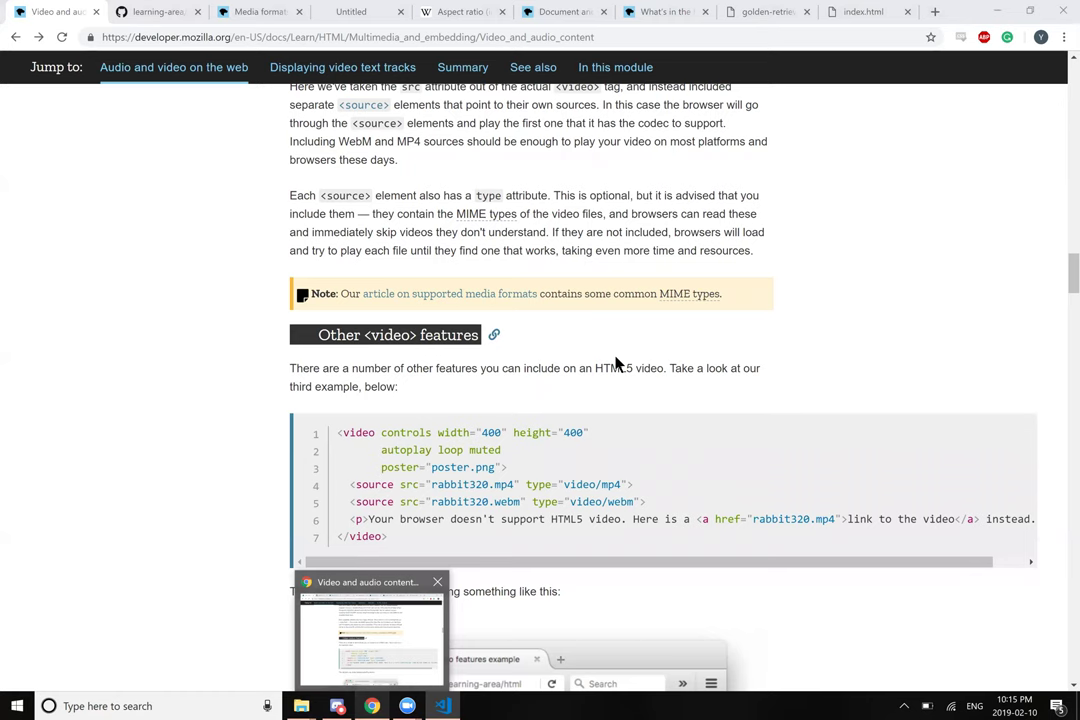
{"action": "right_click", "coordinate": [380, 612]}
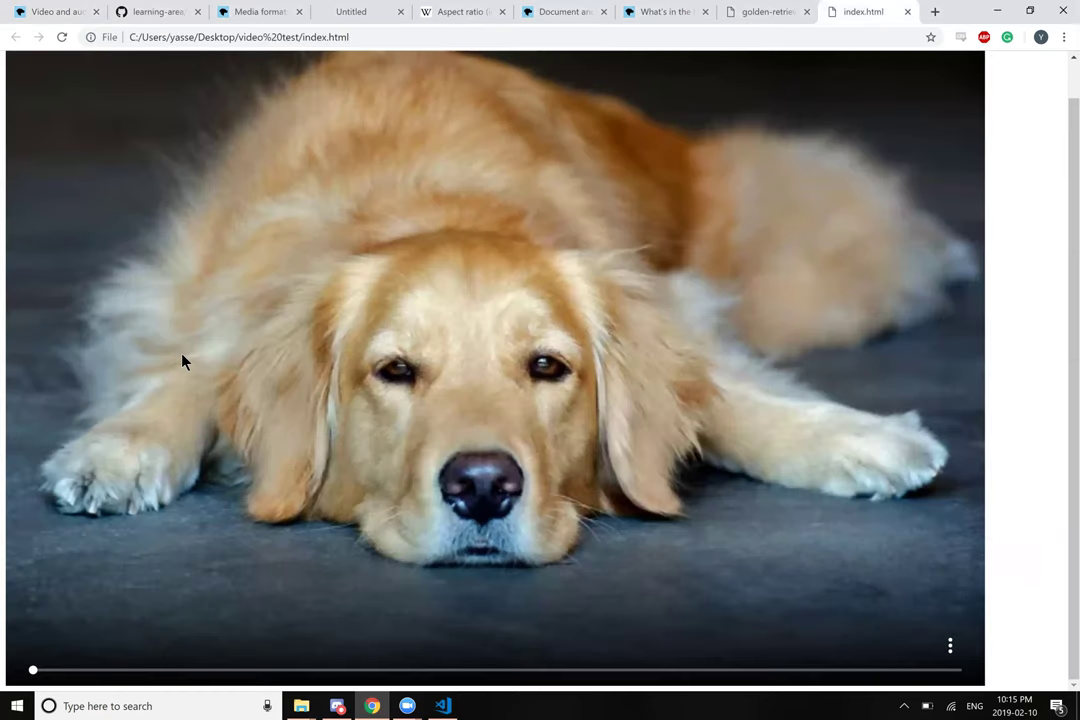
{"action": "key", "text": "F5"}
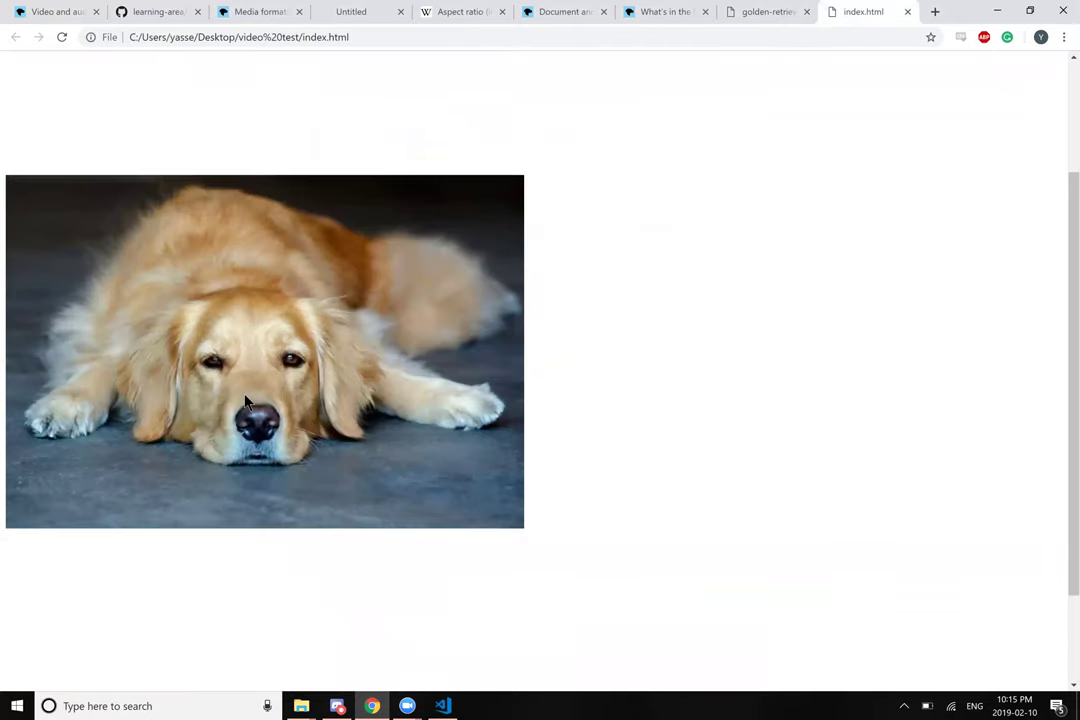
{"action": "scroll", "coordinate": [247, 401], "scroll_direction": "down", "scroll_amount": 2}
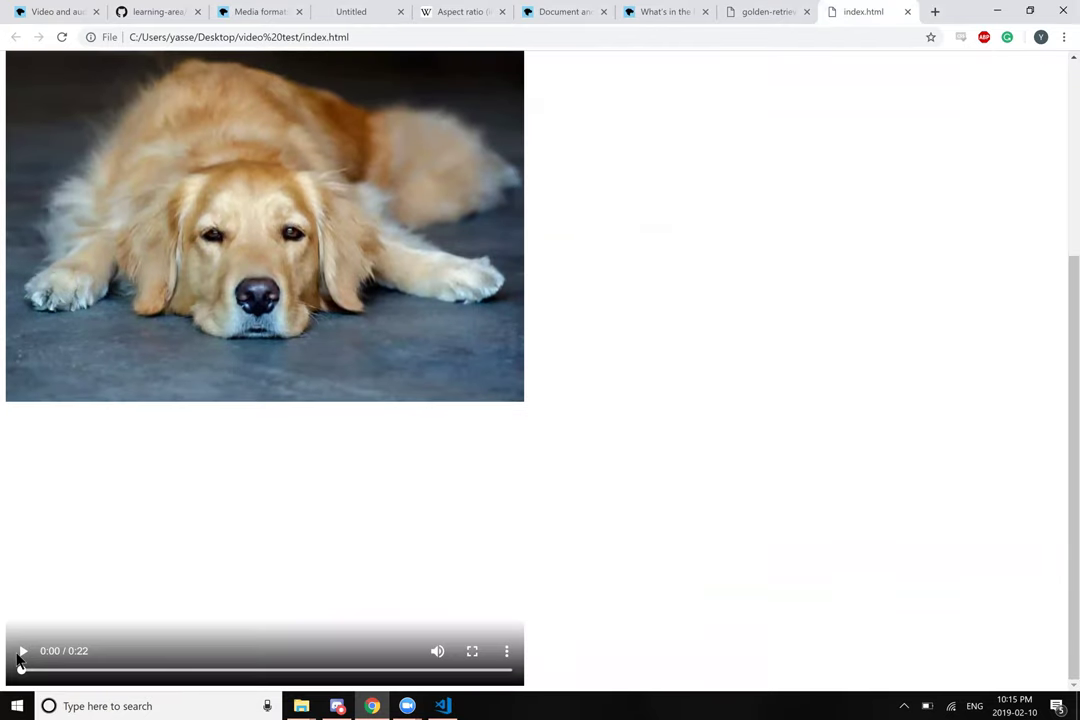
{"action": "left_click", "coordinate": [22, 652]}
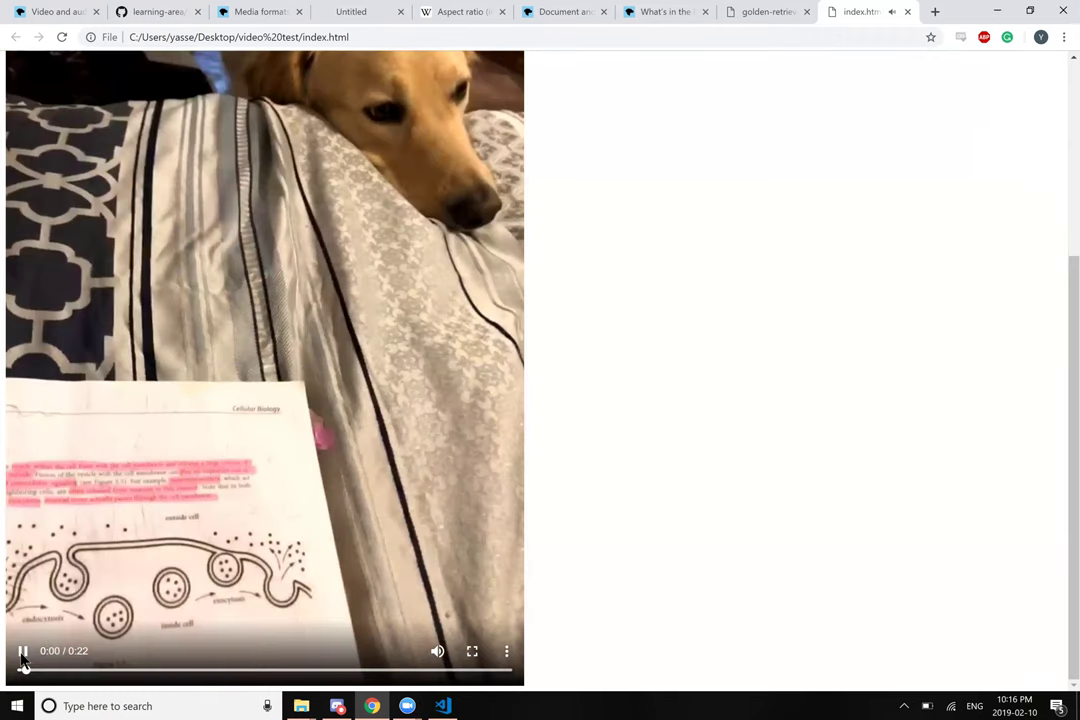
{"action": "left_click", "coordinate": [22, 655]}
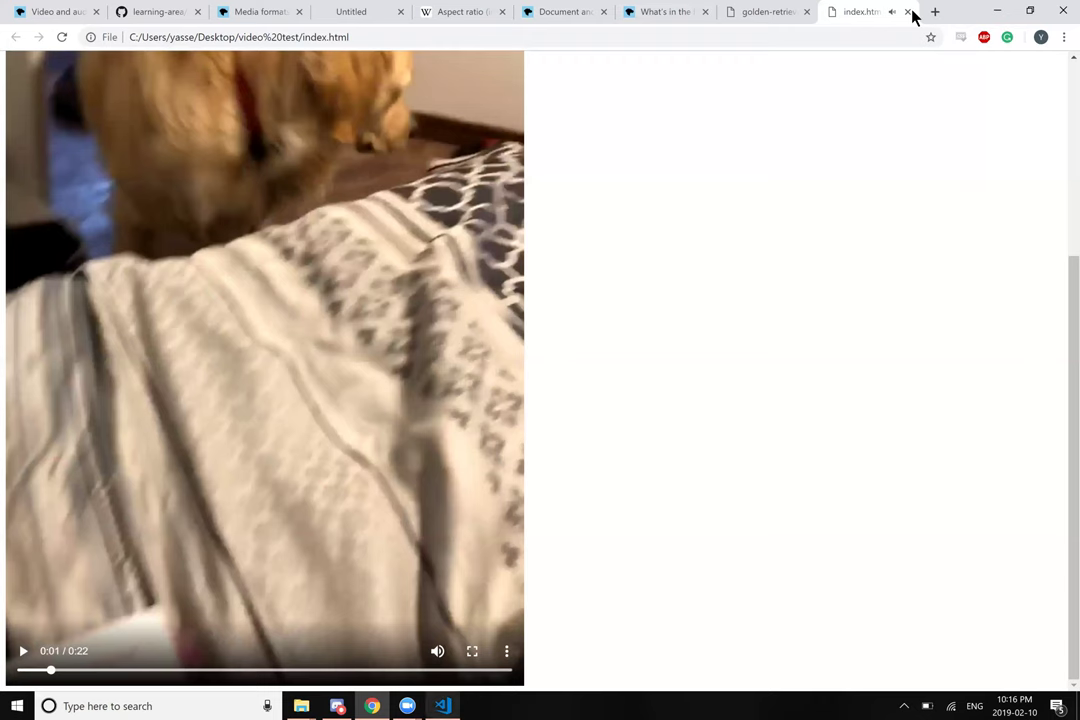
{"action": "left_click", "coordinate": [61, 38]}
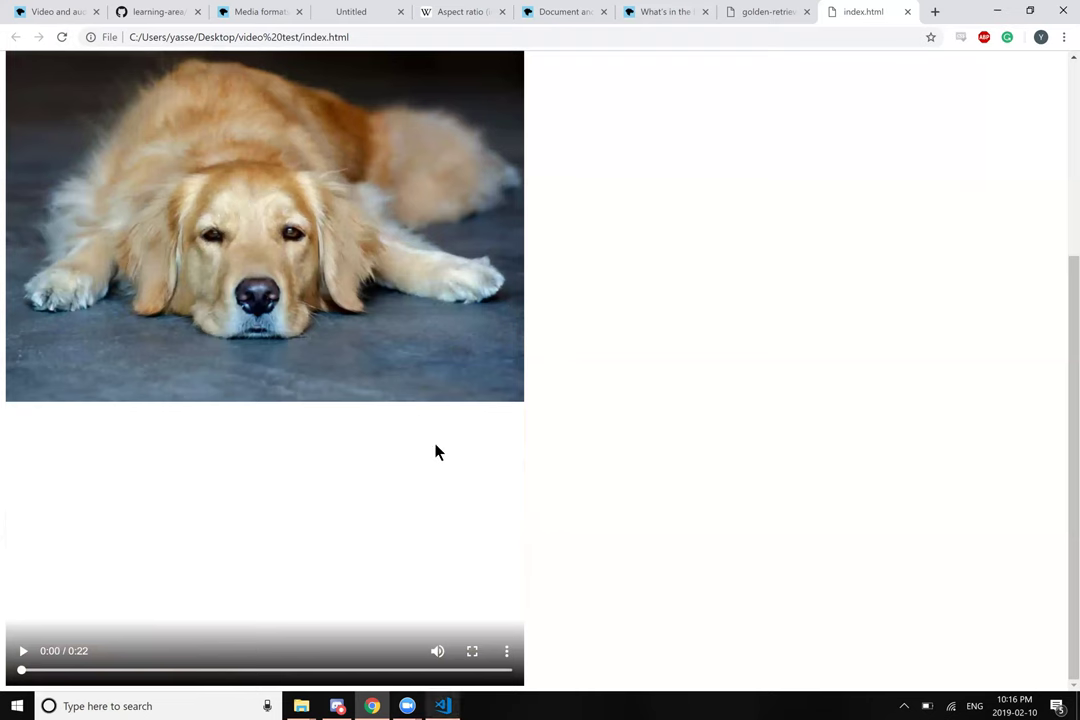
Step: Add the autoplay attribute after loop in Visual Studio Code, save index.html, and reload the page in Chrome
{"action": "key", "text": "alt+Tab"}
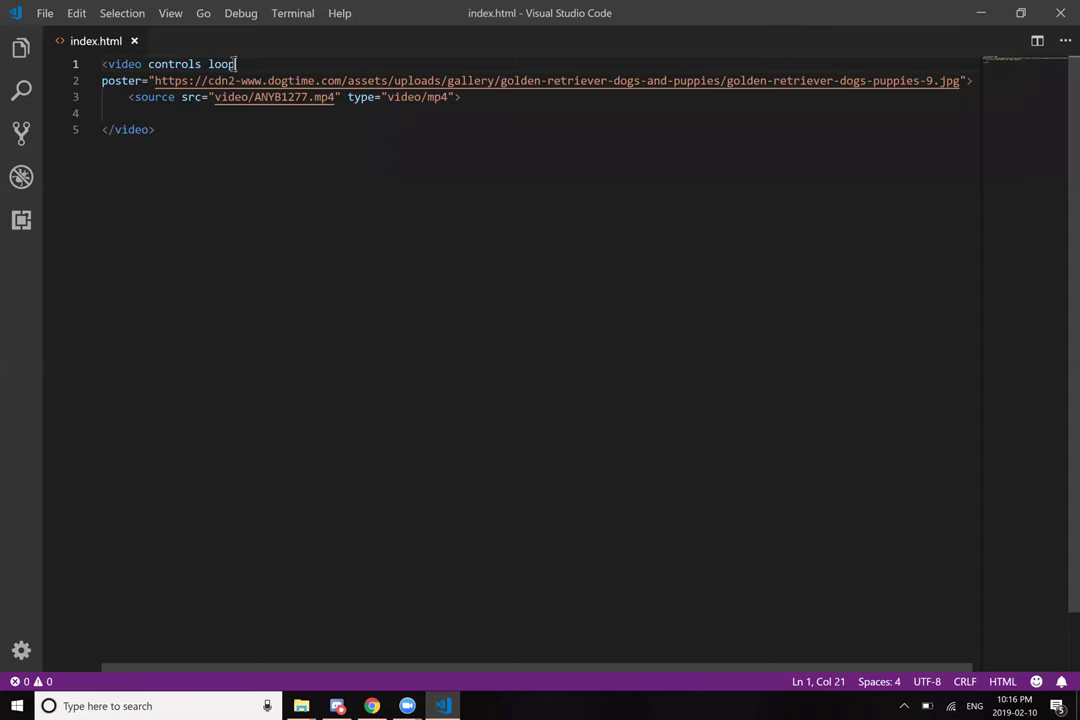
{"action": "type", "text": "autoplay"}
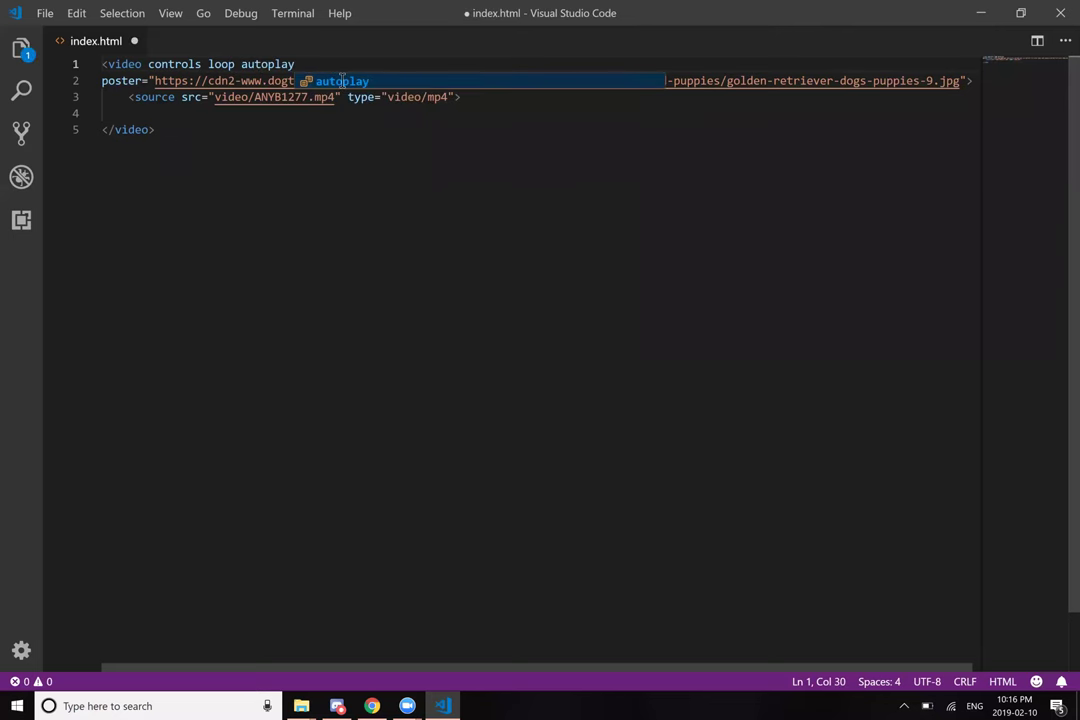
{"action": "key", "text": "Escape"}
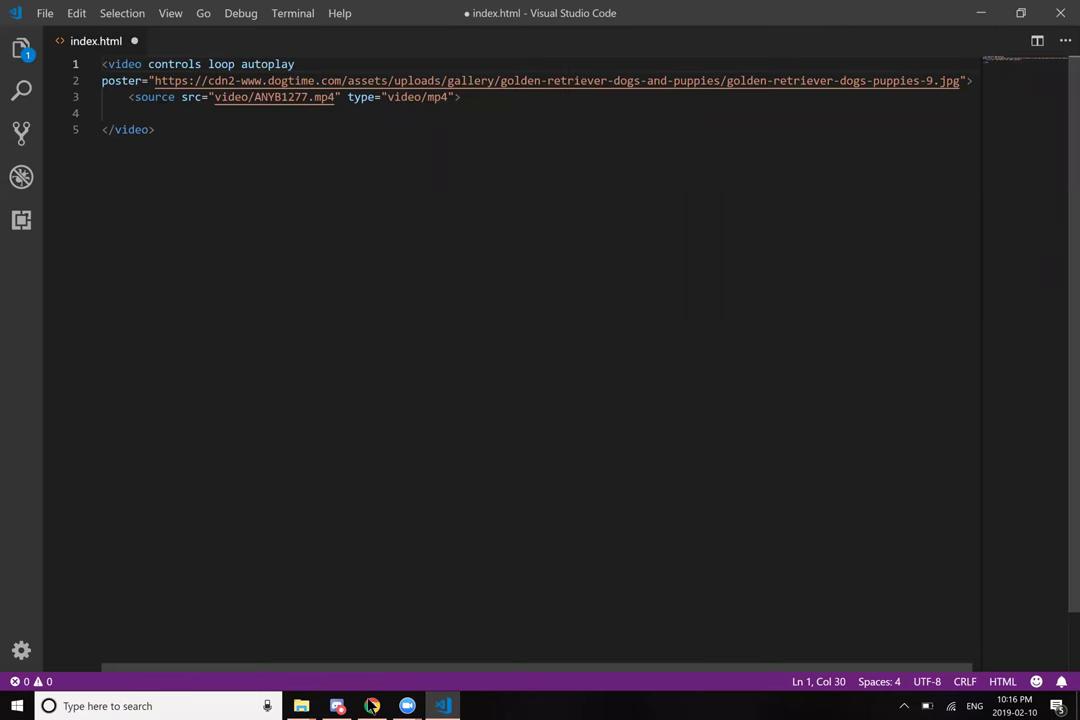
{"action": "key", "text": "ctrl+s"}
{"action": "left_click", "coordinate": [372, 706]}
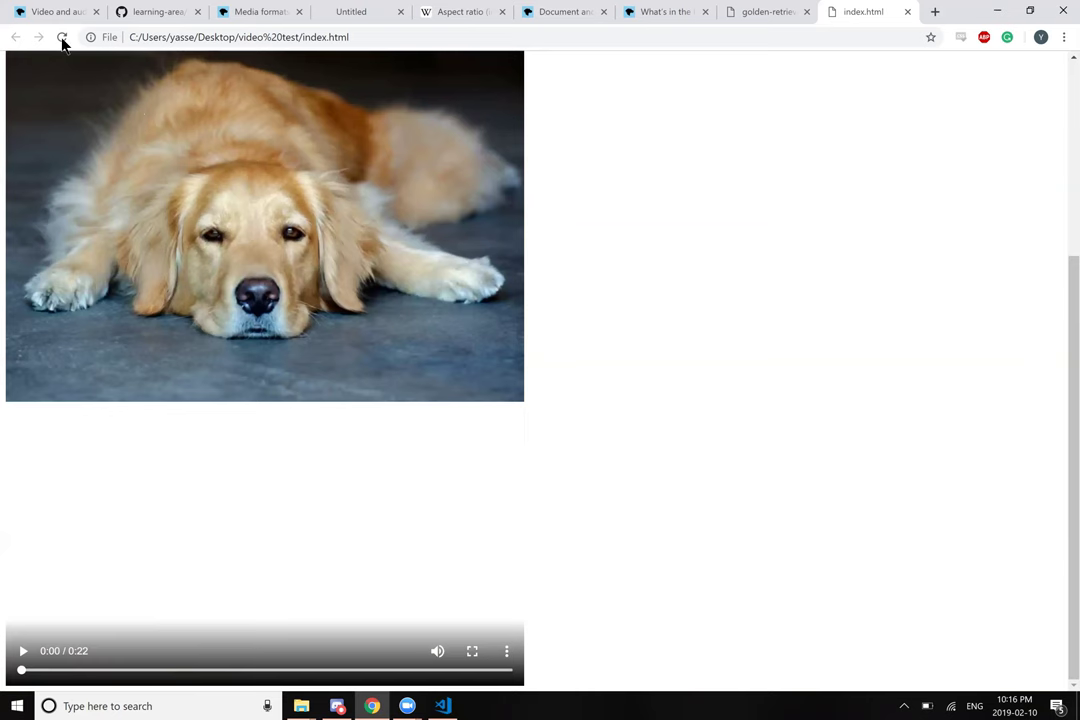
{"action": "left_click", "coordinate": [62, 38]}
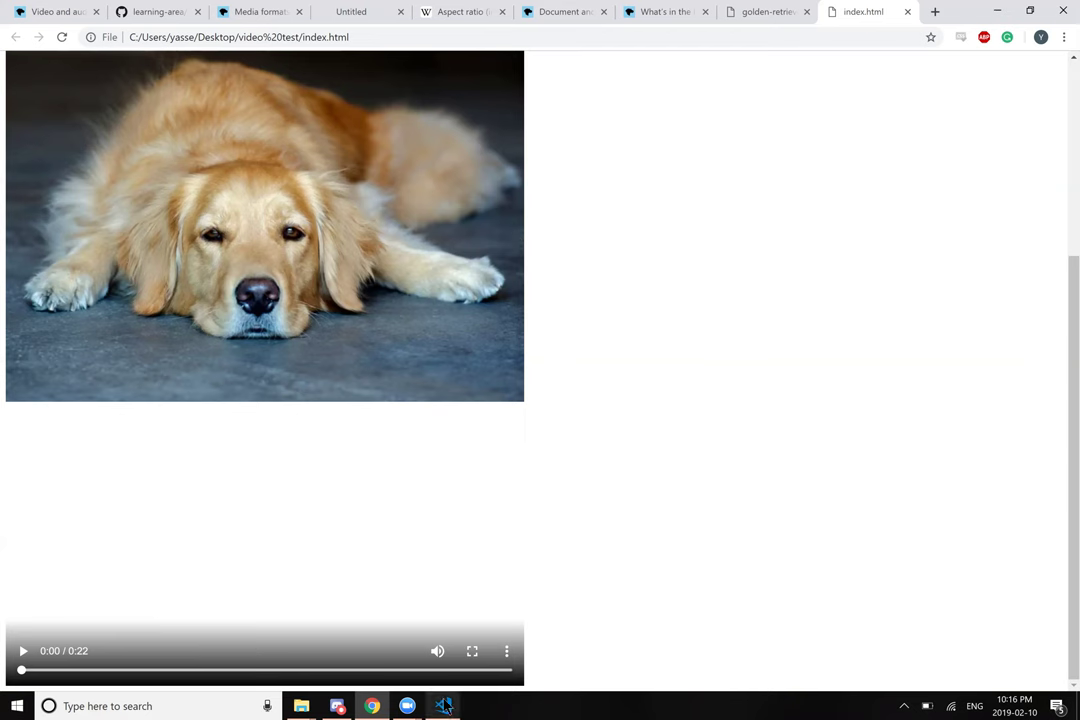
Step: Compare the video tag's attributes in Visual Studio Code with MDN's Other <video> features example in Chrome
{"action": "mouse_move", "coordinate": [445, 706]}
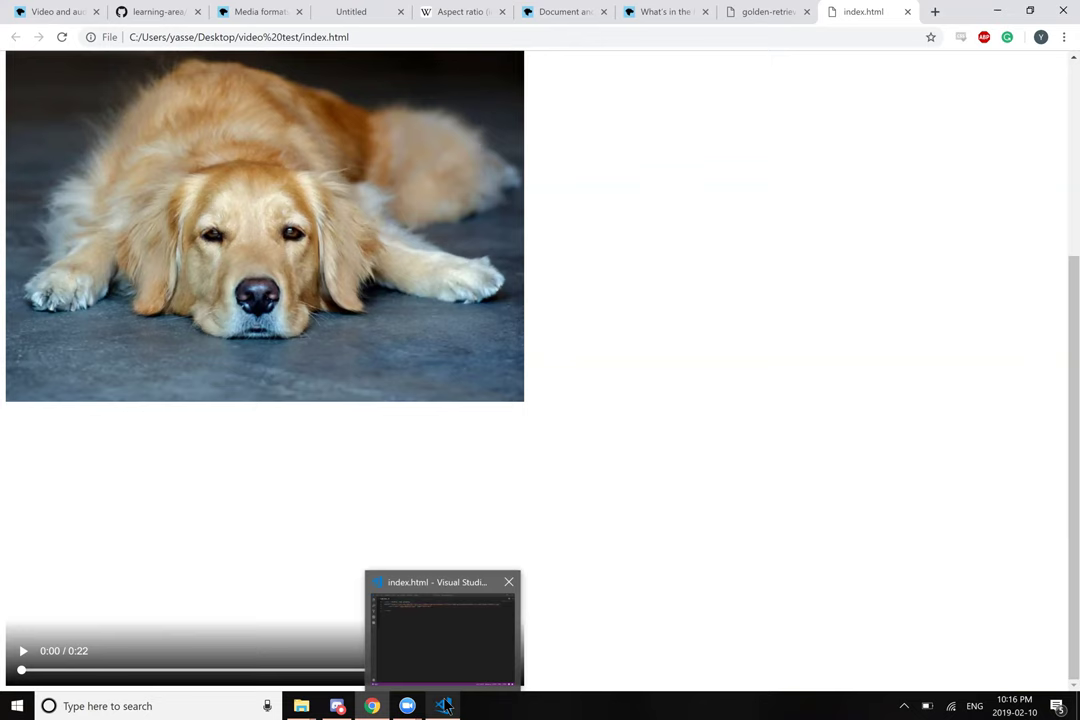
{"action": "key", "text": "alt+Tab"}
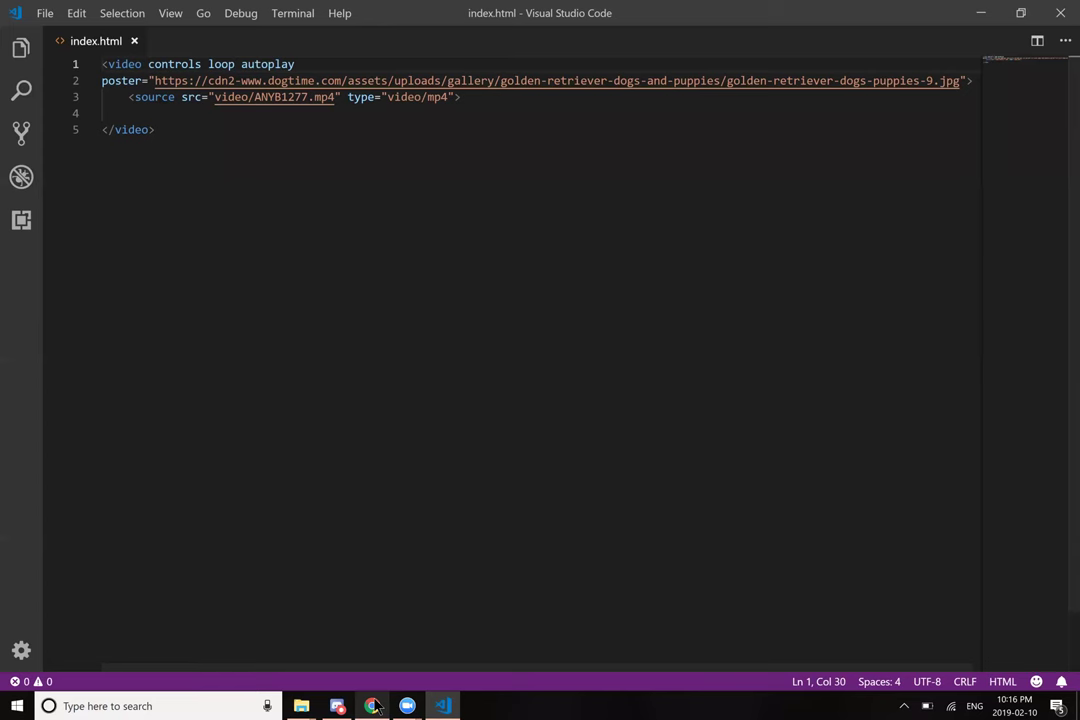
{"action": "key", "text": "alt+Tab"}
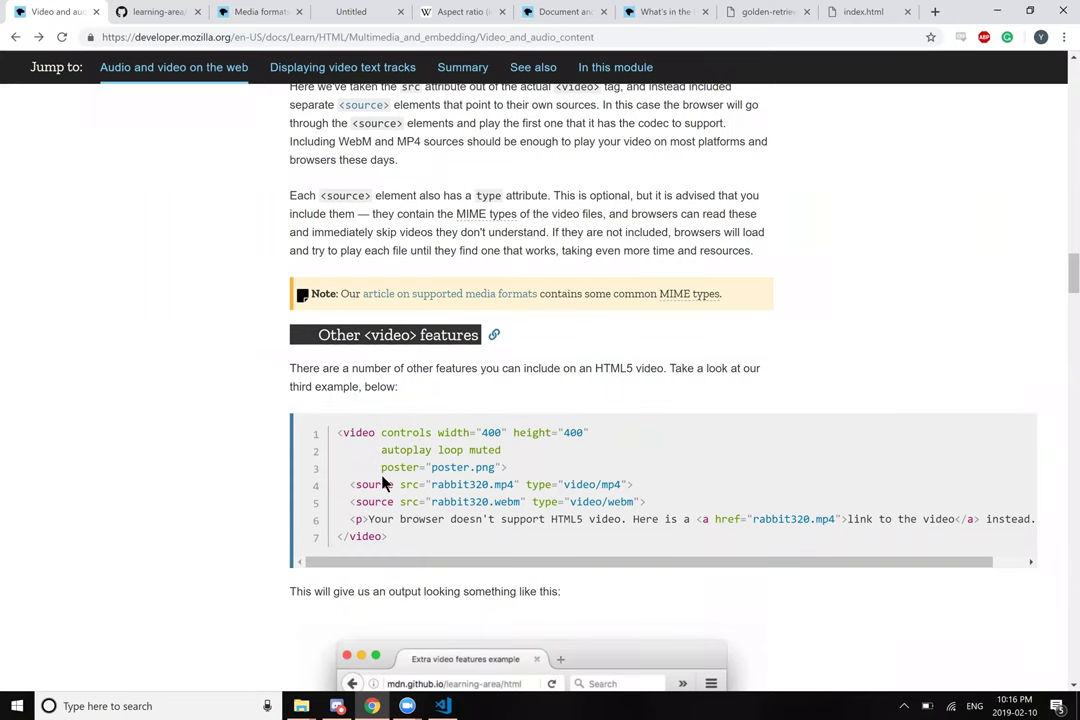
{"action": "key", "text": "alt+Tab"}
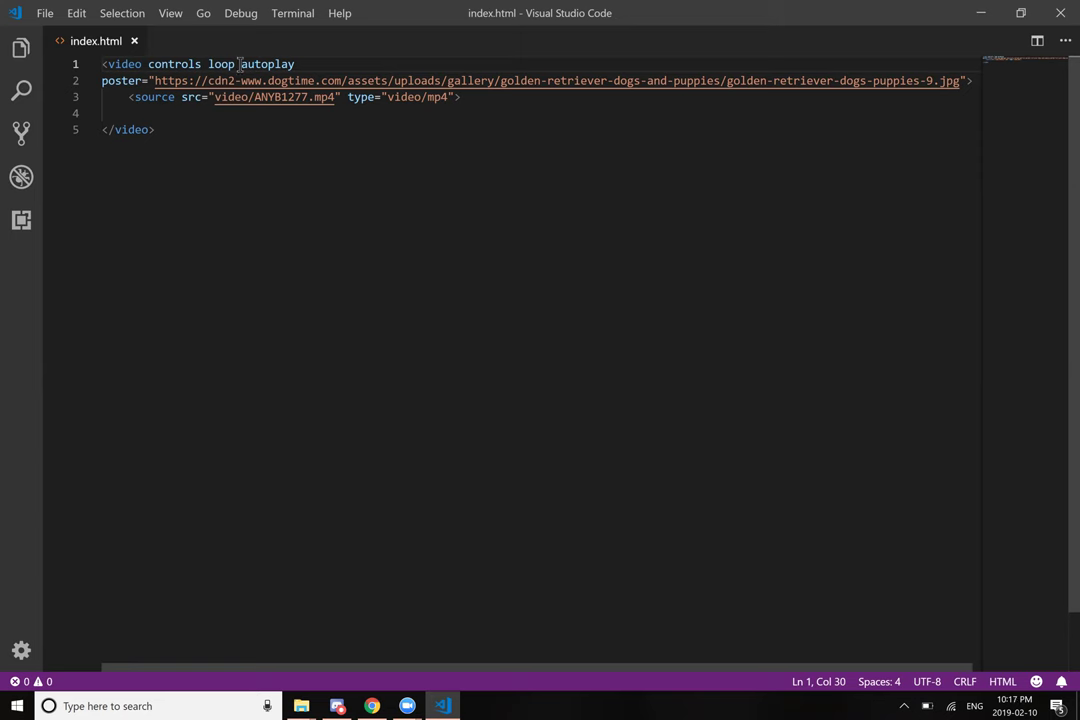
{"action": "left_click_drag", "start_coordinate": [241, 64], "coordinate": [305, 64]}
{"action": "key", "text": "Left"}
{"action": "key", "text": "shift+Right"}
{"action": "key", "text": "shift+Right"}
{"action": "key", "text": "shift+Right"}
{"action": "key", "text": "shift+Right"}
{"action": "key", "text": "shift+Right"}
{"action": "key", "text": "shift+Right"}
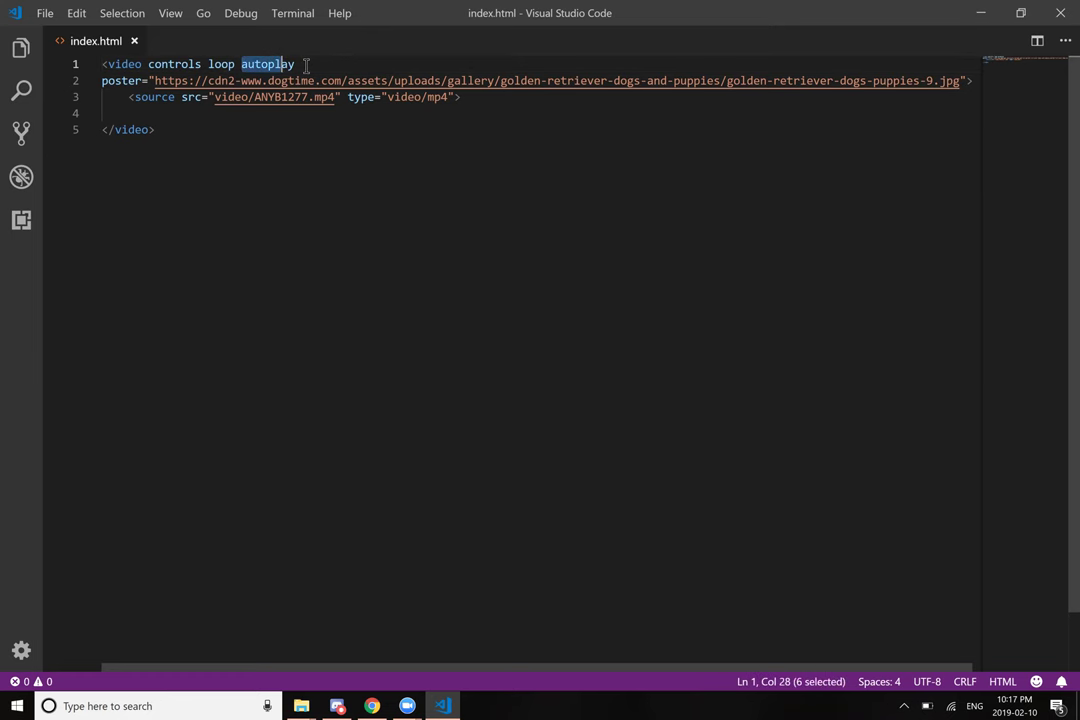
{"action": "key", "text": "Right"}
{"action": "key", "text": "Right"}
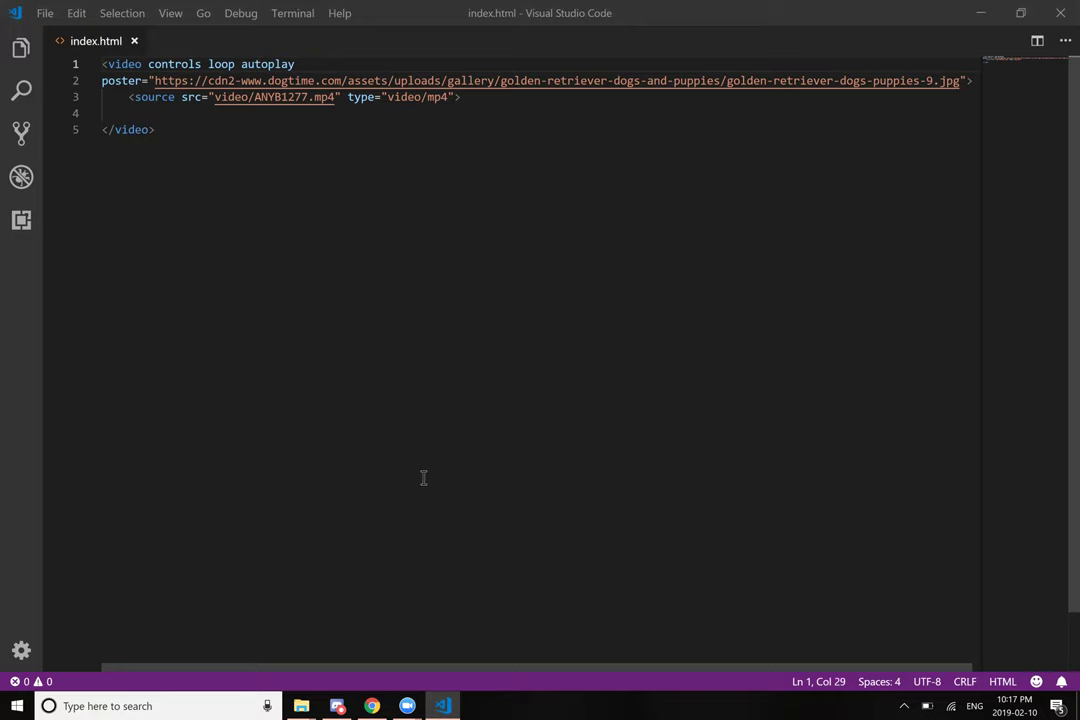
Step: Check MDN's example again, add the muted attribute after autoplay in Visual Studio Code, and save index.html
{"action": "key", "text": "alt+Tab"}
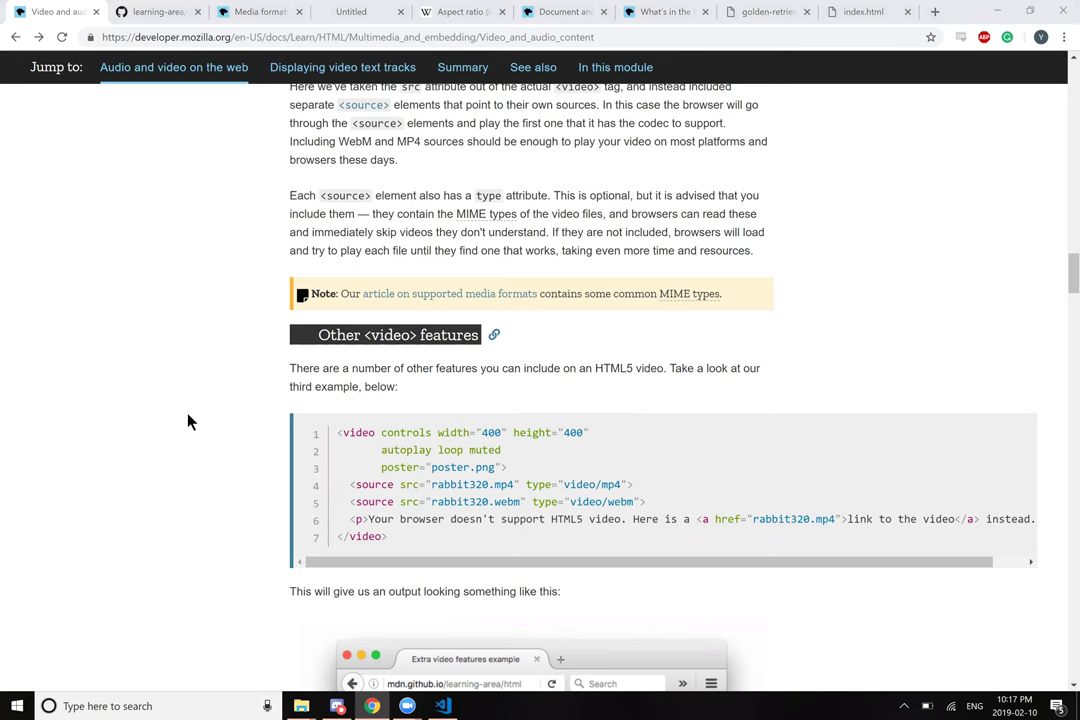
{"action": "key", "text": "alt+Tab"}
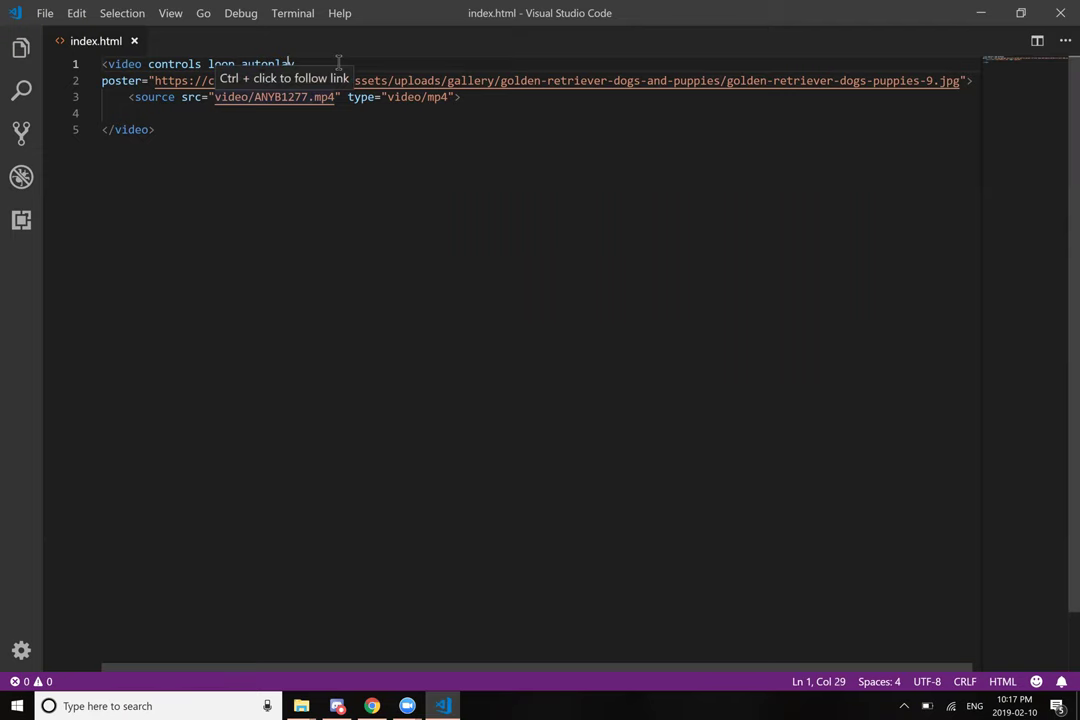
{"action": "left_click", "coordinate": [329, 64]}
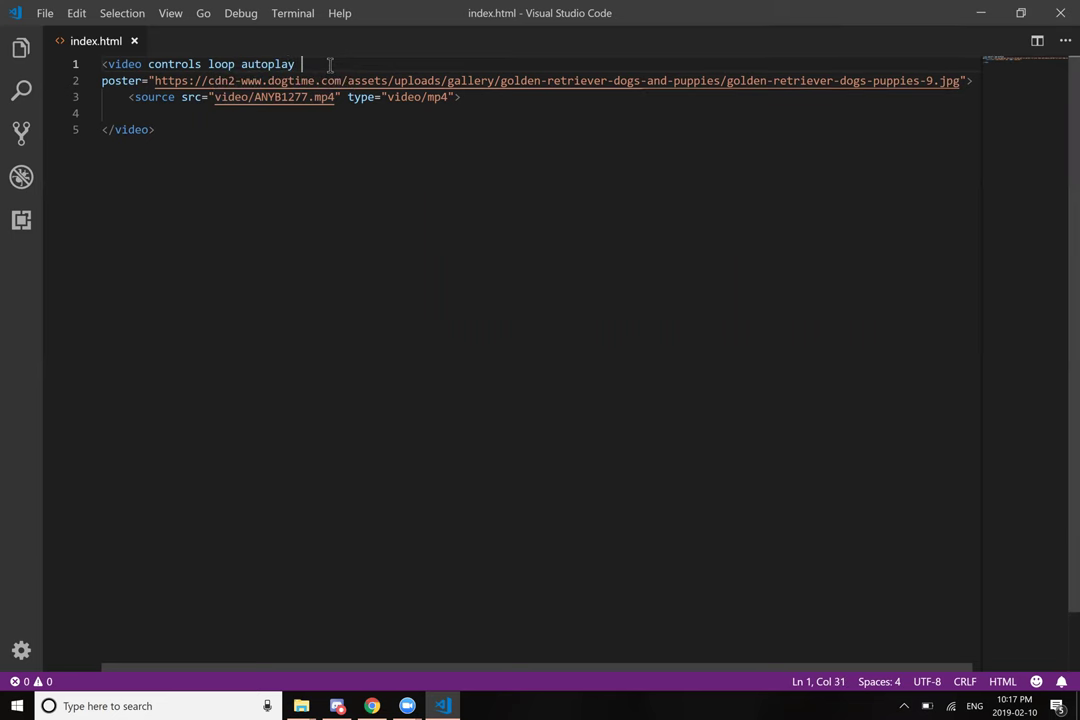
{"action": "type", "text": "muted"}
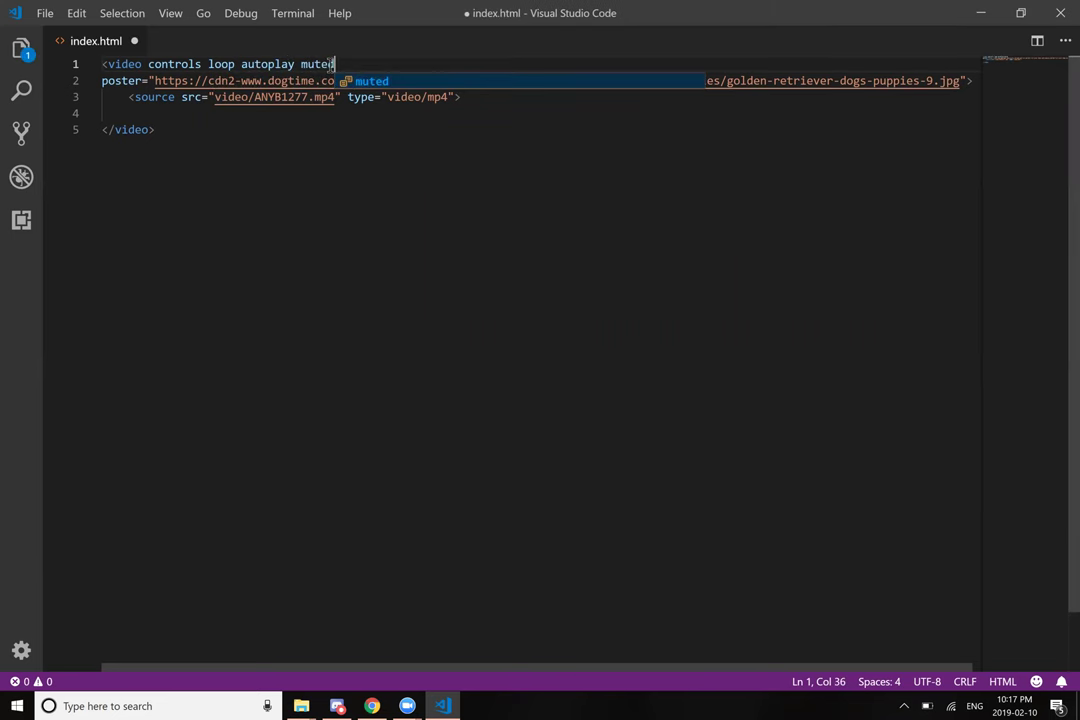
{"action": "key", "text": "ctrl+s"}
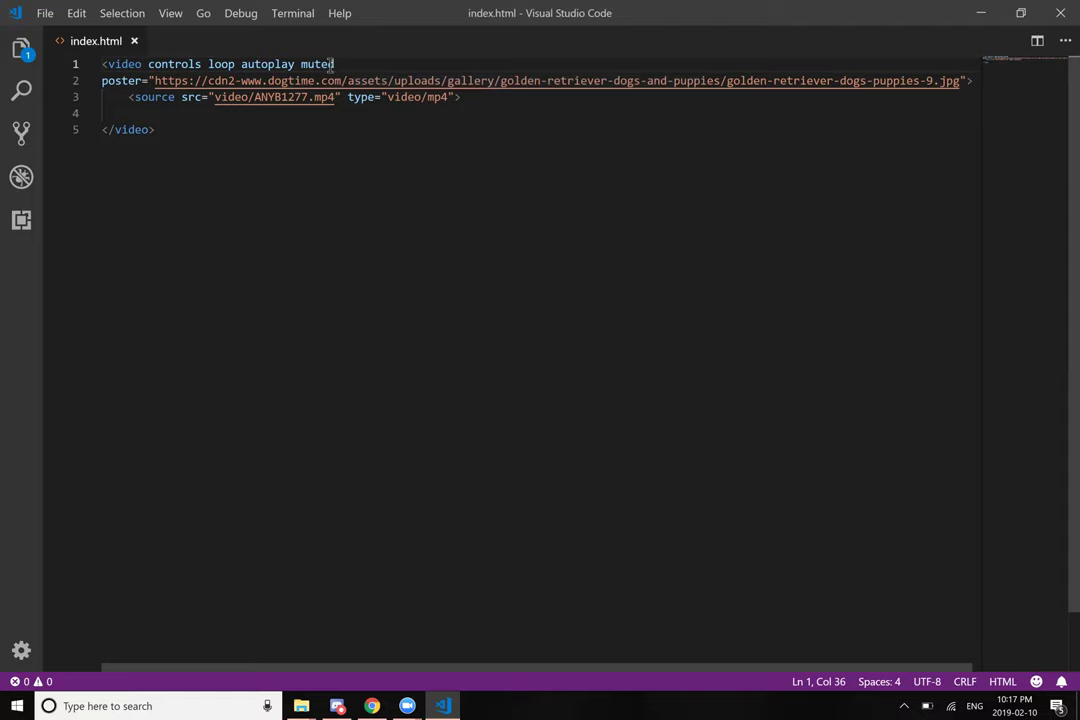
Step: Switch to Chrome and reload the local index.html page to test the muted autoplaying video
{"action": "key", "text": "alt+Tab"}
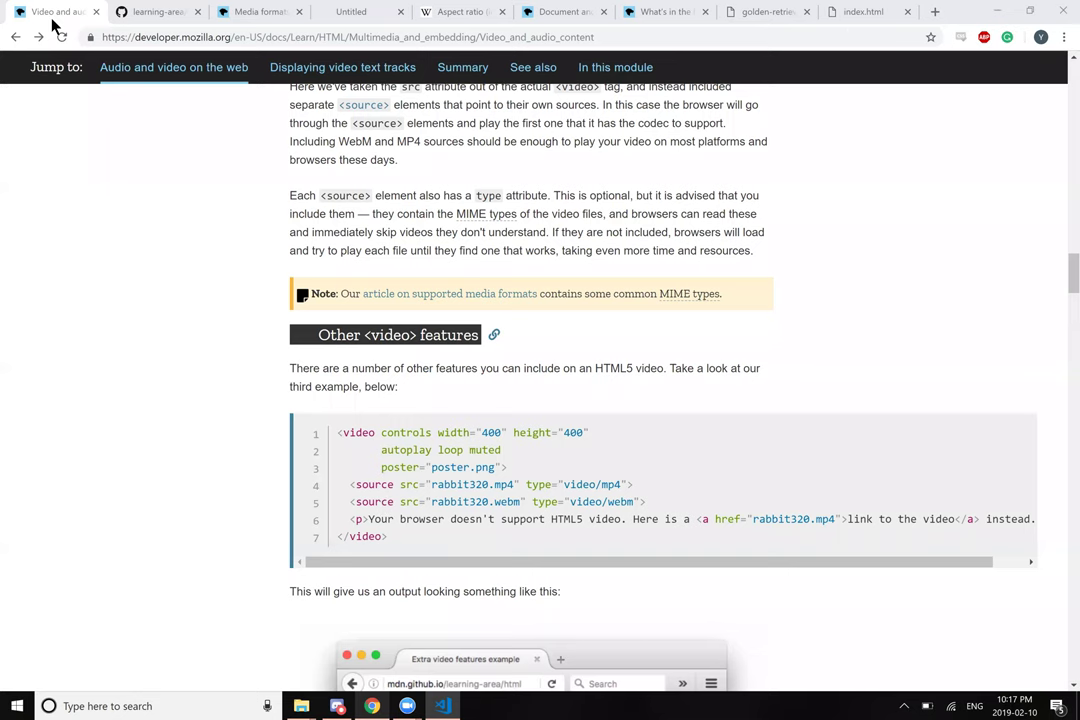
{"action": "key", "text": "ctrl+9"}
{"action": "key", "text": "F5"}
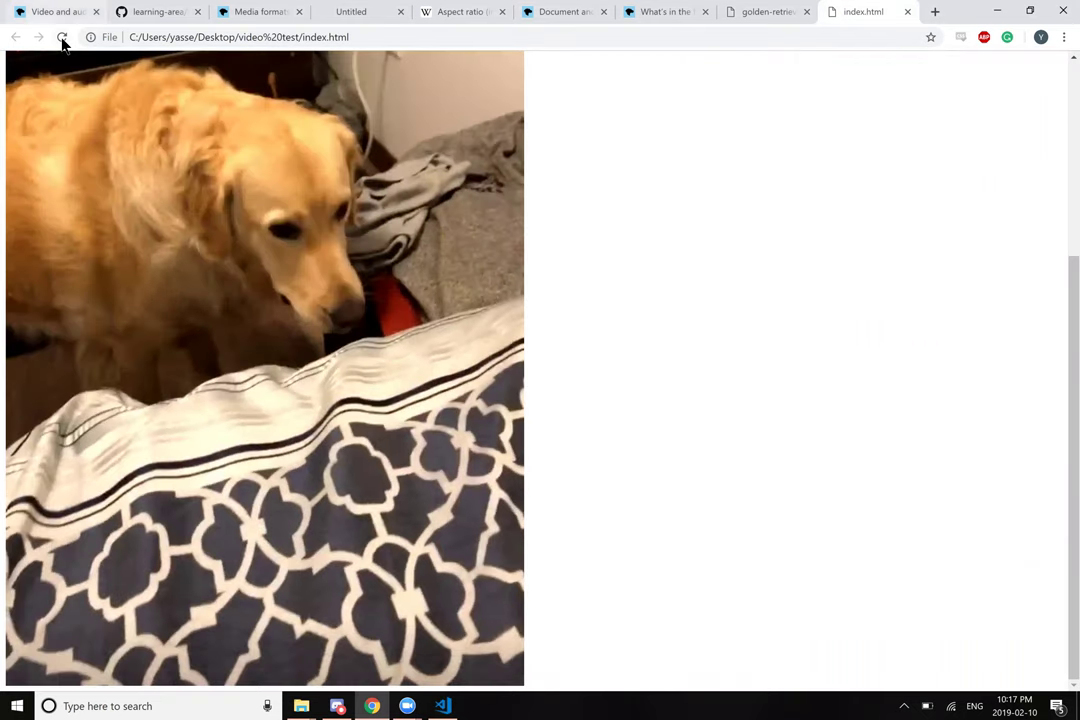
{"action": "left_click", "coordinate": [62, 38]}
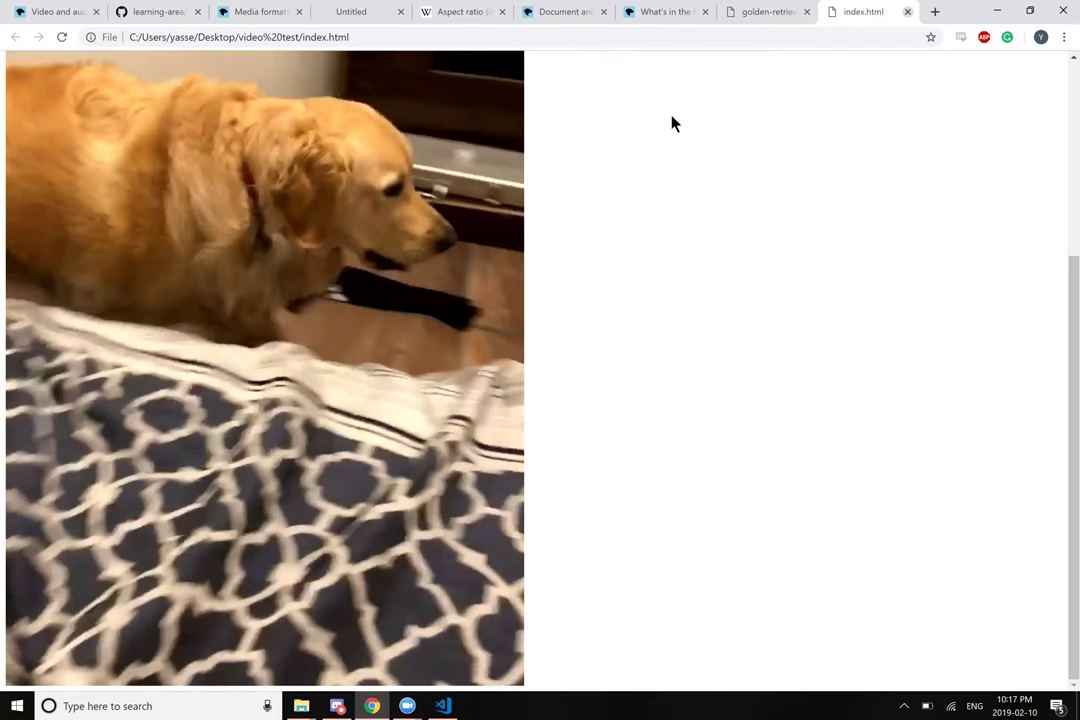
Step: Close the index.html and golden retriever image pages and view the example output under MDN's Other <video> features
{"action": "key", "text": "ctrl+w"}
{"action": "key", "text": "ctrl+w"}
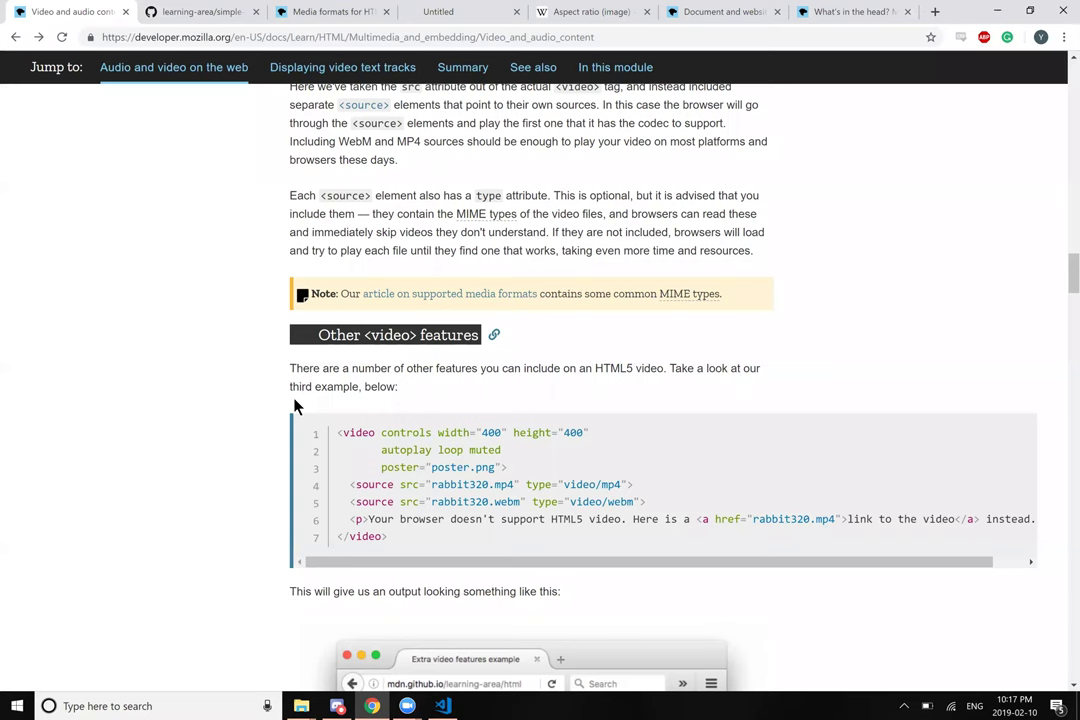
{"action": "scroll", "coordinate": [297, 405], "scroll_direction": "down", "scroll_amount": 2}
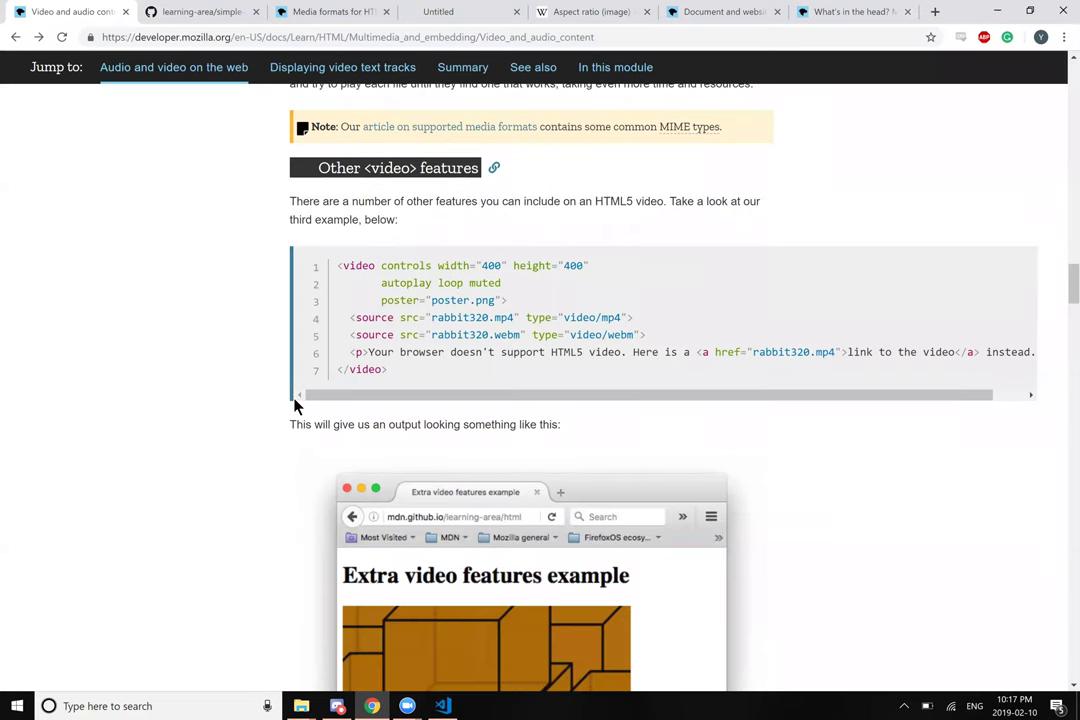
{"action": "scroll", "coordinate": [297, 405], "scroll_direction": "down", "scroll_amount": 2}
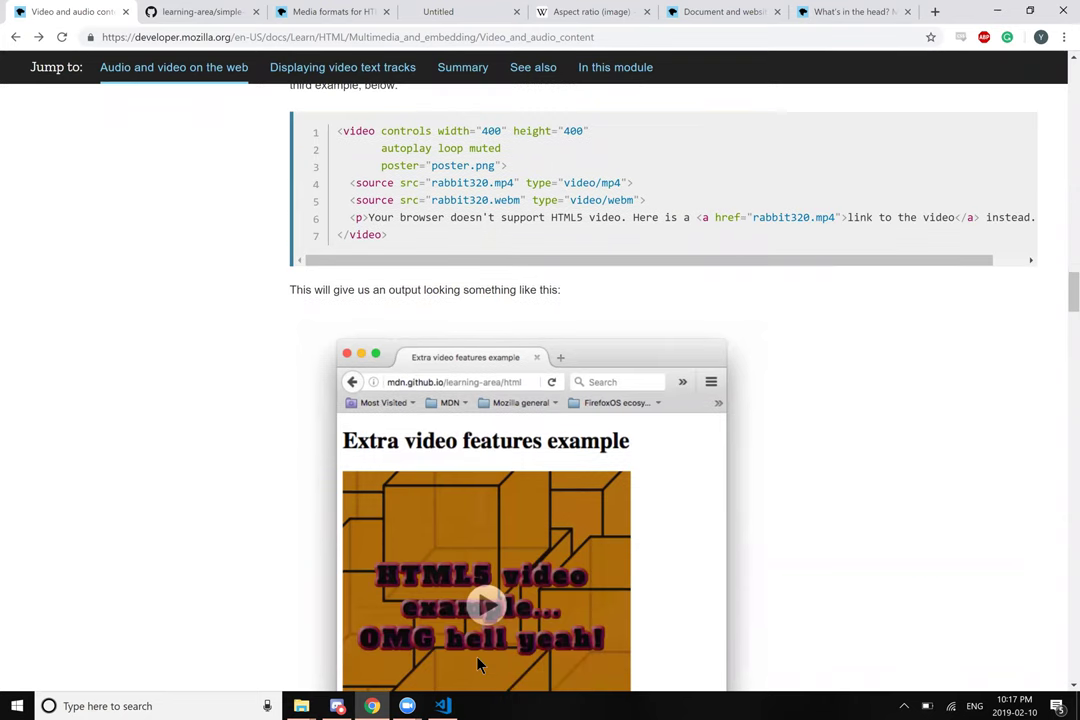
{"action": "scroll", "coordinate": [402, 554], "scroll_direction": "down", "scroll_amount": 2}
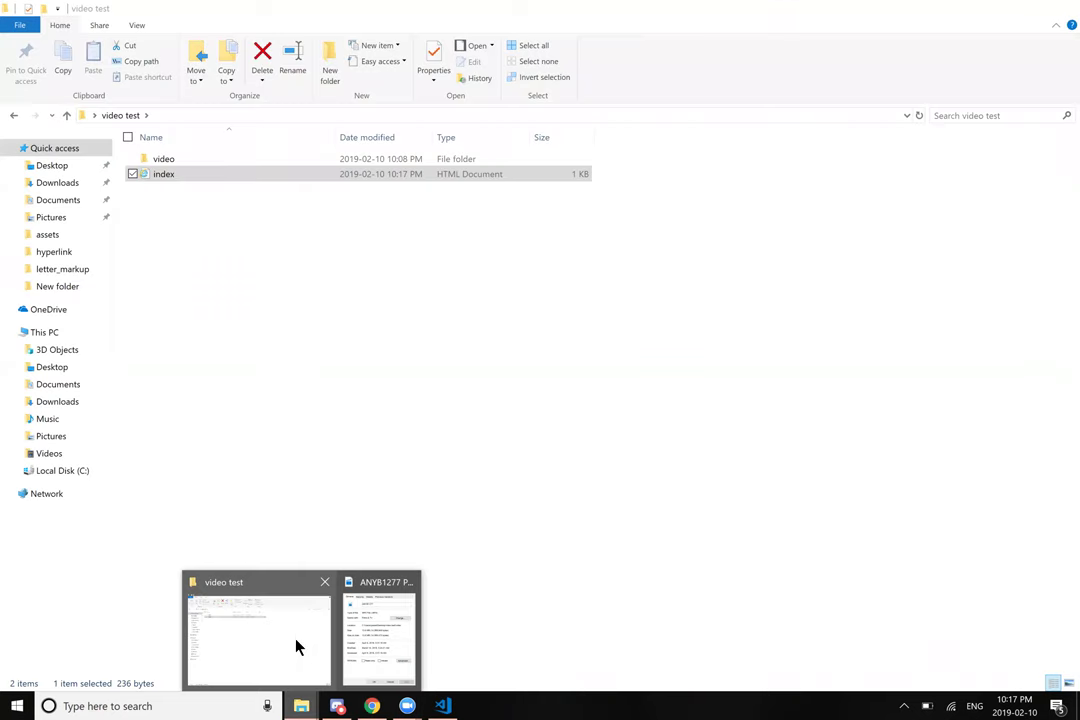
{"action": "left_click", "coordinate": [294, 646]}
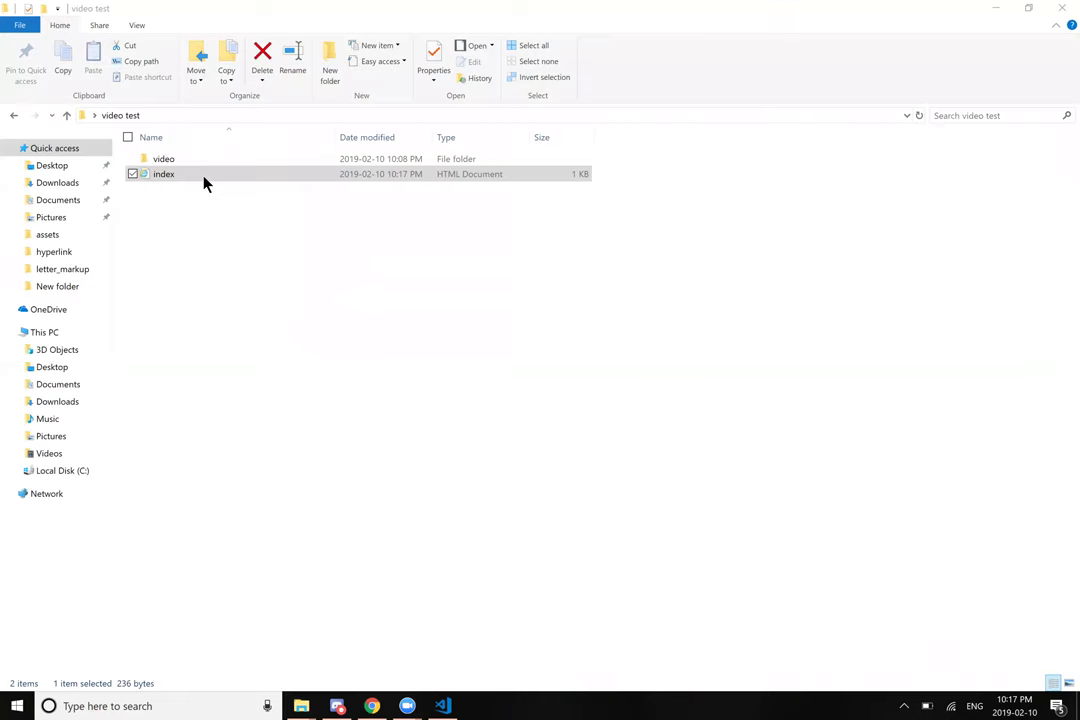
{"action": "right_click", "coordinate": [212, 181]}
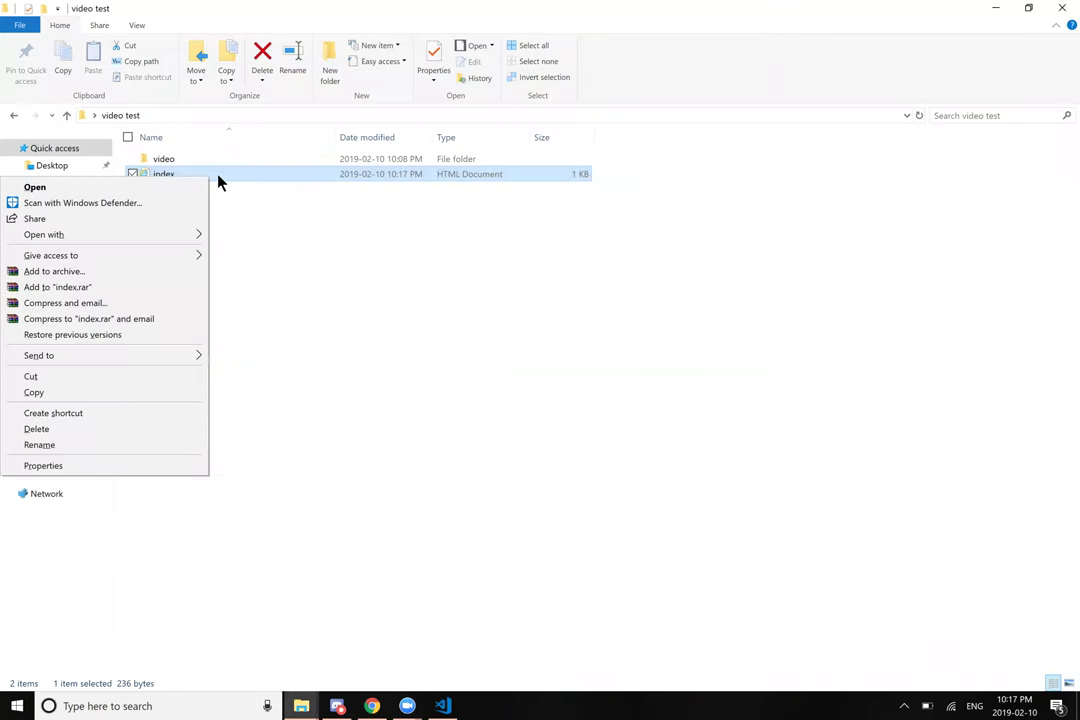
{"action": "key", "text": "Escape"}
{"action": "double_click", "coordinate": [220, 181]}
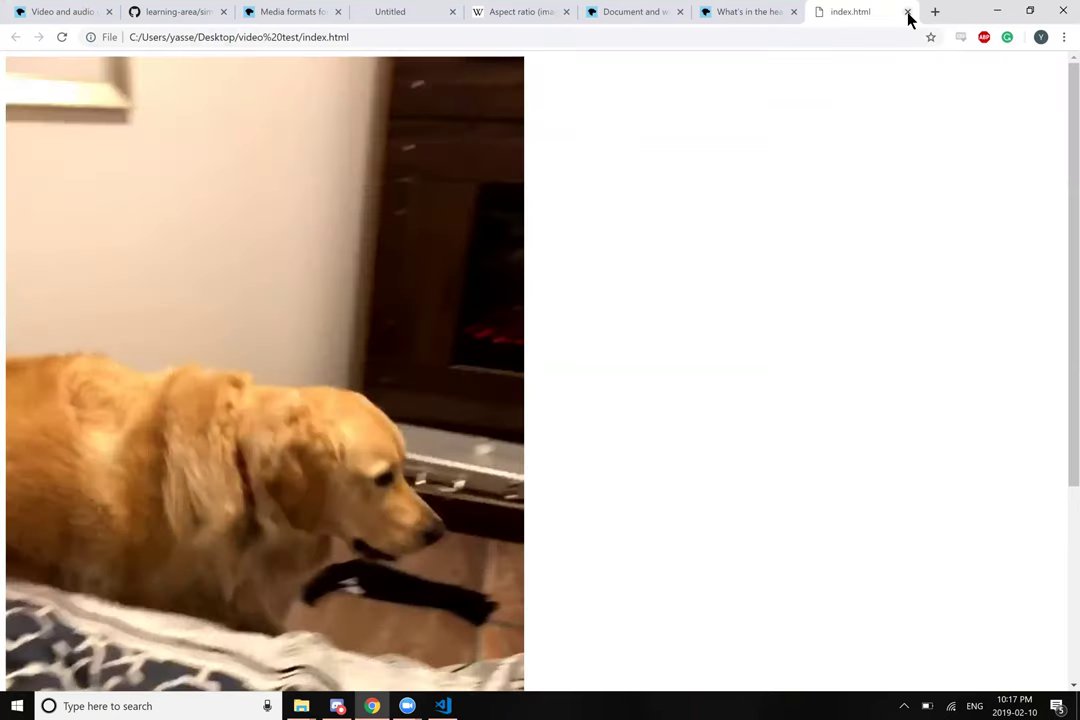
{"action": "key", "text": "ctrl+w"}
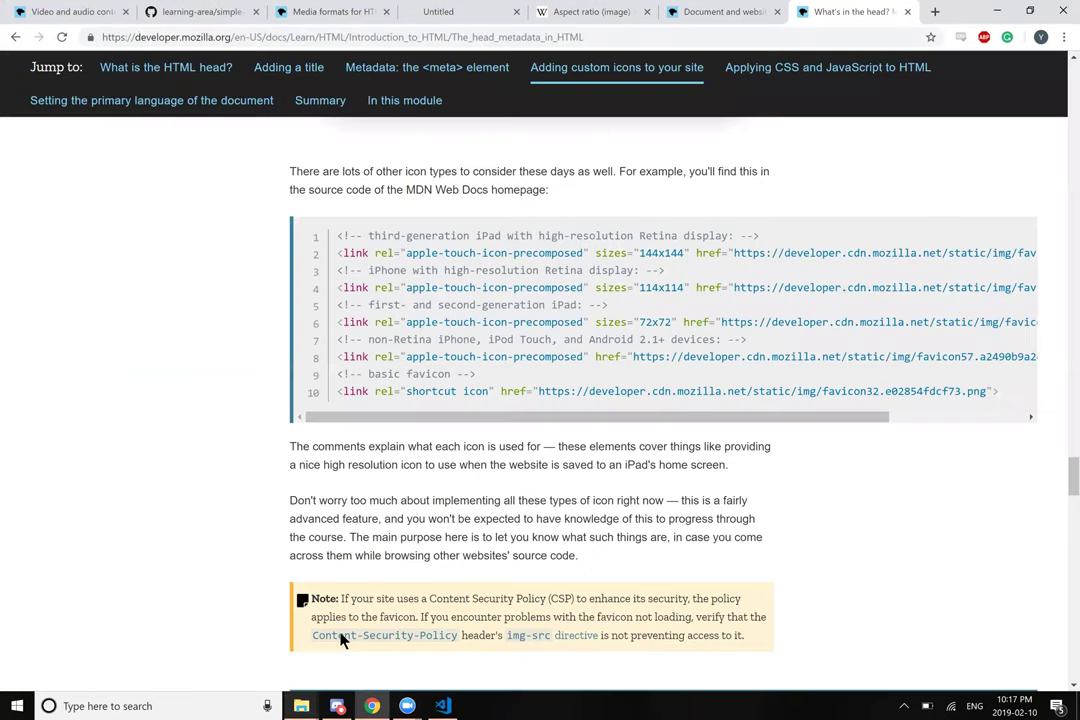
Step: Switch to File Explorer, open index from the video test folder with Internet Explorer, and return to the folder
{"action": "key", "text": "alt+Tab"}
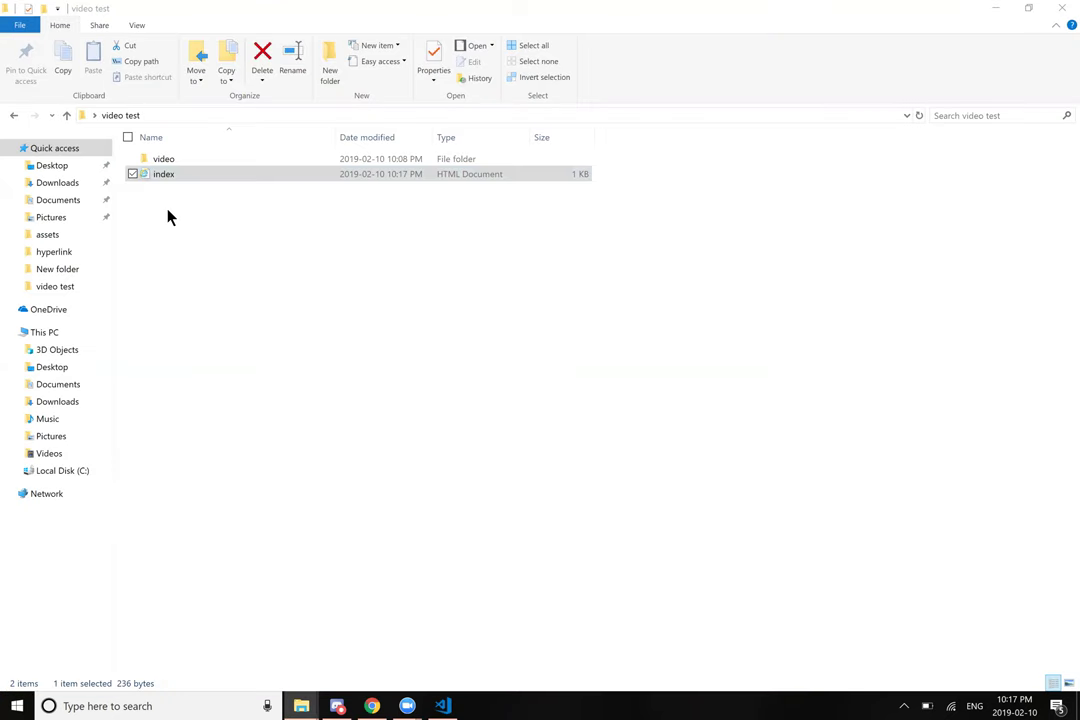
{"action": "key", "text": "shift+F10"}
{"action": "mouse_move", "coordinate": [170, 231]}
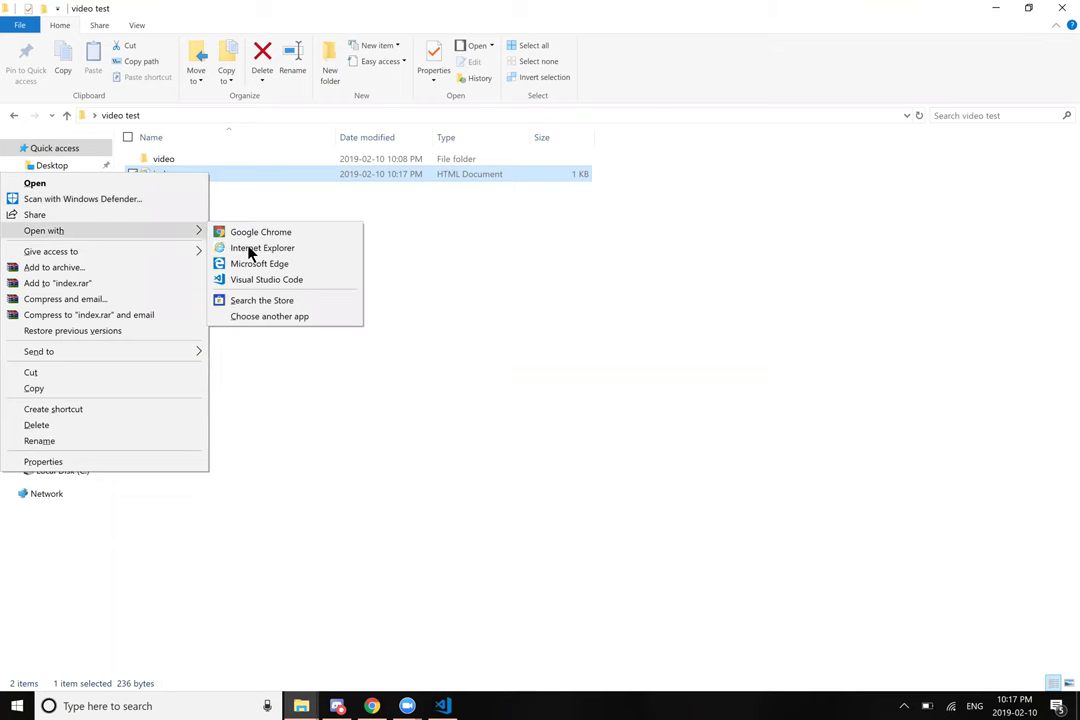
{"action": "left_click", "coordinate": [342, 294]}
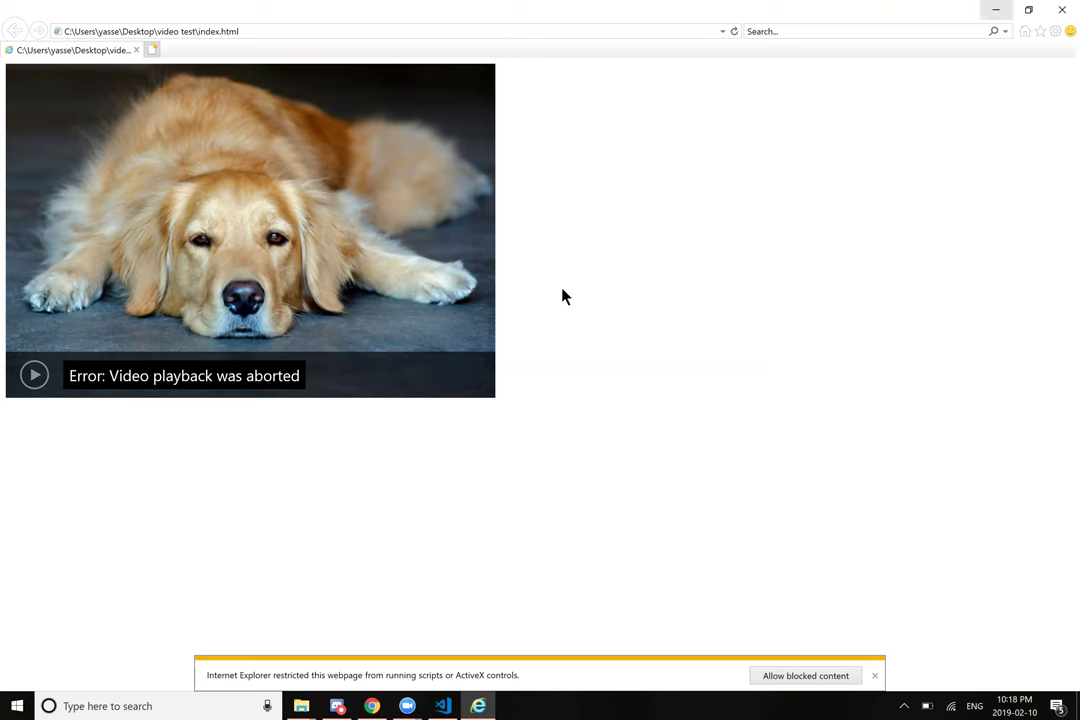
{"action": "left_click", "coordinate": [478, 706]}
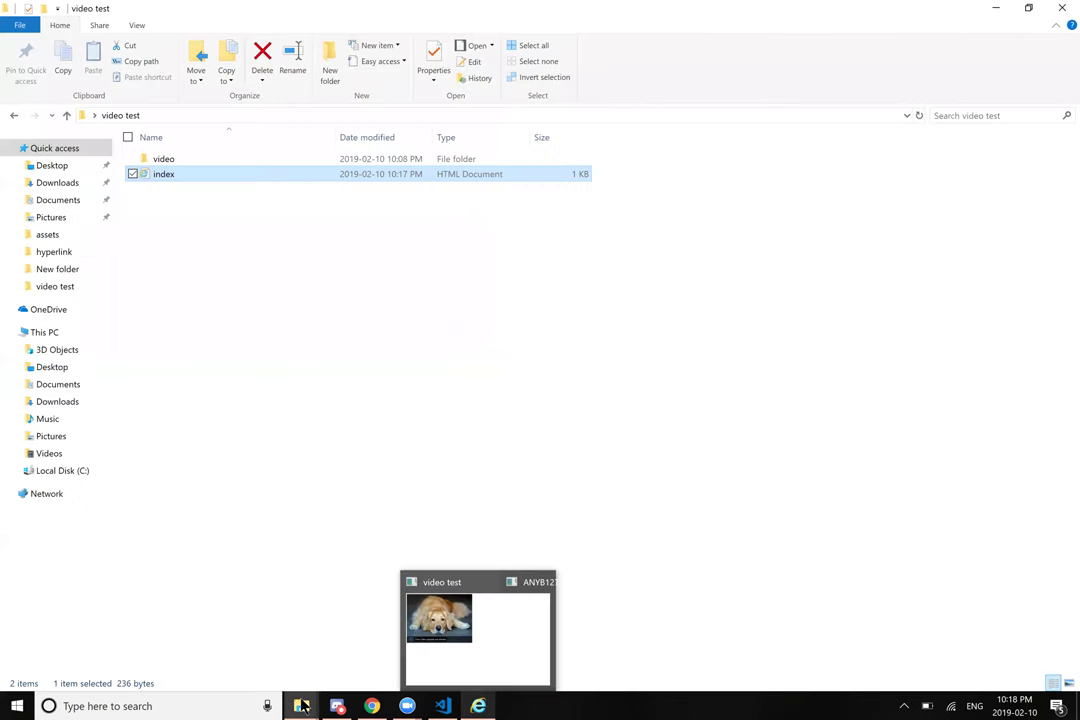
Step: Switch to Chrome and check Internet Explorer's support for the H.264 MP4 rows in MDN's media format compatibility table
{"action": "left_click", "coordinate": [372, 706]}
{"action": "key", "text": "ctrl+1"}
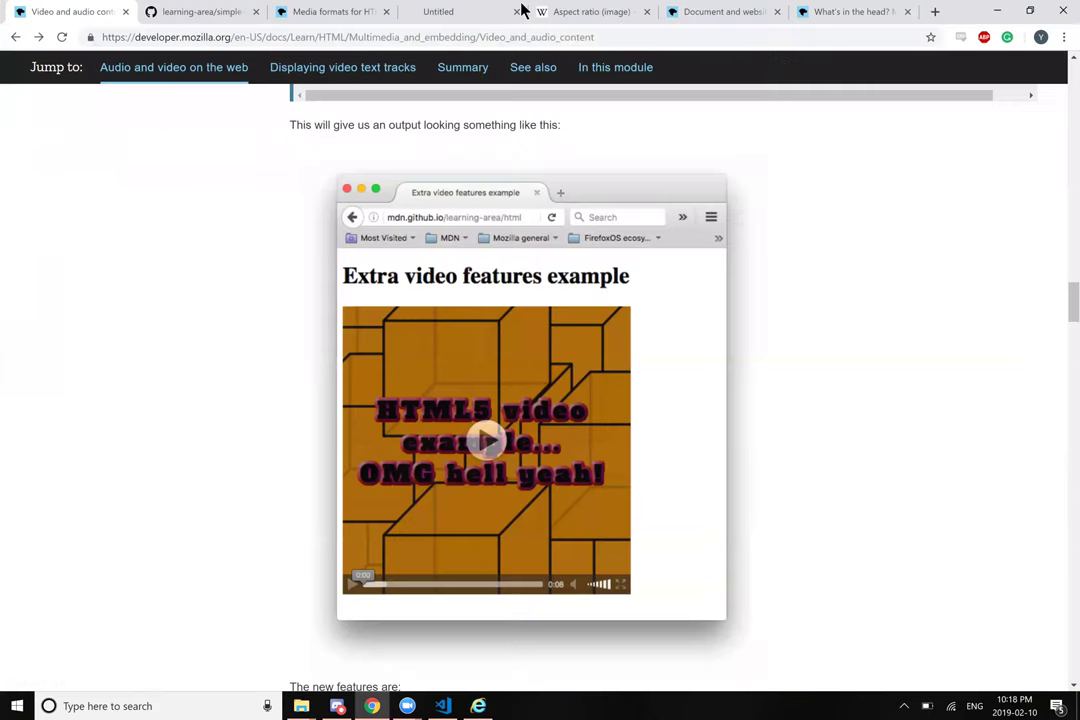
{"action": "key", "text": "ctrl+3"}
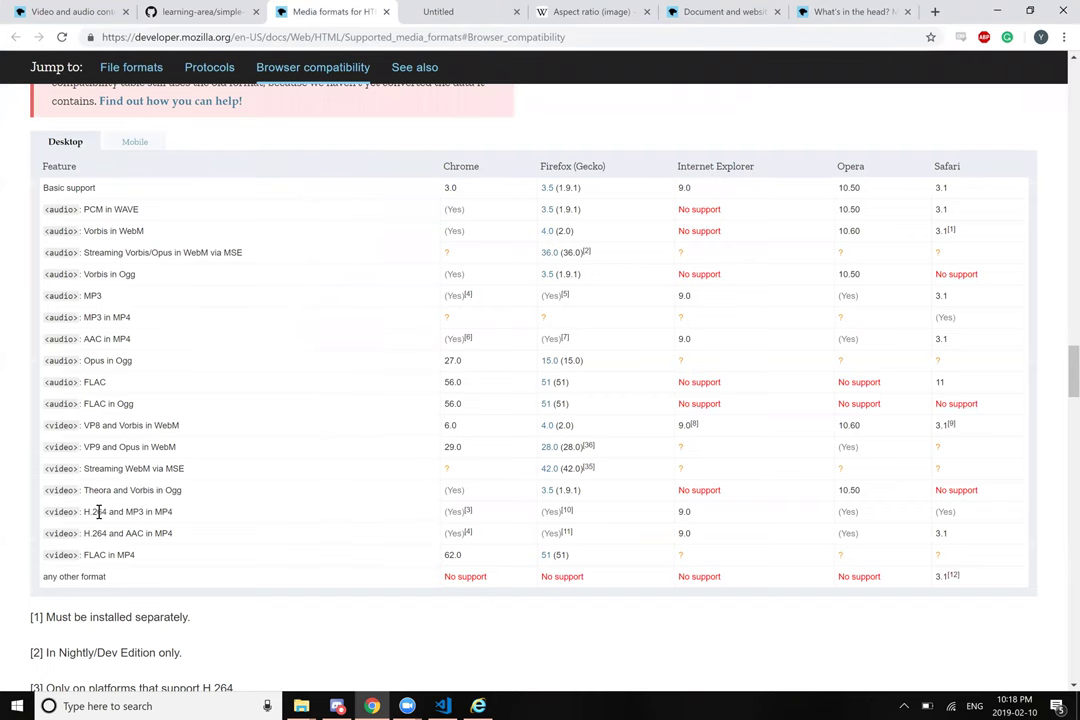
{"action": "left_click_drag", "start_coordinate": [275, 525], "coordinate": [677, 551]}
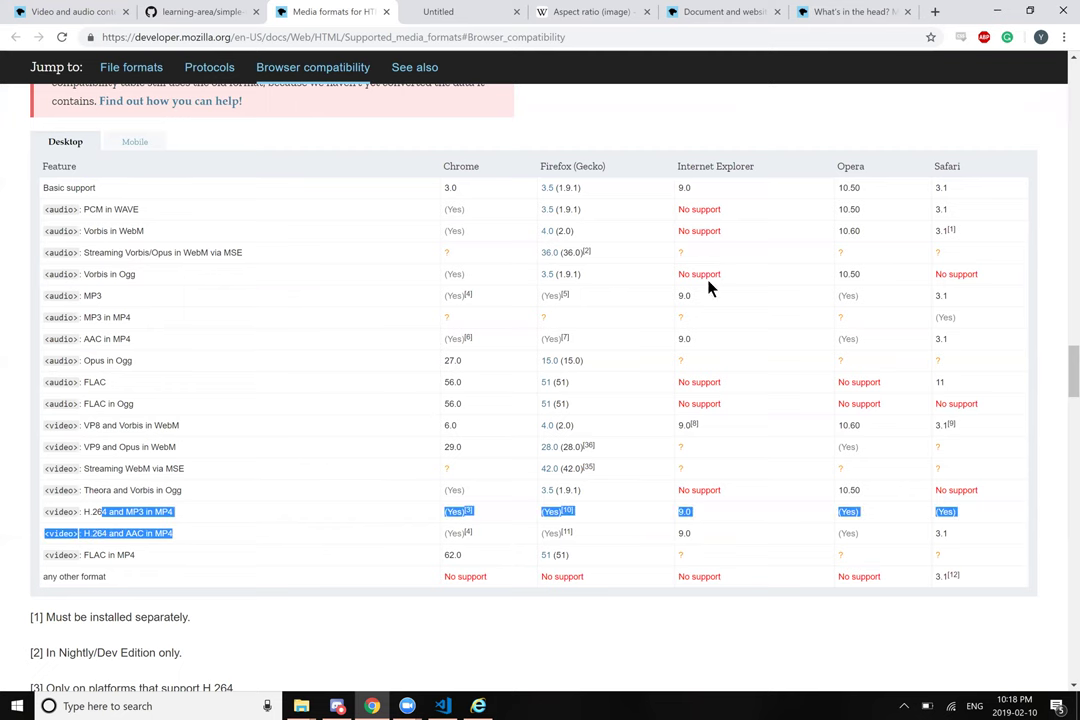
Step: Switch to Internet Explorer, check its version information, and open the F12 Developer Tools for the index.html page
{"action": "left_click", "coordinate": [479, 707]}
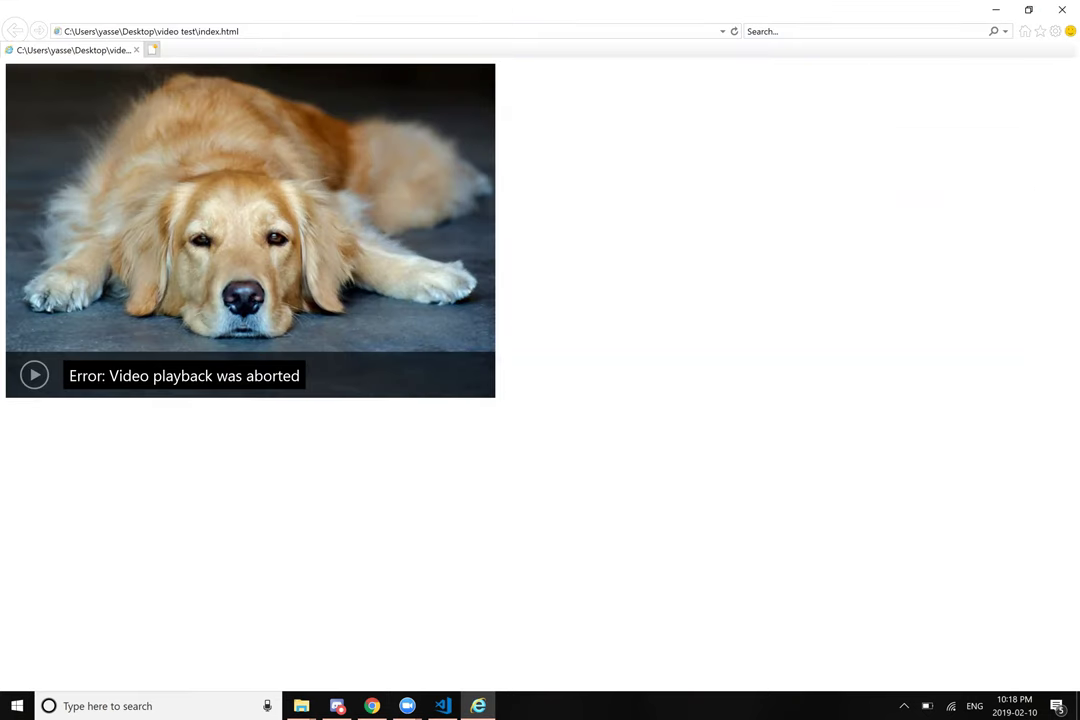
{"action": "key", "text": "alt+x"}
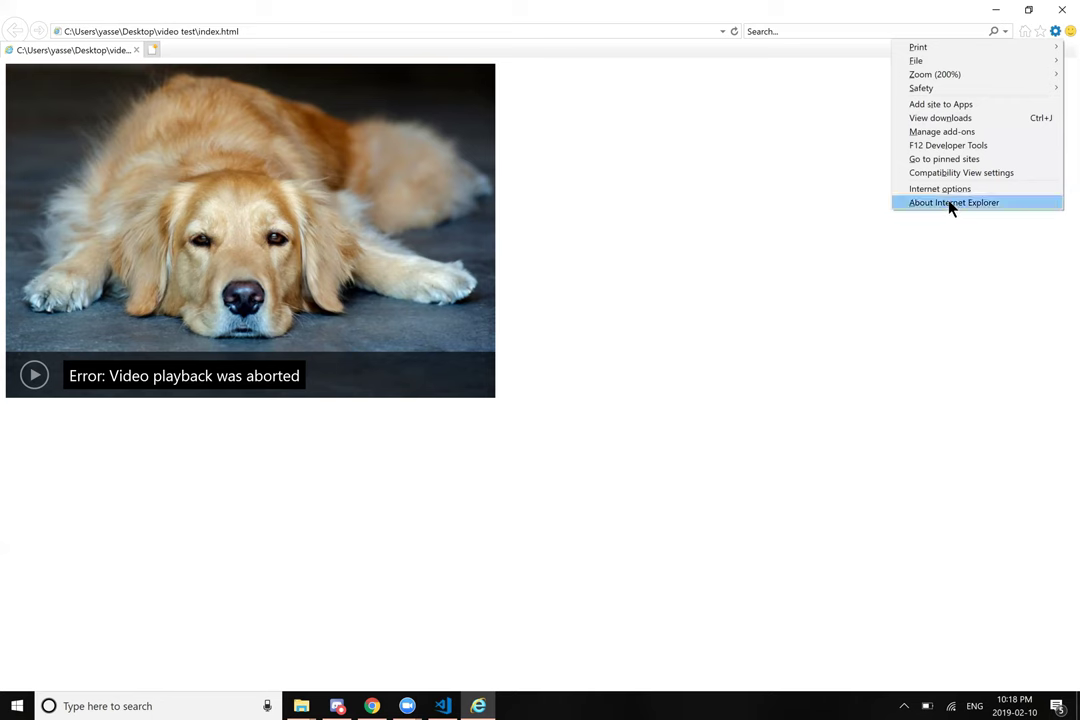
{"action": "key", "text": "Return"}
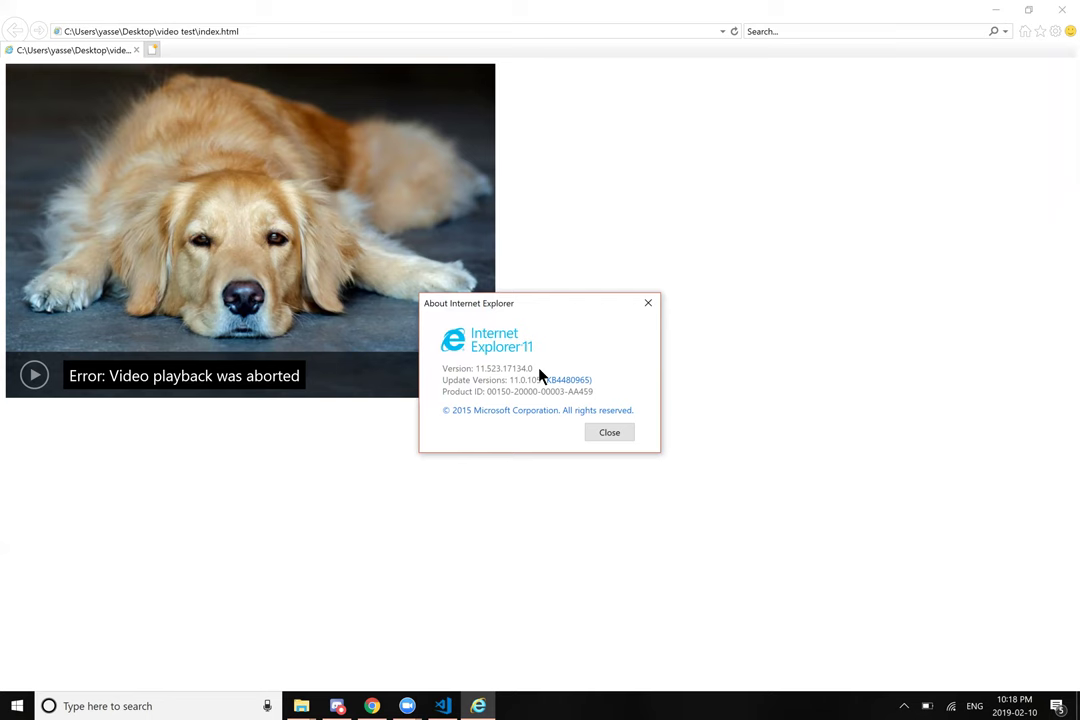
{"action": "left_click", "coordinate": [650, 310]}
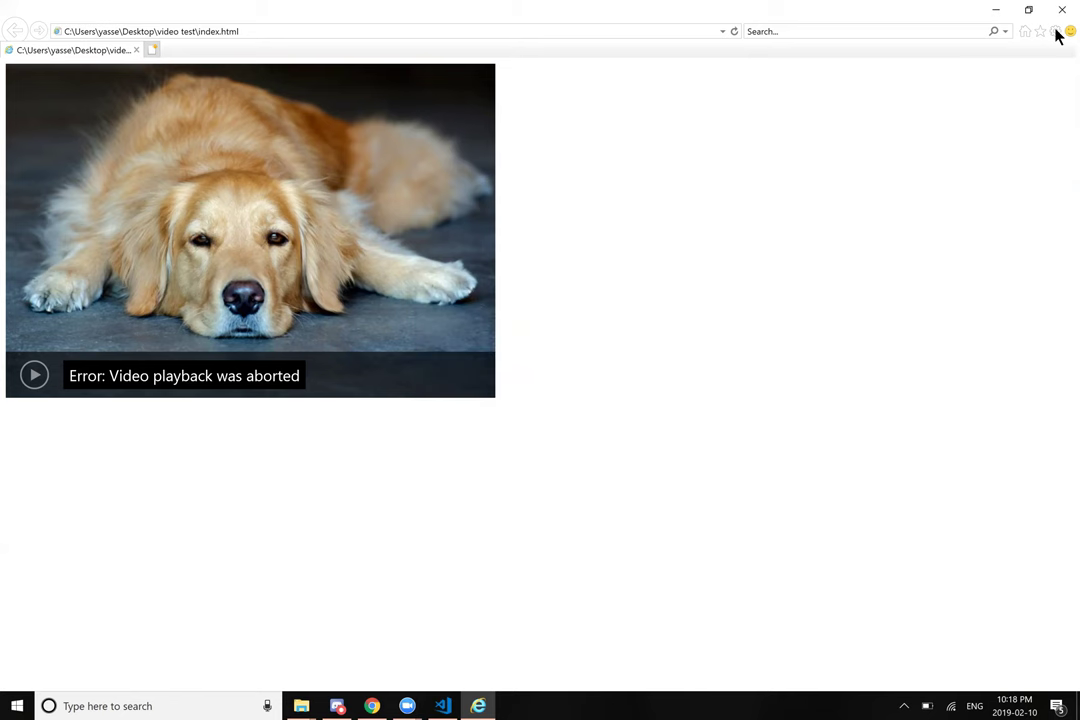
{"action": "left_click", "coordinate": [1055, 31]}
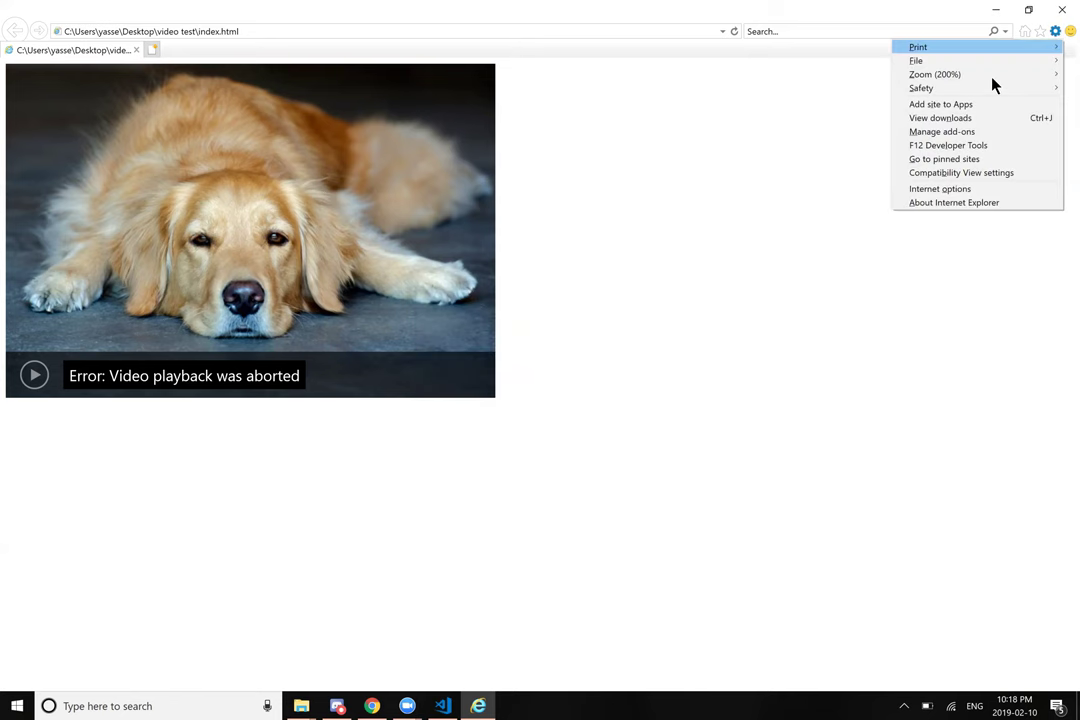
{"action": "left_click", "coordinate": [974, 146]}
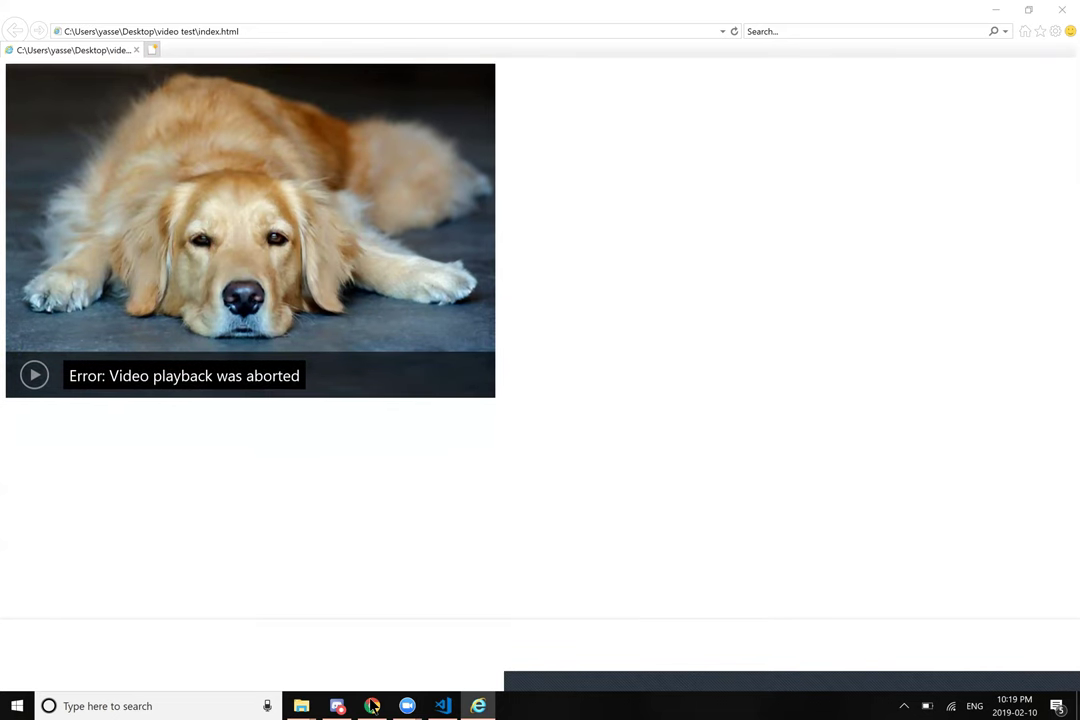
Step: Switch to Chrome and review the mobile and desktop versions of MDN's media format browser compatibility table
{"action": "key", "text": "alt+Tab"}
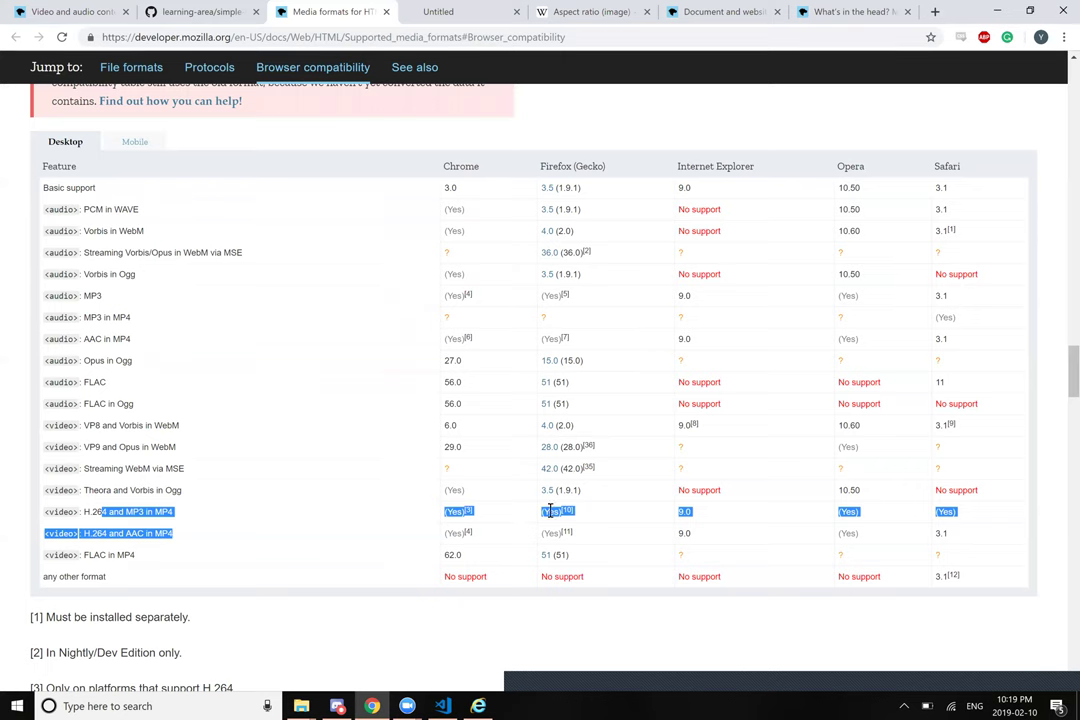
{"action": "left_click", "coordinate": [229, 527]}
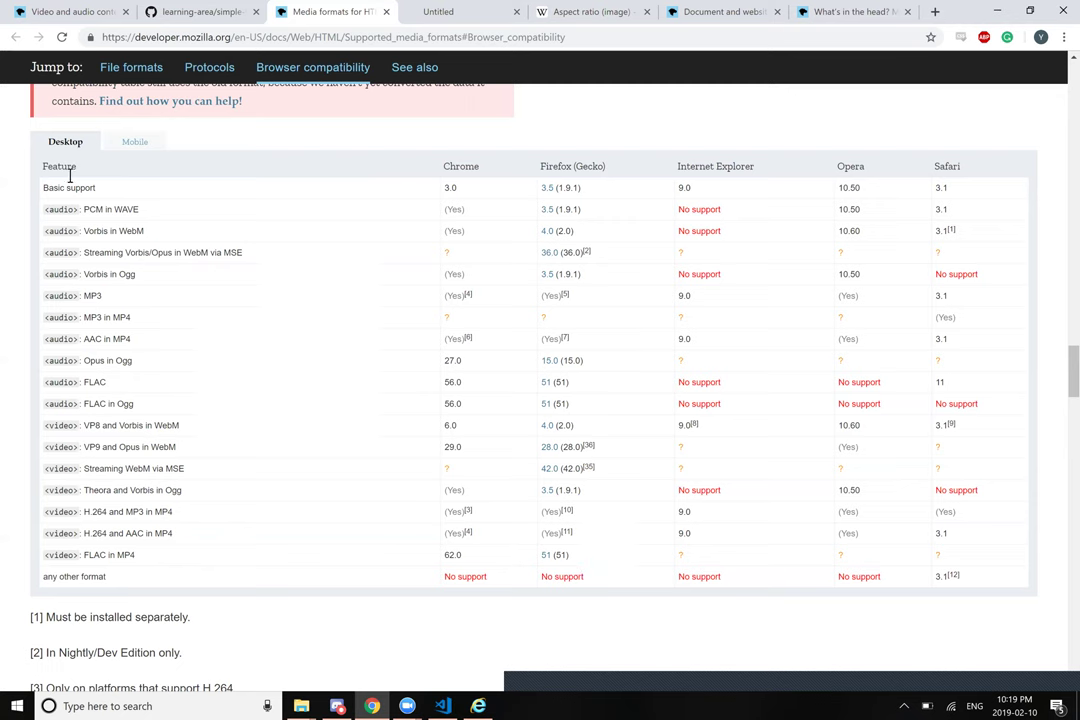
{"action": "left_click", "coordinate": [135, 144]}
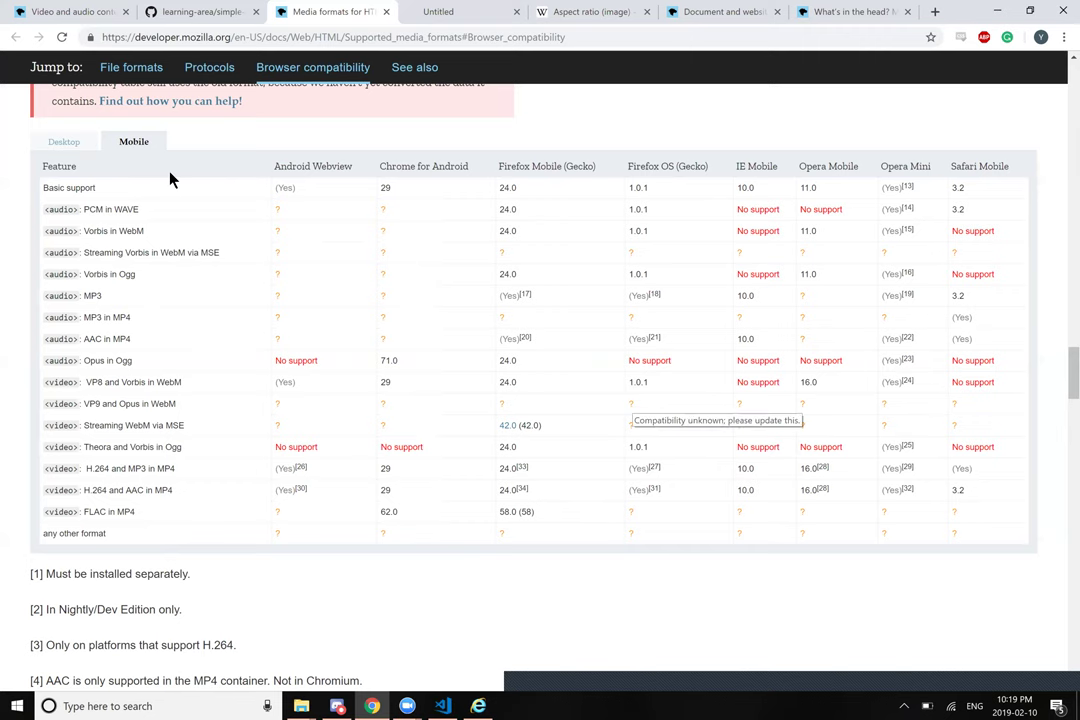
{"action": "left_click", "coordinate": [66, 143]}
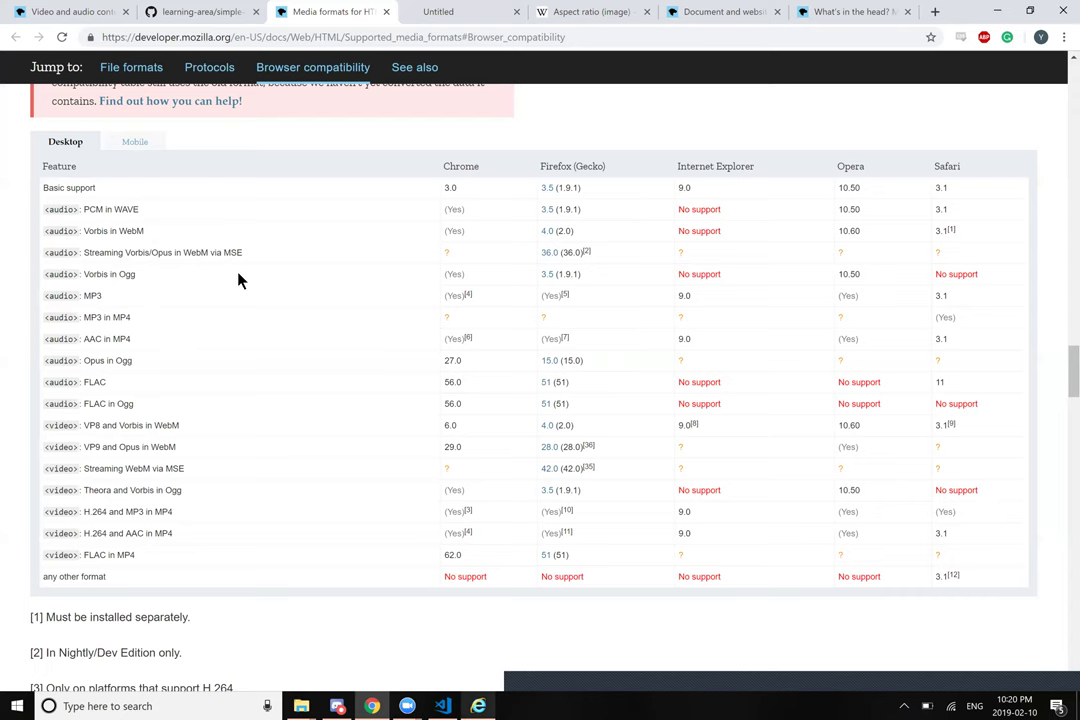
{"action": "left_click", "coordinate": [479, 706]}
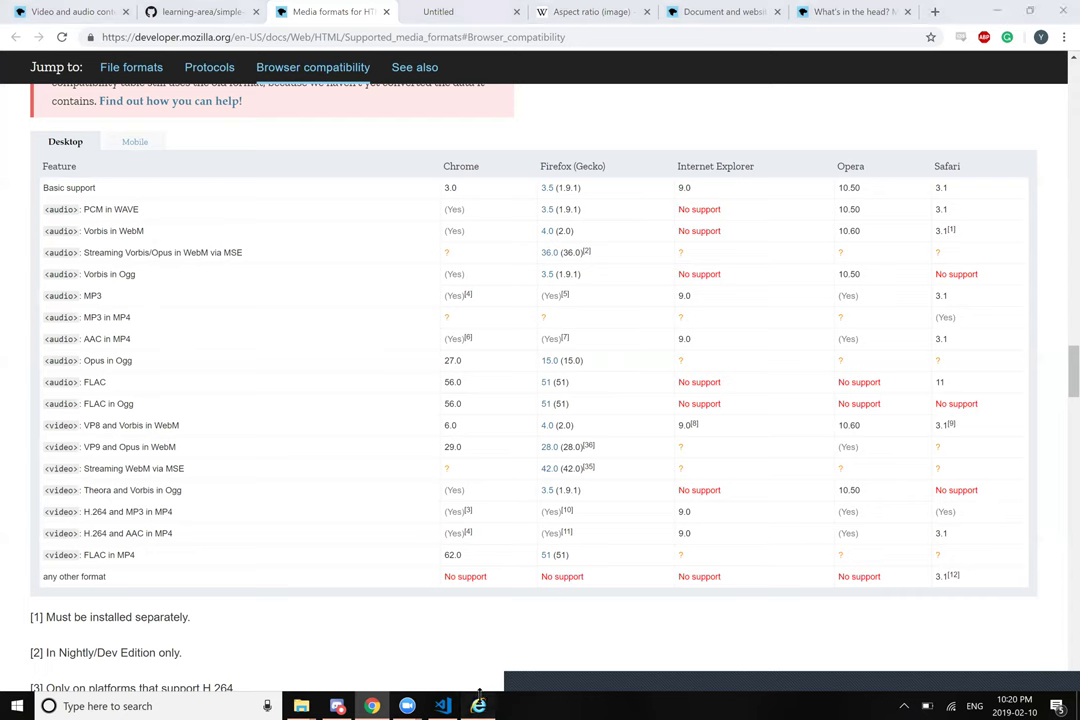
{"action": "mouse_move", "coordinate": [485, 705]}
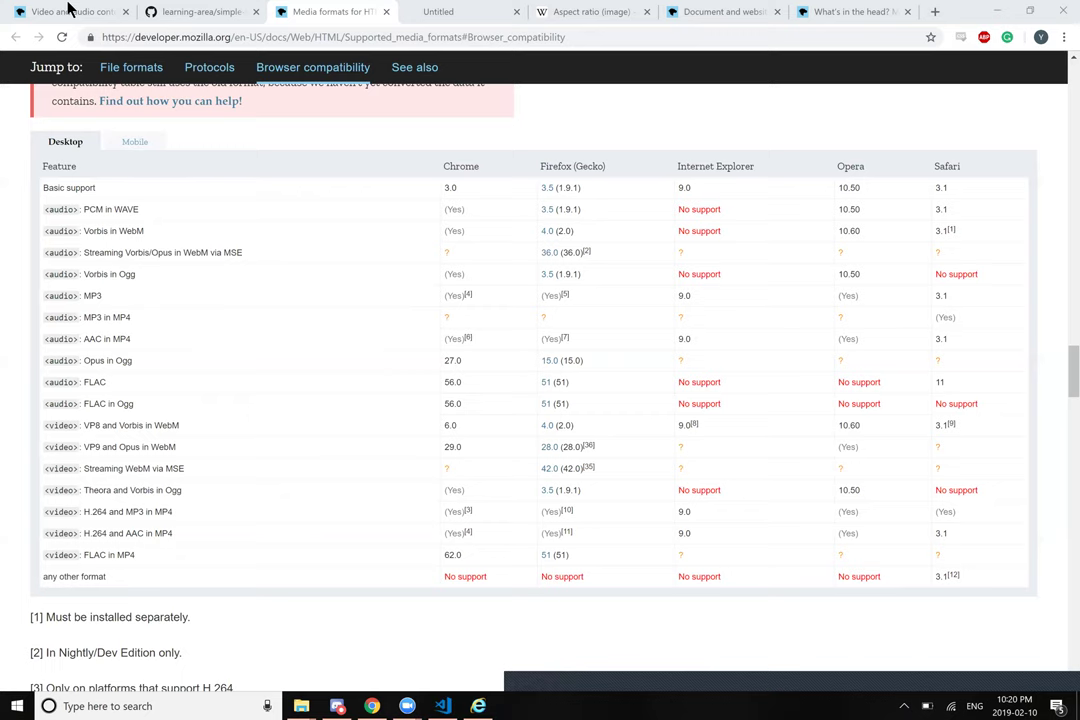
Step: Return to MDN's Video and audio content article and look through its <audio> element section, including the differences from <video>
{"action": "key", "text": "ctrl+1"}
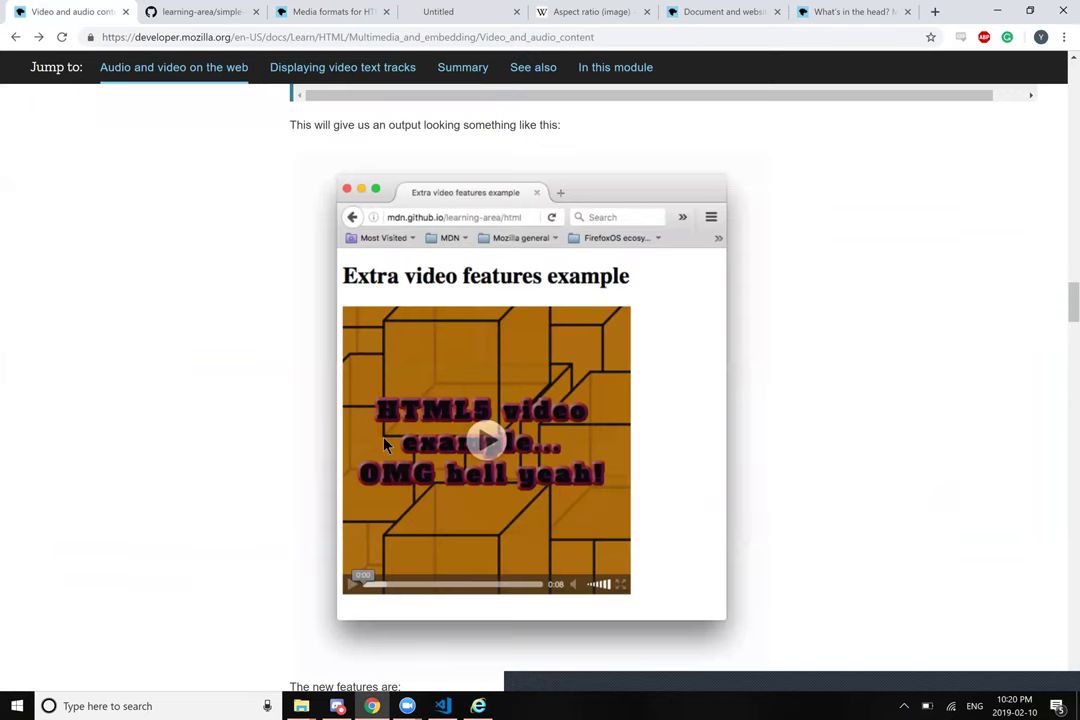
{"action": "scroll", "coordinate": [386, 445], "scroll_direction": "down", "scroll_amount": 1}
{"action": "scroll", "coordinate": [386, 445], "scroll_direction": "down", "scroll_amount": 10}
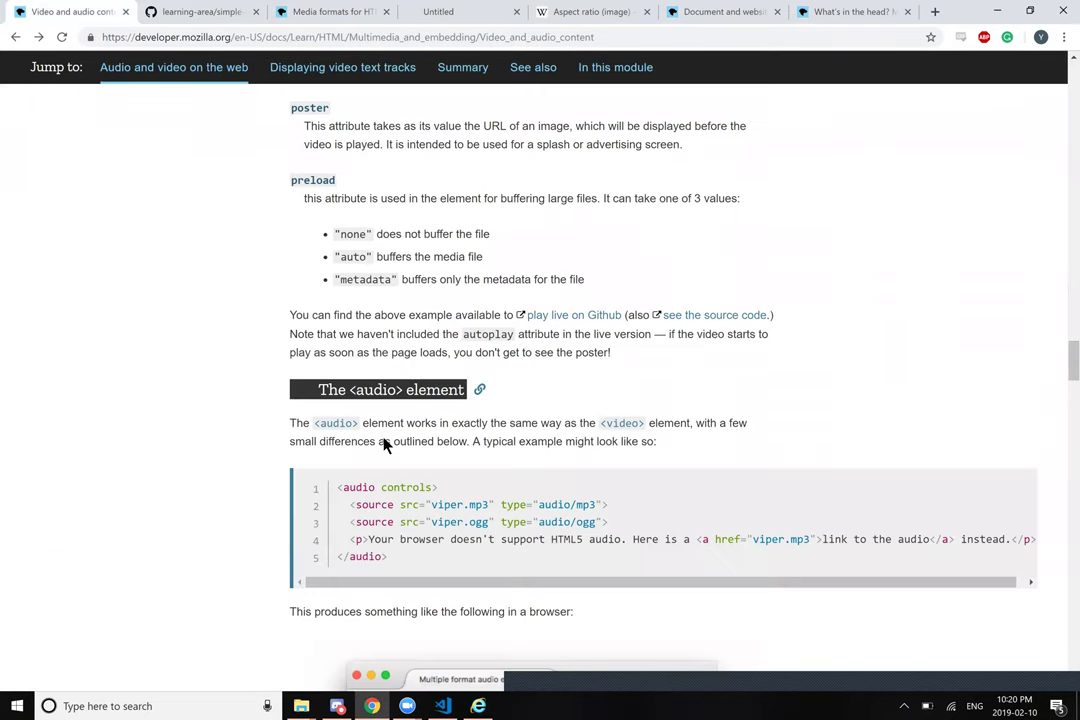
{"action": "scroll", "coordinate": [386, 445], "scroll_direction": "down", "scroll_amount": 4}
{"action": "scroll", "coordinate": [386, 445], "scroll_direction": "down", "scroll_amount": 4}
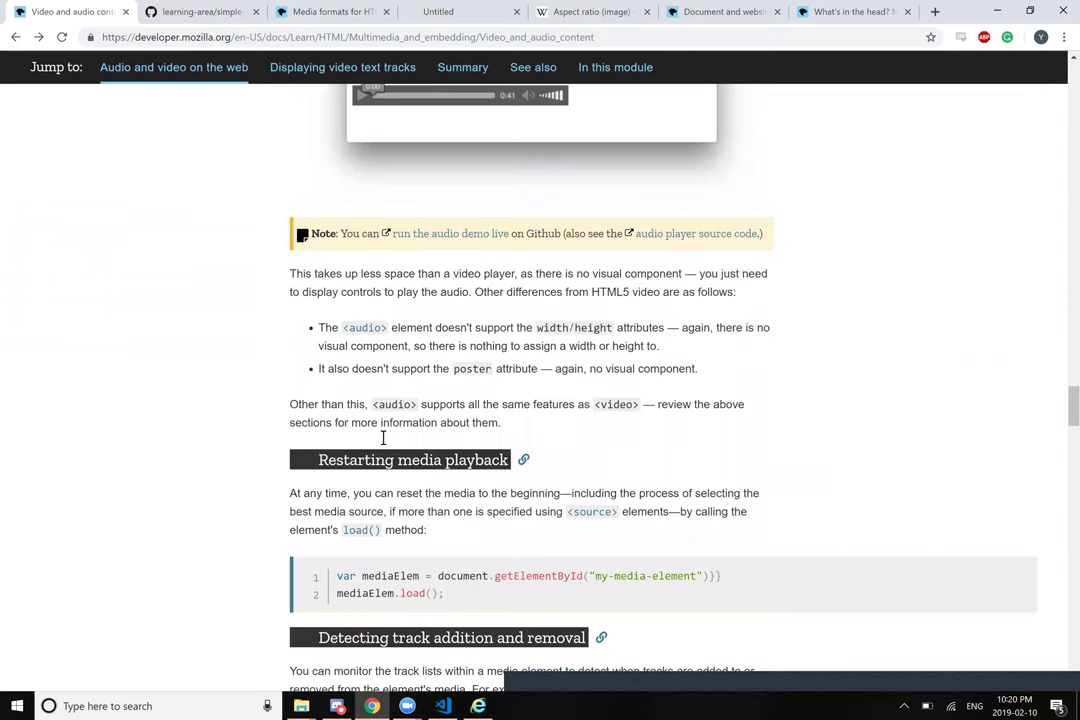
Step: Examine the video text tracks section of the article, including the WebVTT file format and the <track> subtitles example
{"action": "scroll", "coordinate": [383, 437], "scroll_direction": "down", "scroll_amount": 7}
{"action": "scroll", "coordinate": [386, 445], "scroll_direction": "down", "scroll_amount": 3}
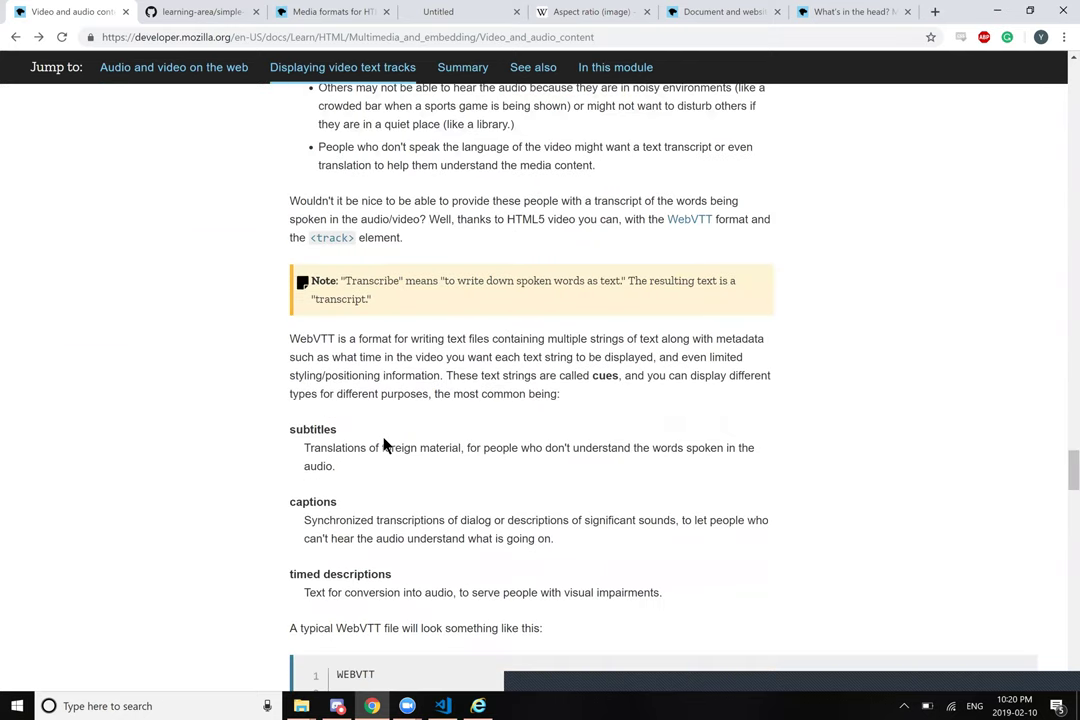
{"action": "scroll", "coordinate": [386, 445], "scroll_direction": "down", "scroll_amount": 4}
{"action": "scroll", "coordinate": [386, 445], "scroll_direction": "down", "scroll_amount": 3}
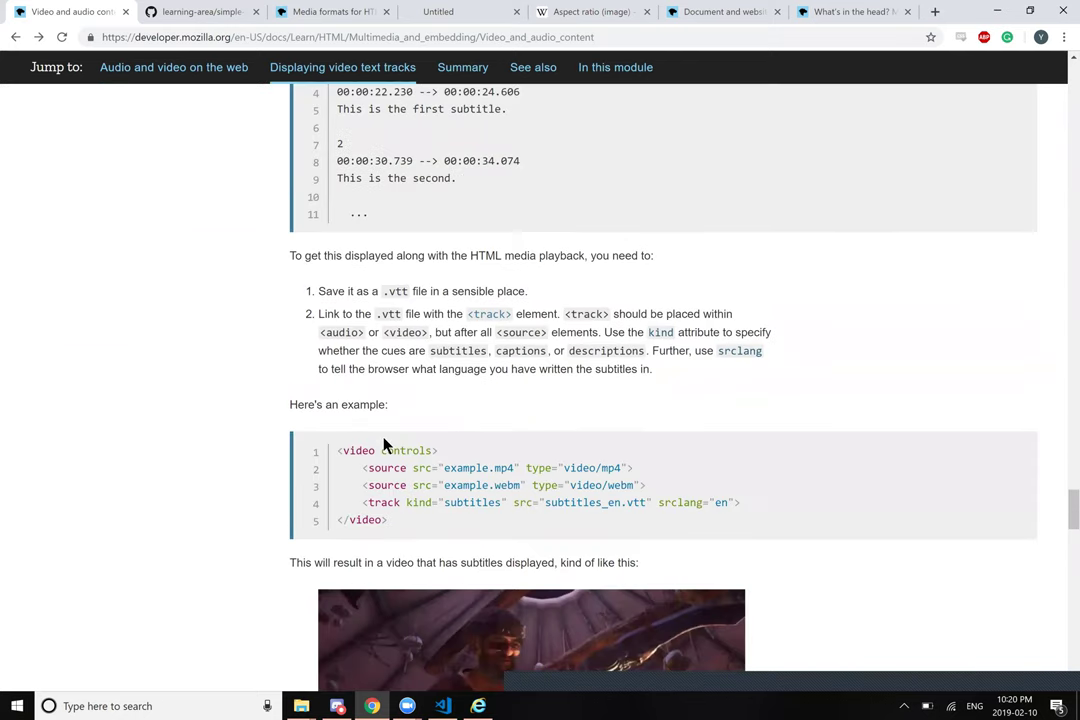
{"action": "scroll", "coordinate": [375, 450], "scroll_direction": "down", "scroll_amount": 1}
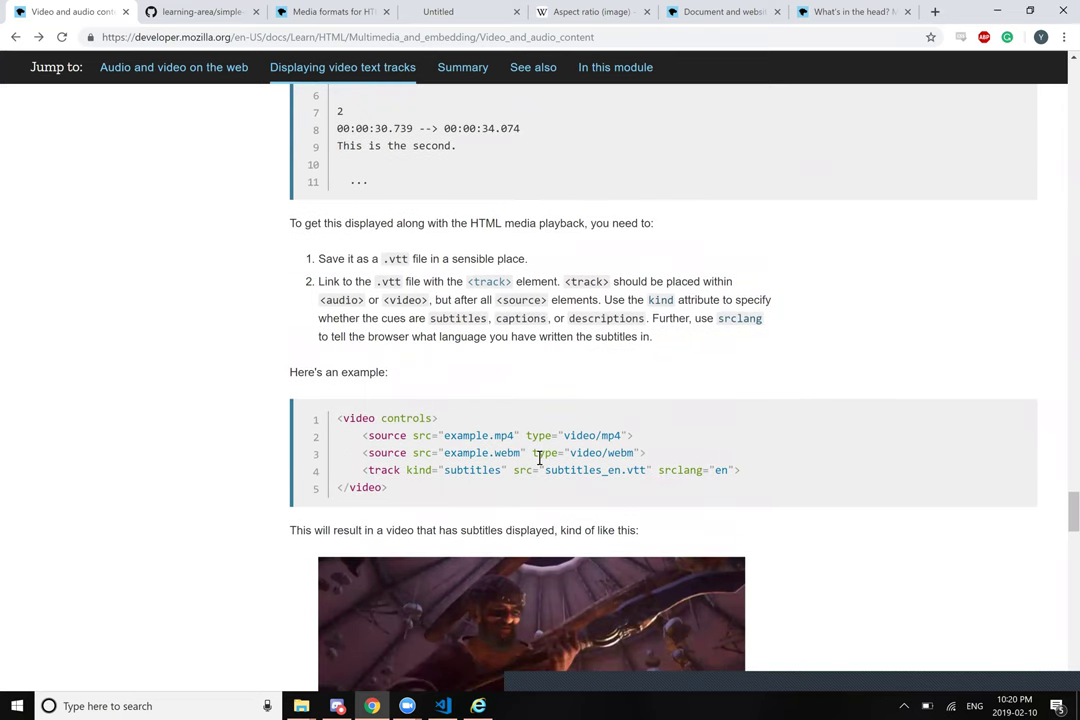
{"action": "scroll", "coordinate": [541, 463], "scroll_direction": "down", "scroll_amount": 2}
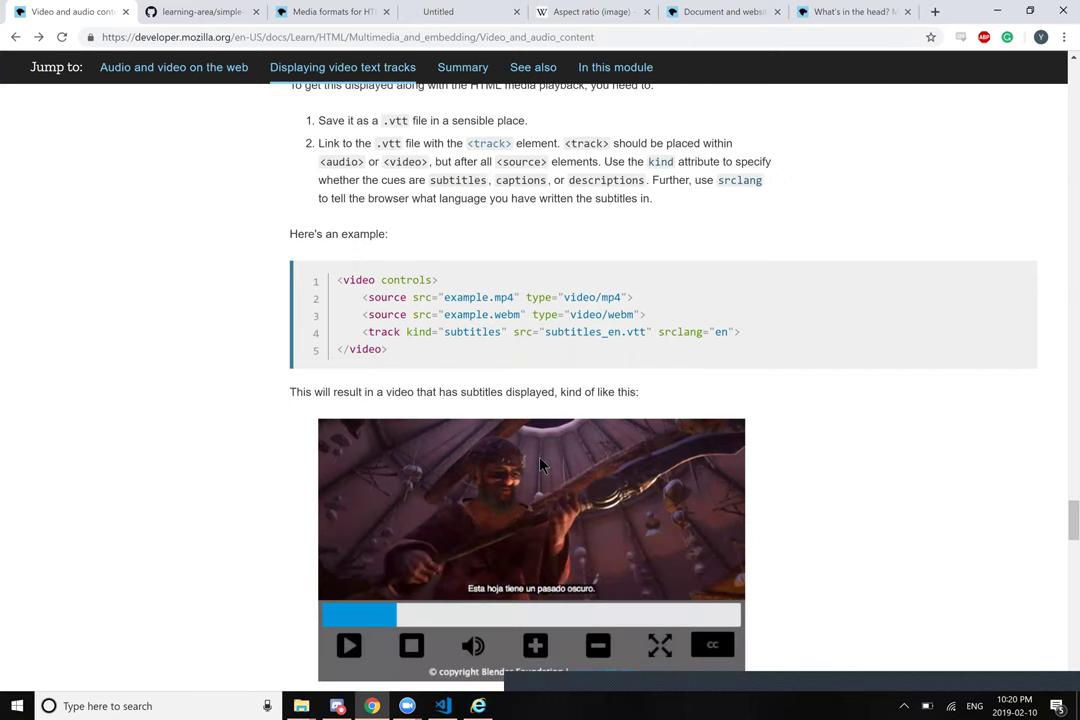
{"action": "scroll", "coordinate": [540, 464], "scroll_direction": "down", "scroll_amount": 1}
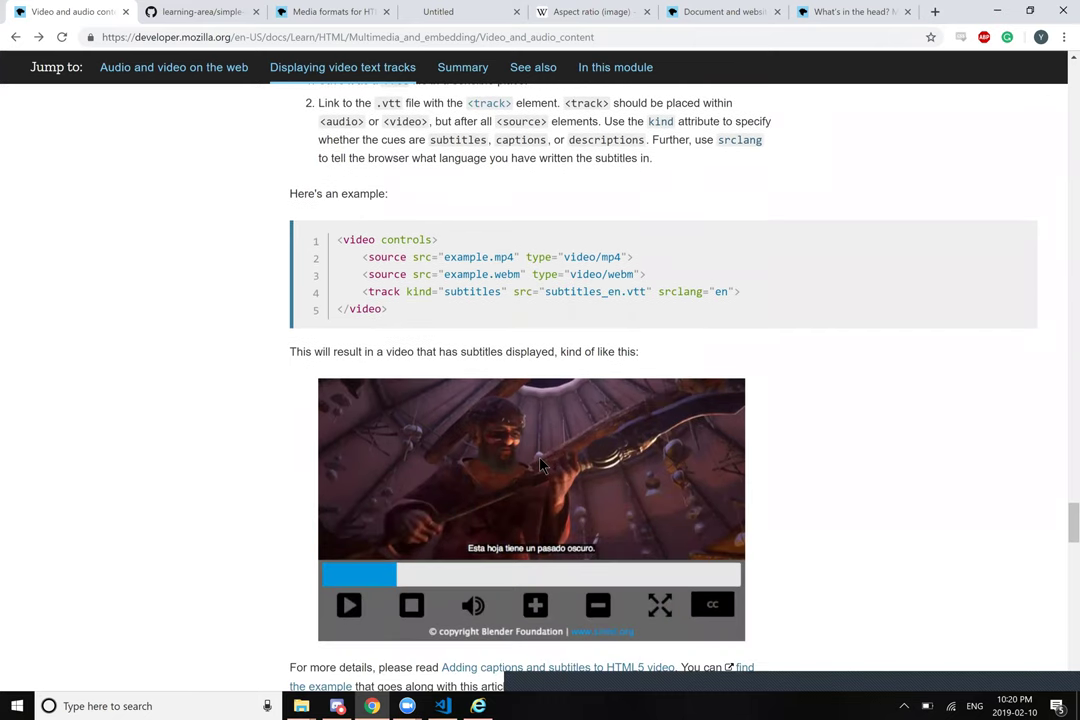
{"action": "scroll", "coordinate": [540, 462], "scroll_direction": "down", "scroll_amount": 3}
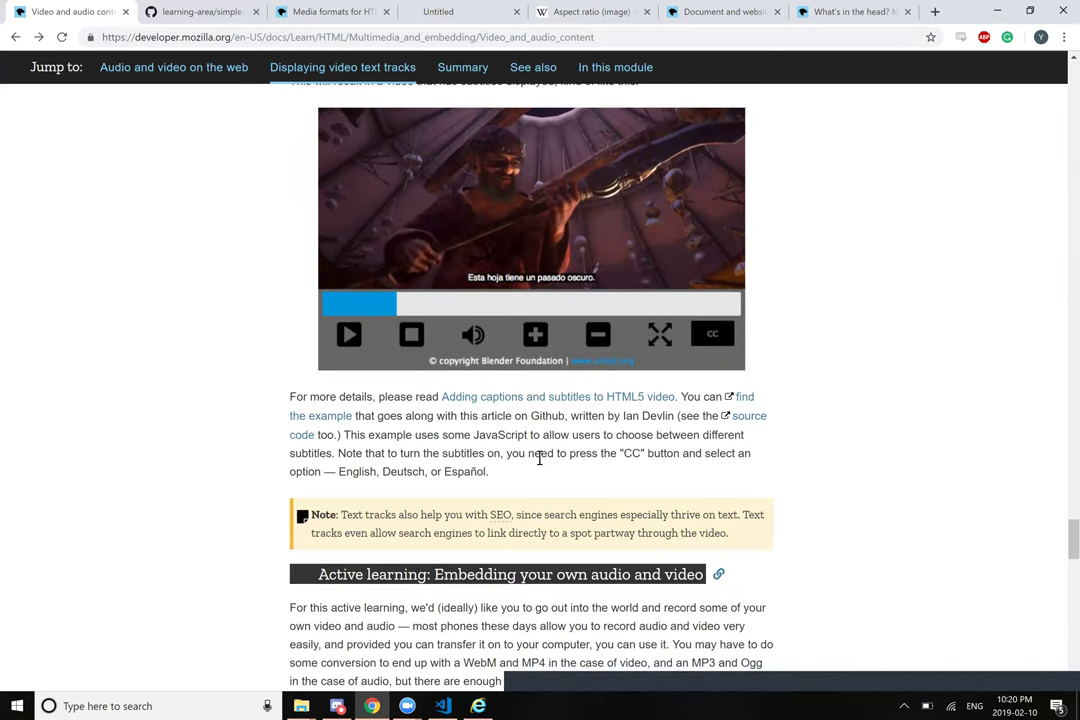
Step: Look over the active learning exercise, Summary and See also sections, and return to the video attribute descriptions
{"action": "scroll", "coordinate": [540, 460], "scroll_direction": "down", "scroll_amount": 3}
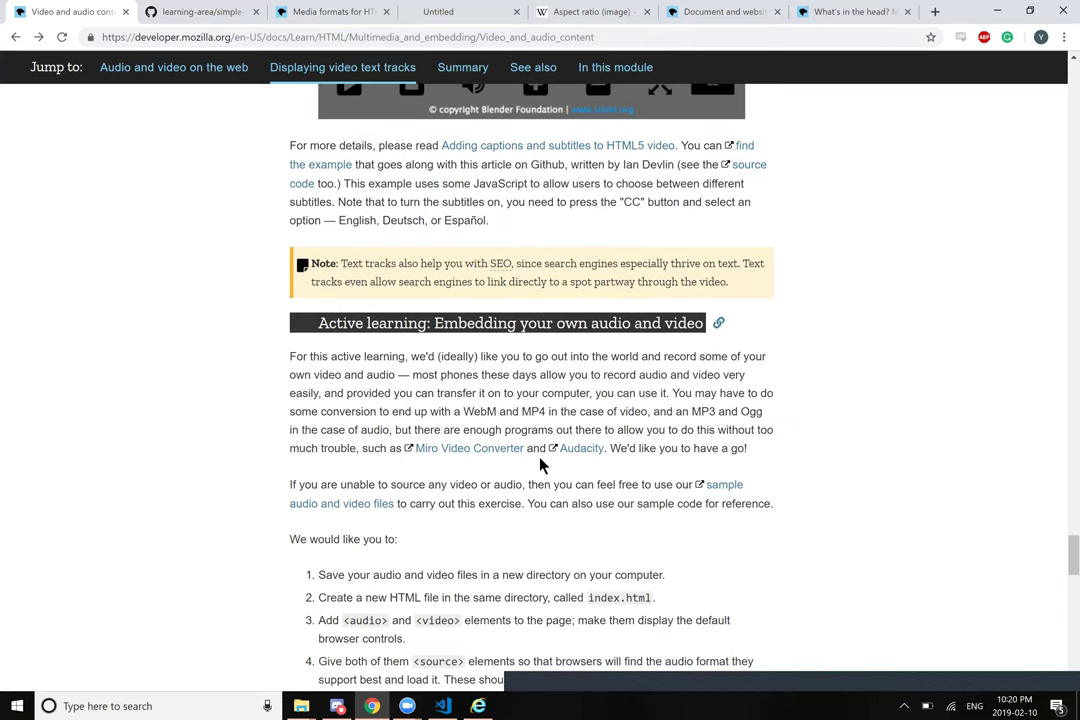
{"action": "scroll", "coordinate": [541, 465], "scroll_direction": "down", "scroll_amount": 4}
{"action": "scroll", "coordinate": [541, 465], "scroll_direction": "down", "scroll_amount": 3}
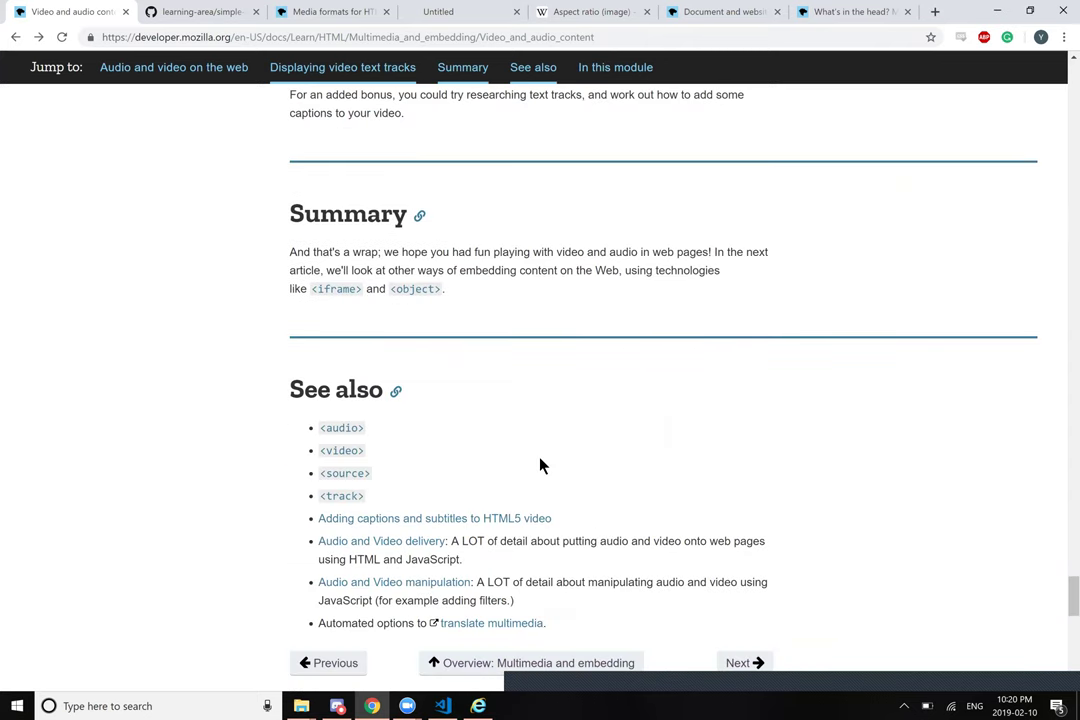
{"action": "scroll", "coordinate": [540, 465], "scroll_direction": "up", "scroll_amount": 1}
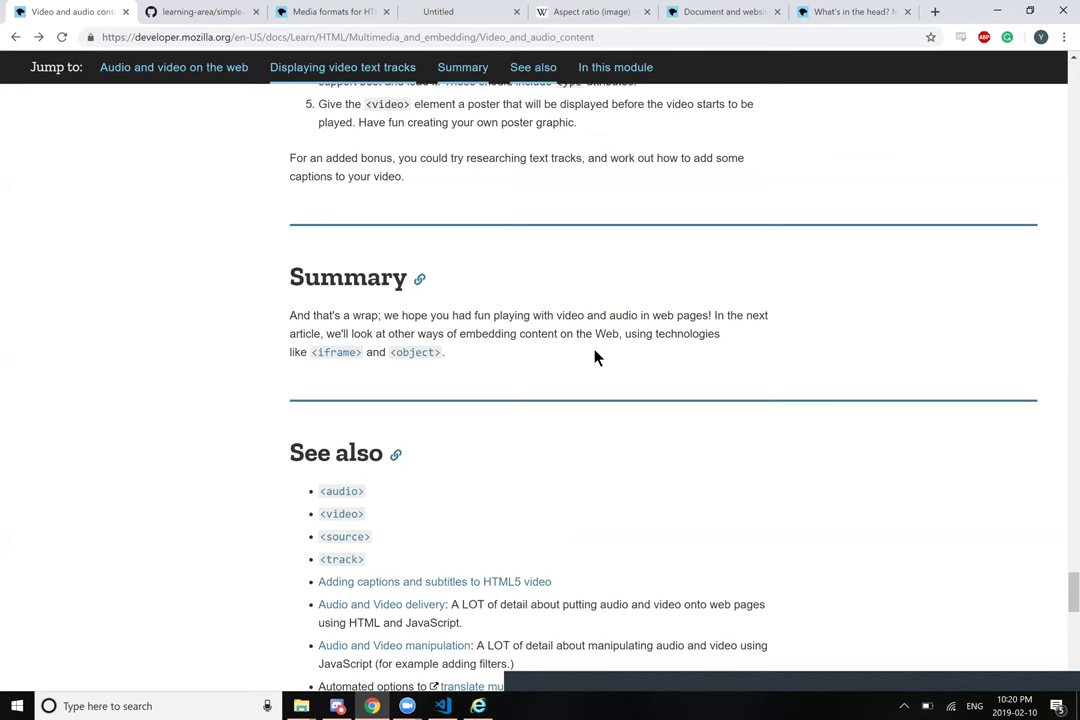
{"action": "scroll", "coordinate": [595, 357], "scroll_direction": "up", "scroll_amount": 20}
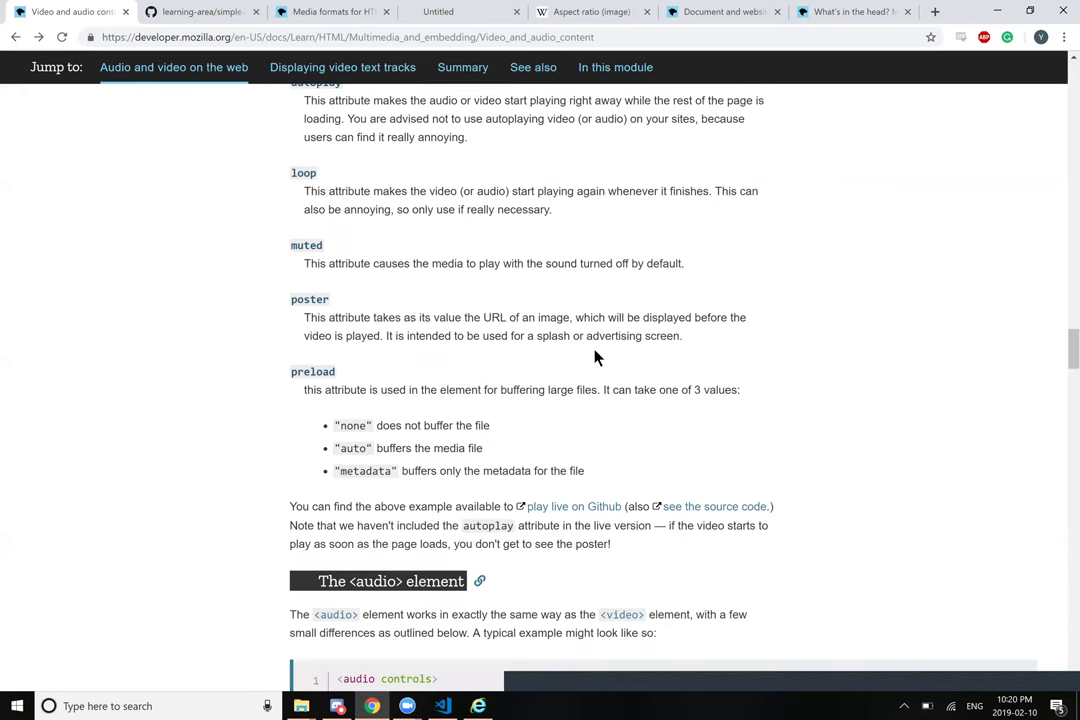